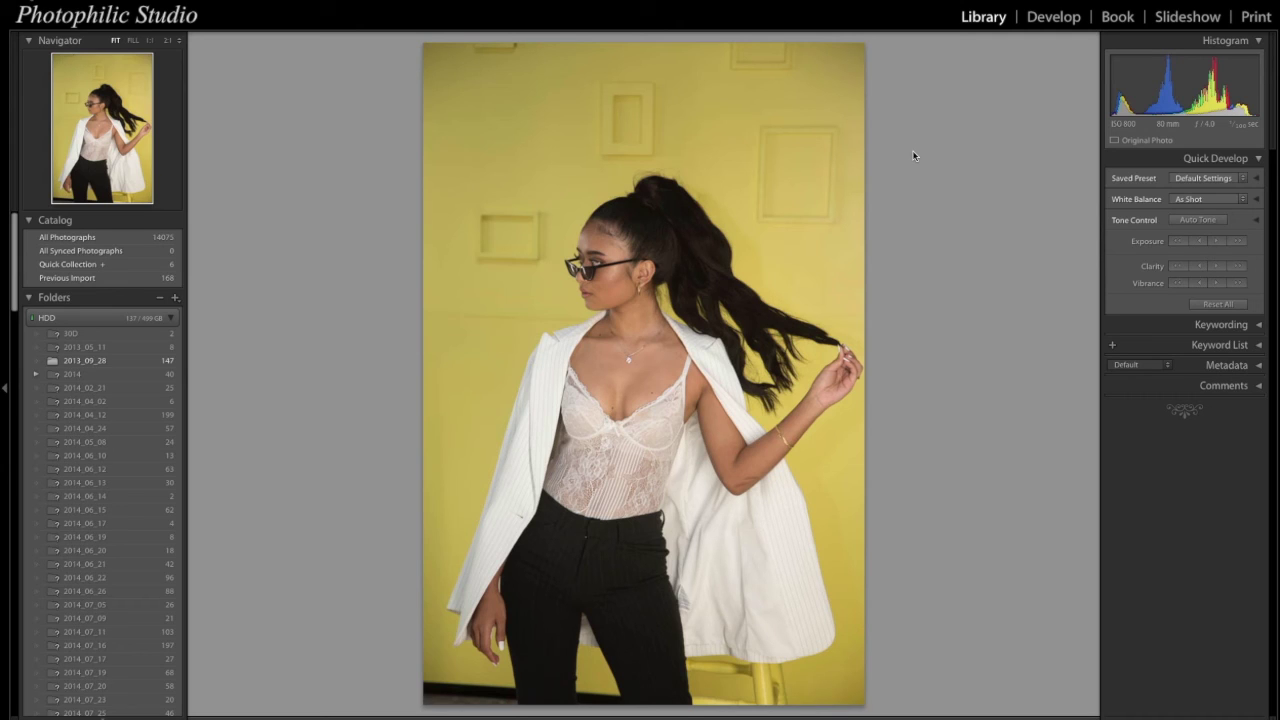
Open the photo in the Develop module and start the Crop & Straighten tool.
key("d")
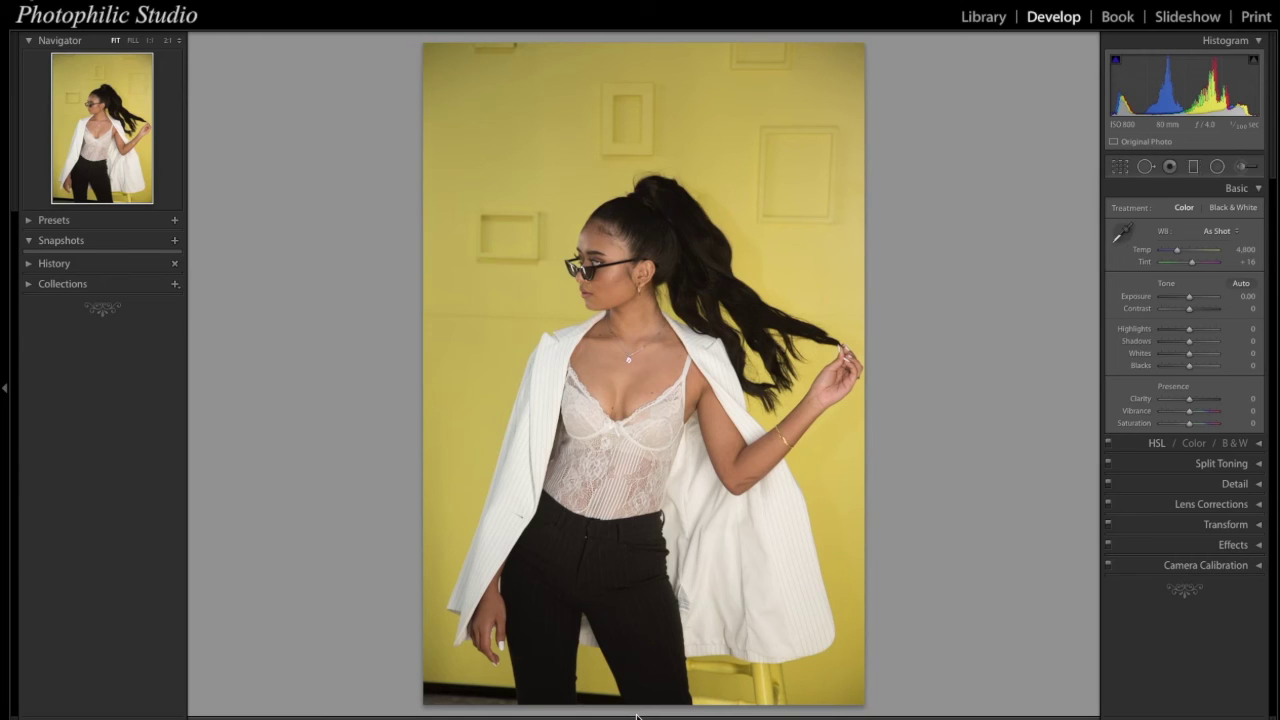
key("r")
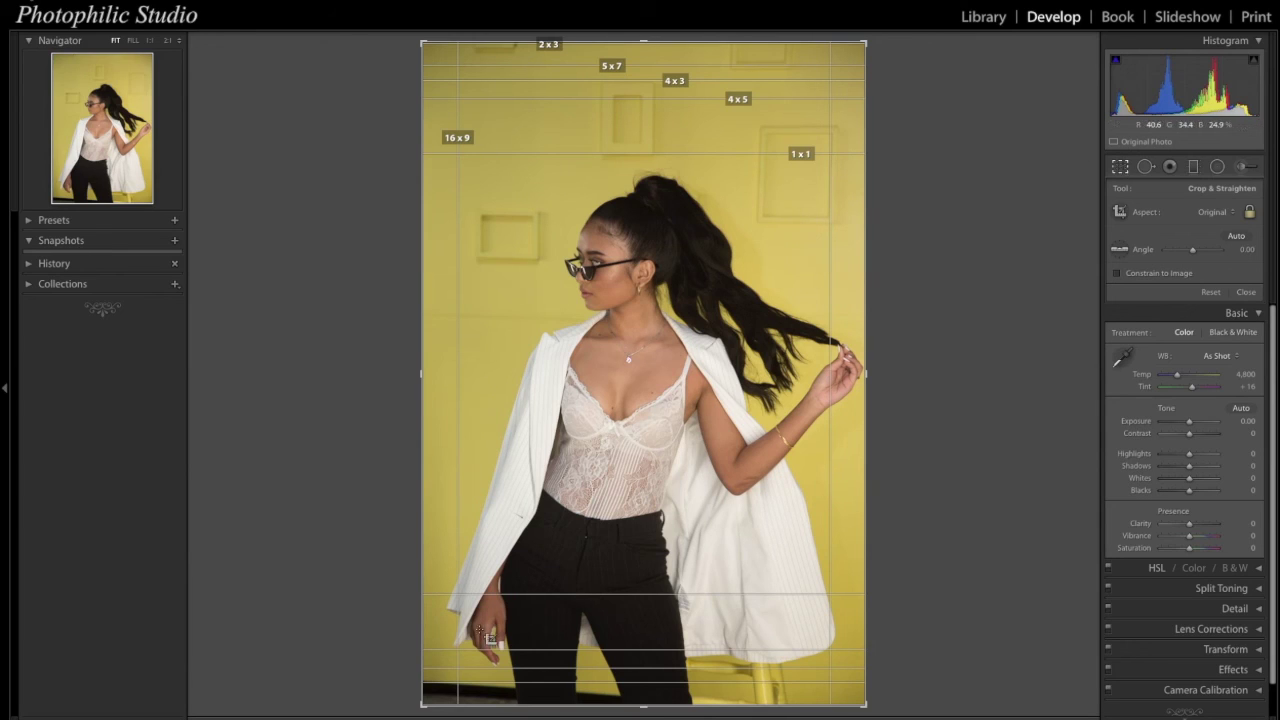
left_click(1121, 252)
left_click_drag(430, 686, 506, 689)
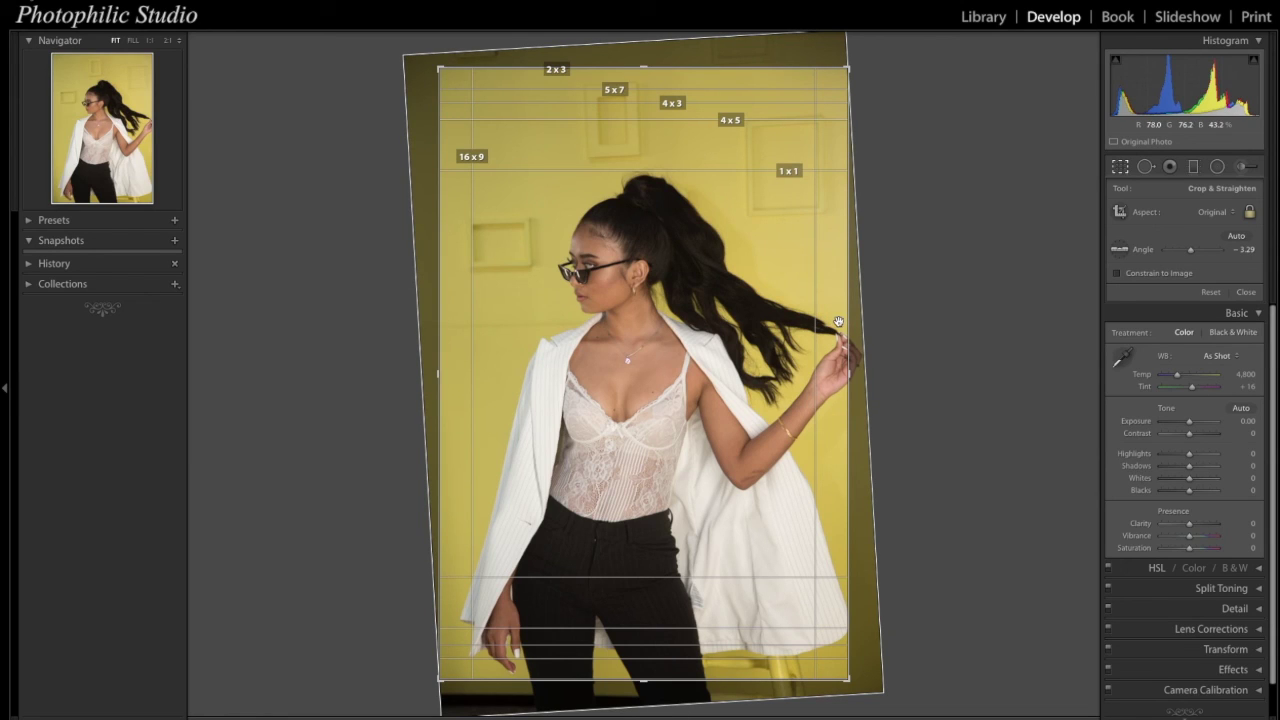
left_click(1211, 292)
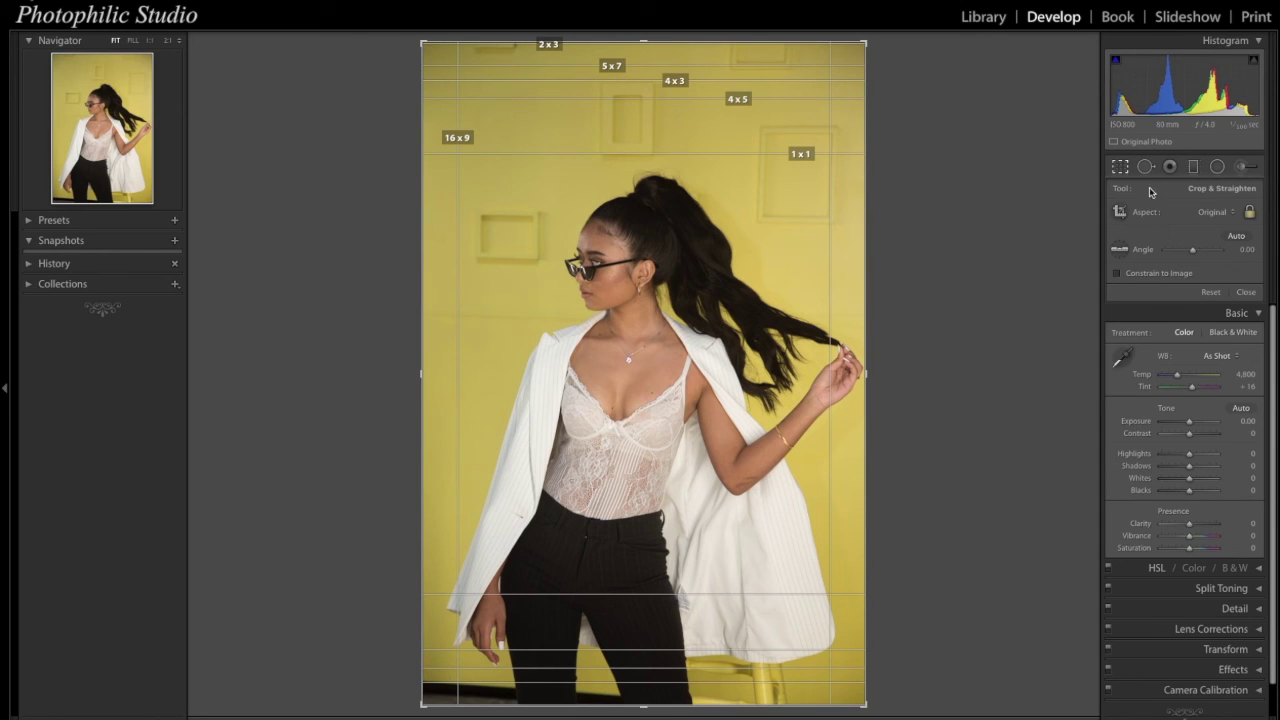
Crop the photo to the 4 x 5 / 8 x 10 aspect ratio, shifting the frame down to trim more of the wall above the model.
left_click(1218, 212)
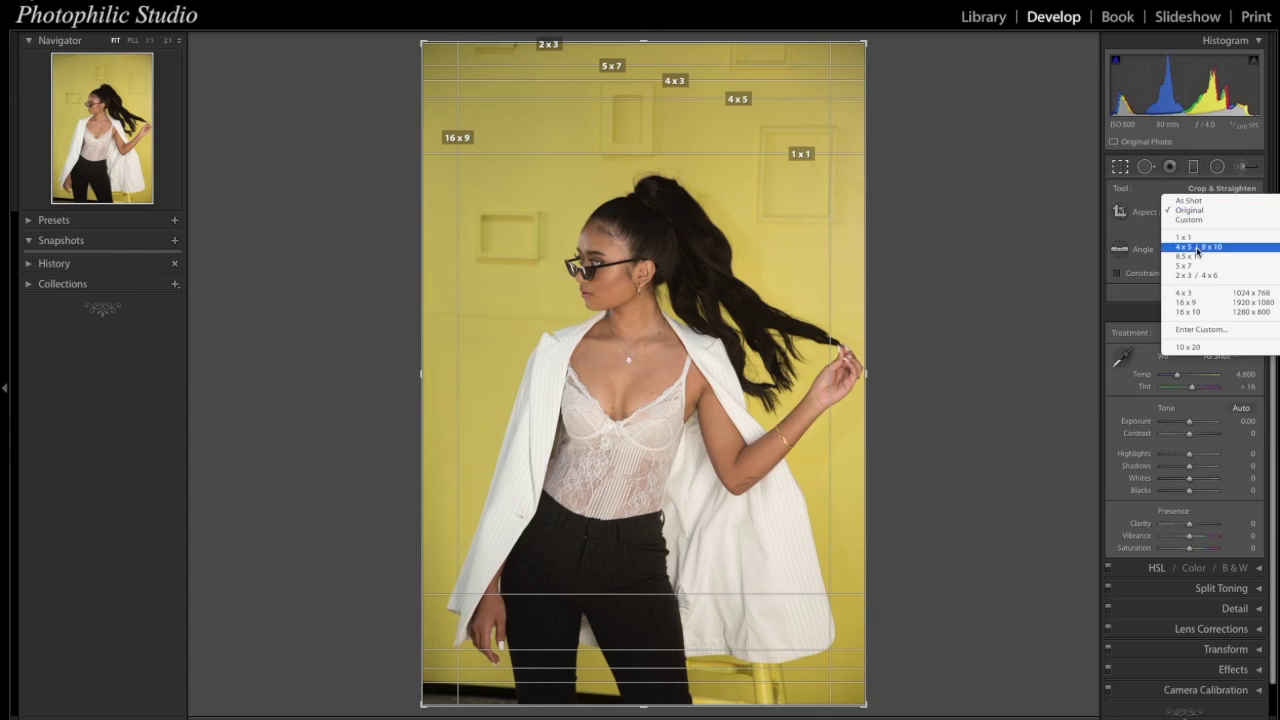
left_click(1198, 247)
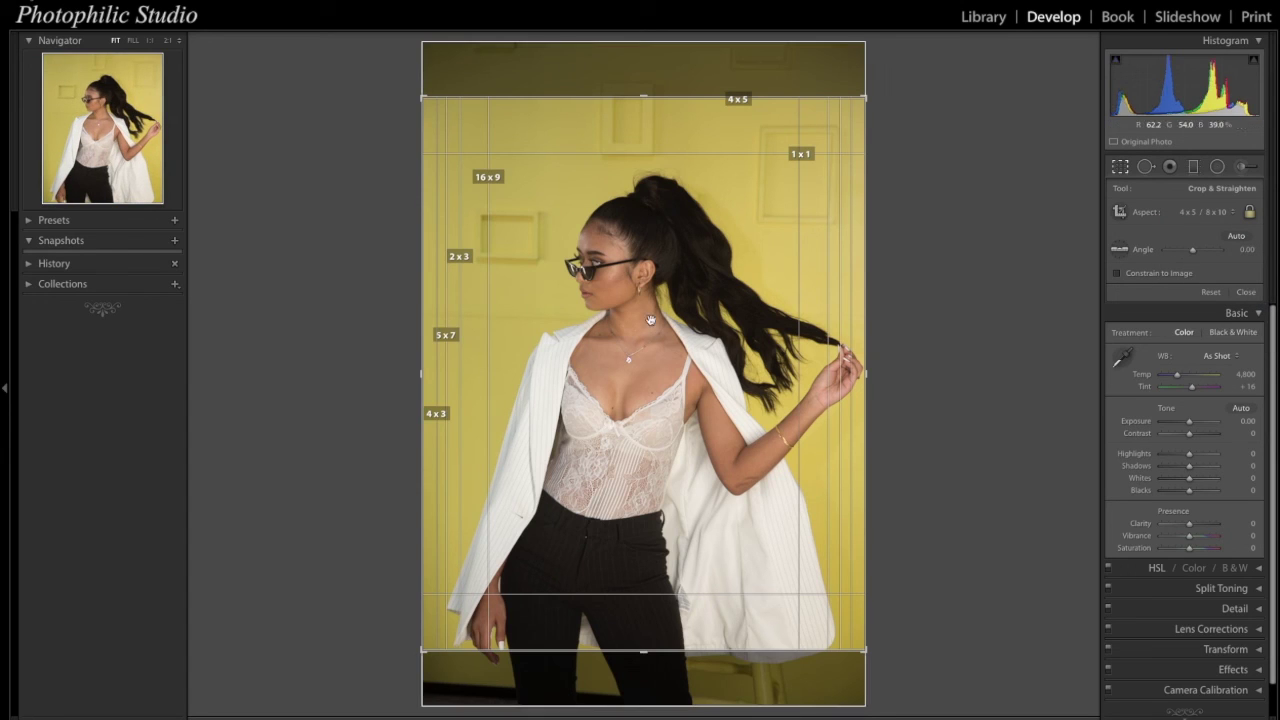
left_click_drag(653, 368, 654, 337)
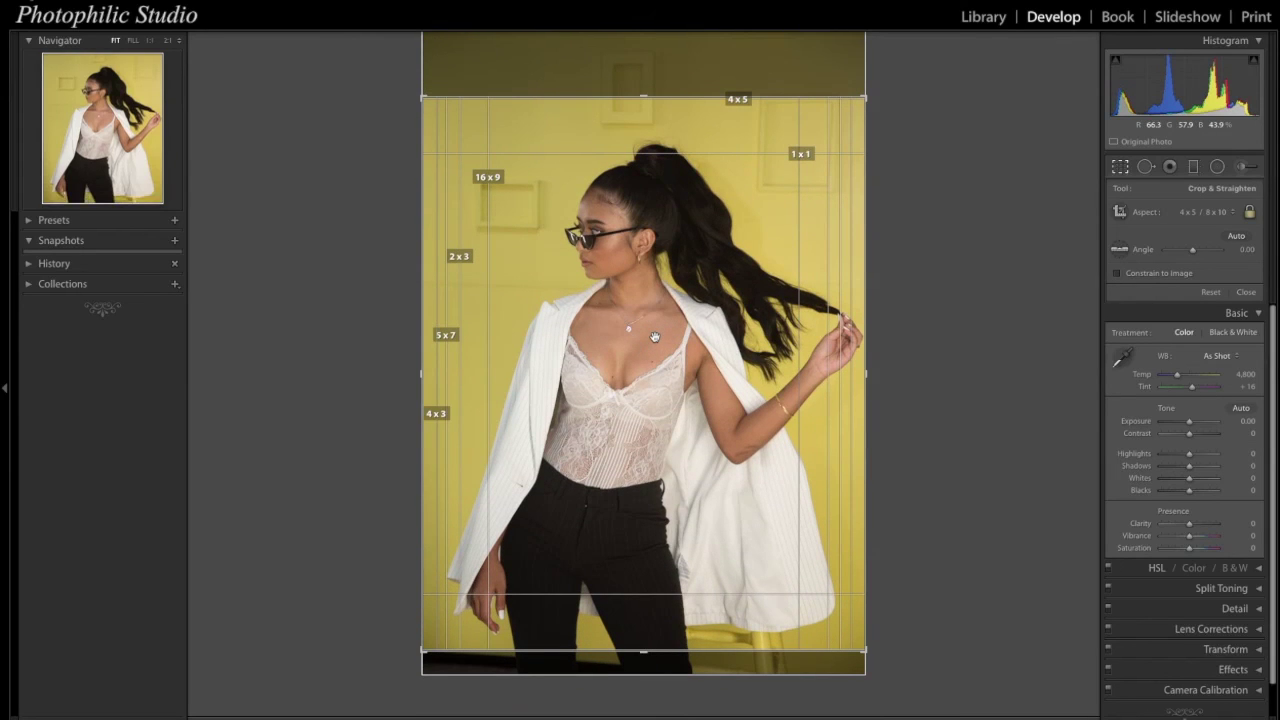
key("Return")
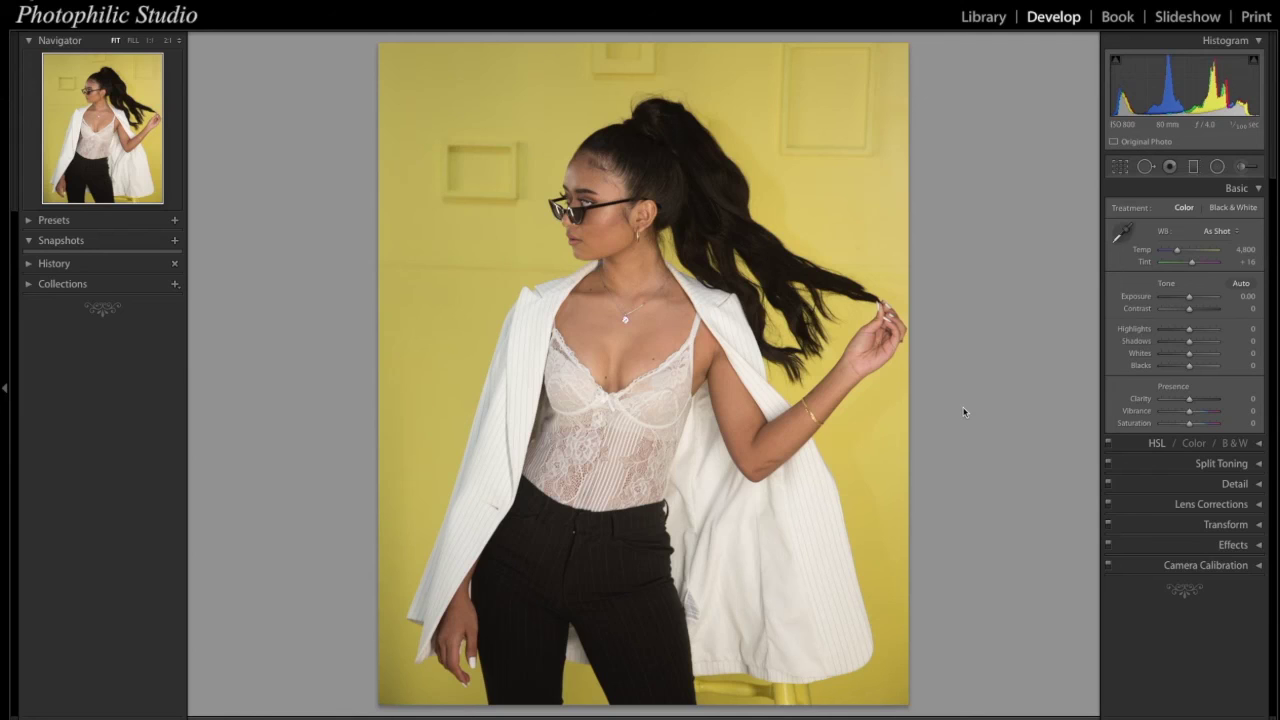
Tighten the 4 x 5 crop slightly from its upper-left corner and apply it.
left_click(1119, 167)
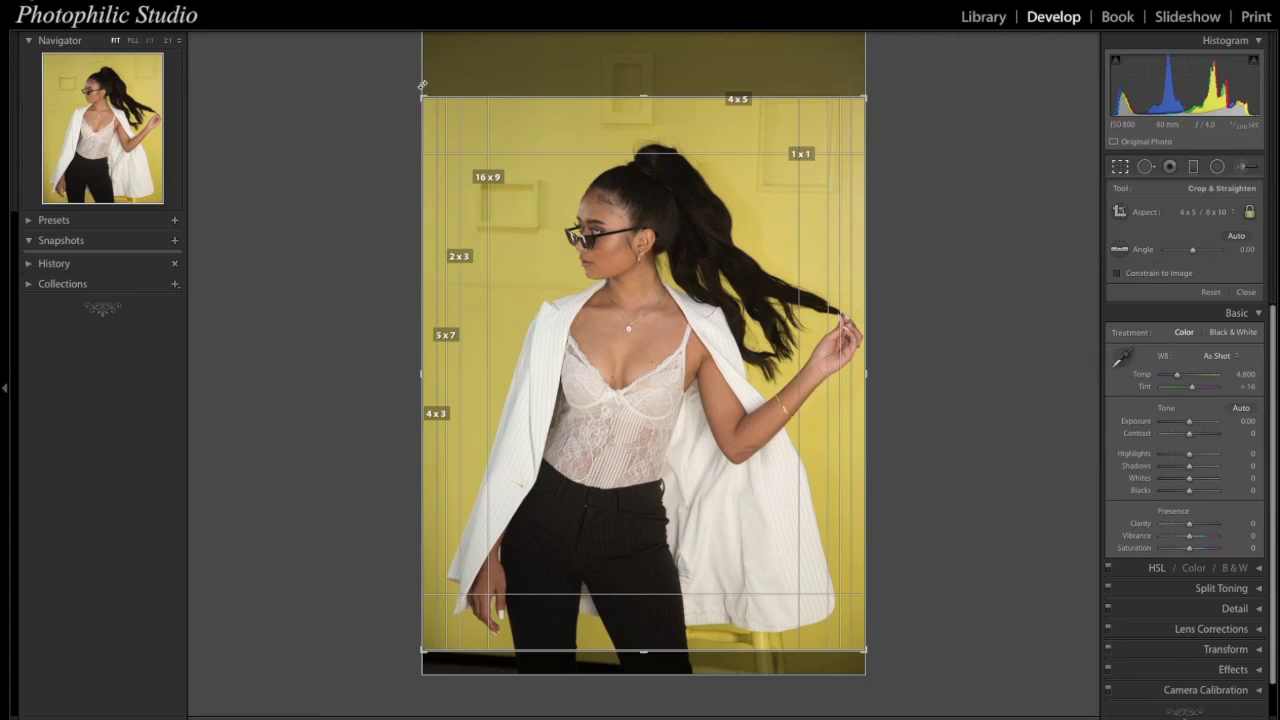
left_click_drag(423, 97, 430, 108)
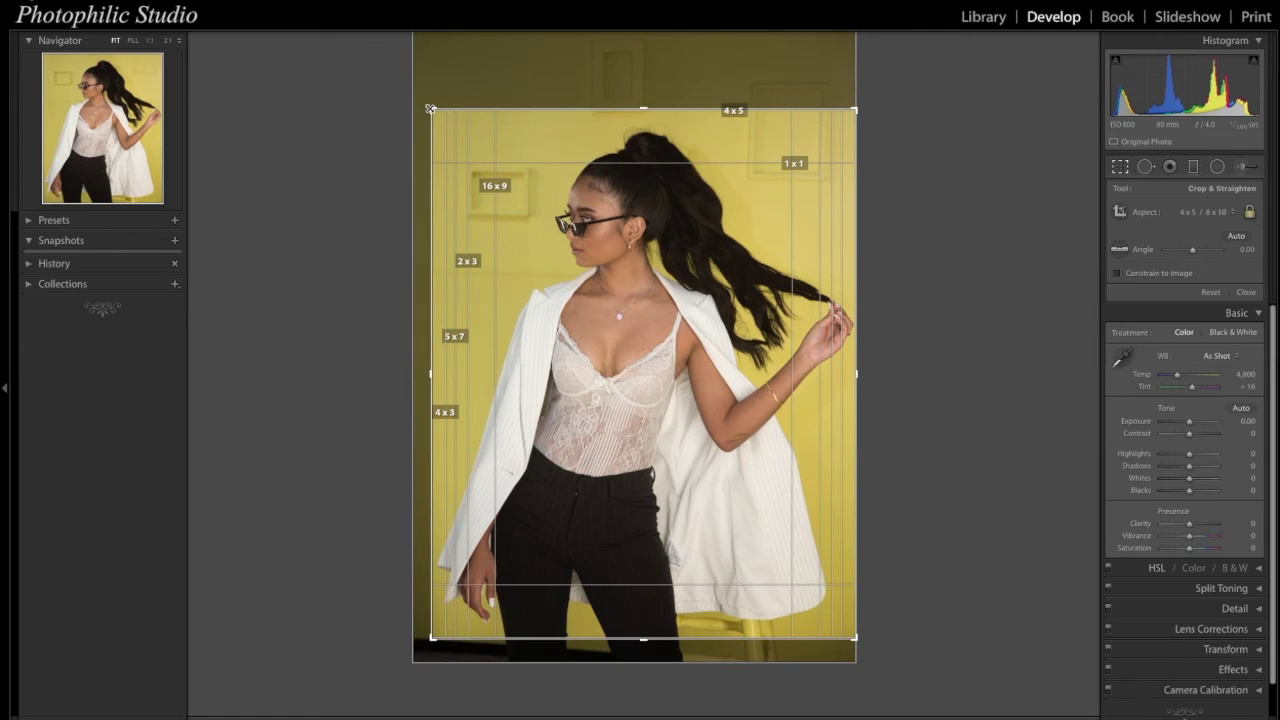
key("Return")
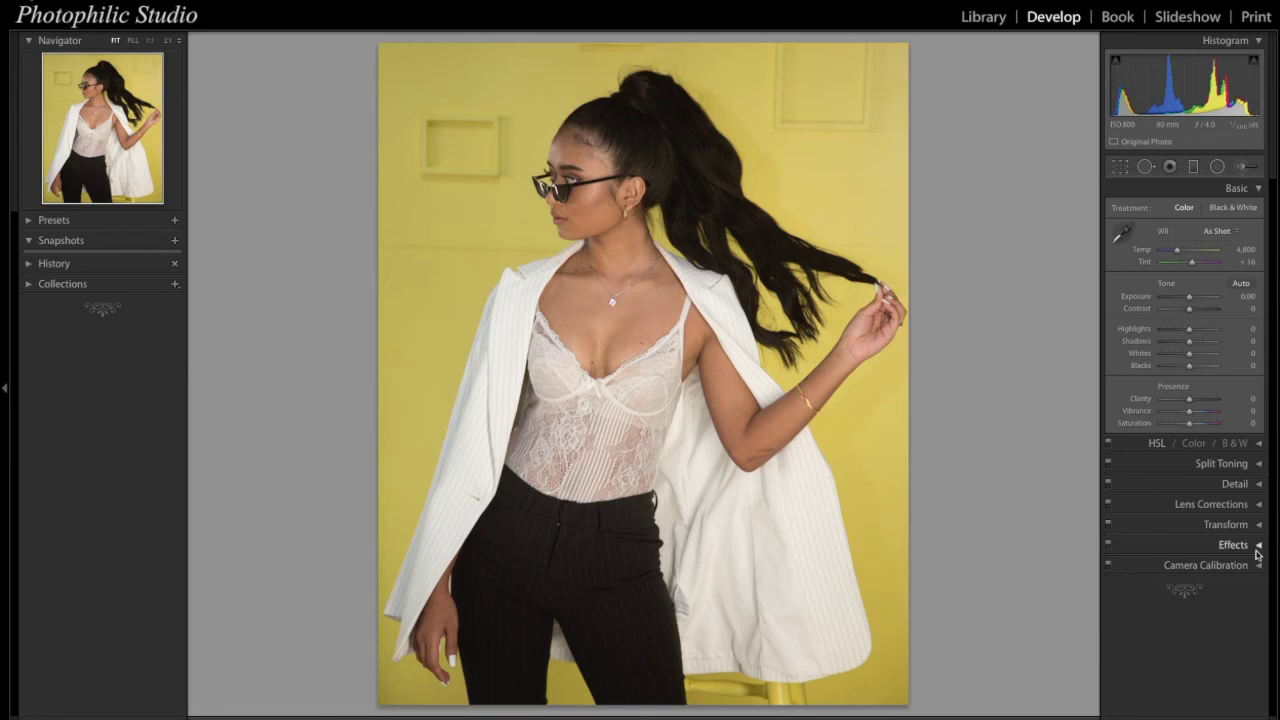
Enable lens profile corrections and remove chromatic aberration.
left_click(1259, 505)
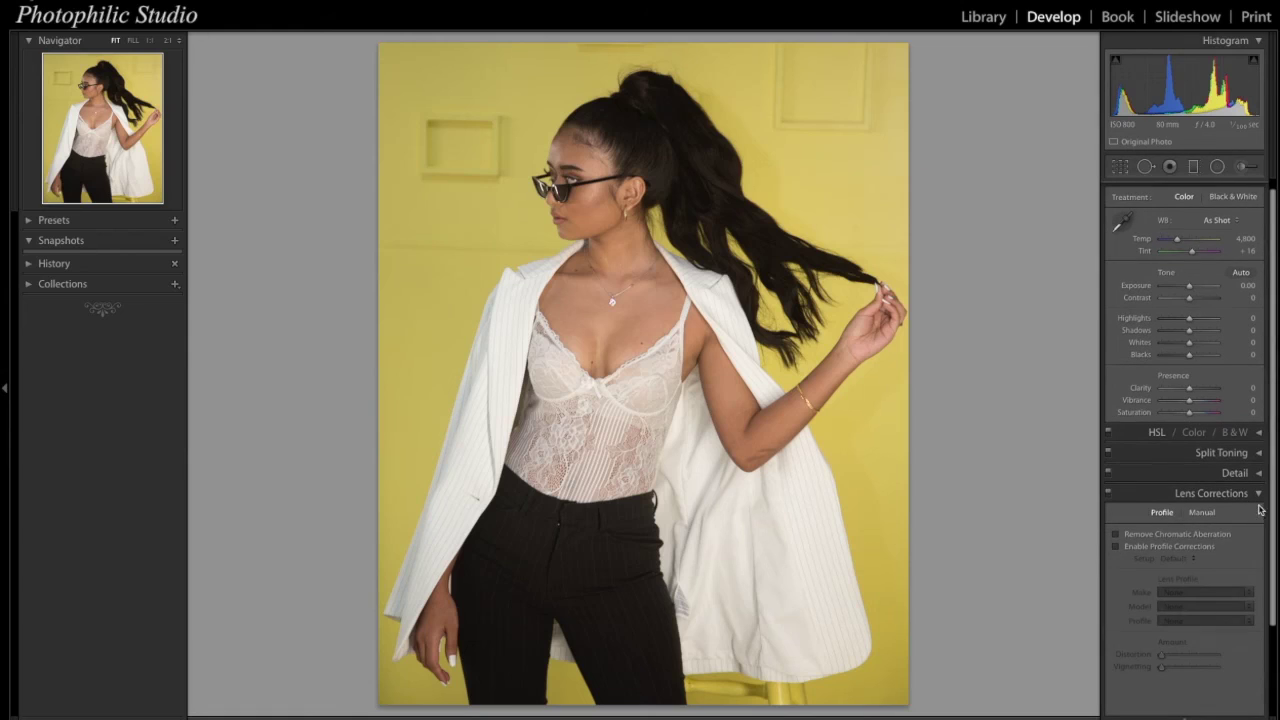
left_click(1117, 547)
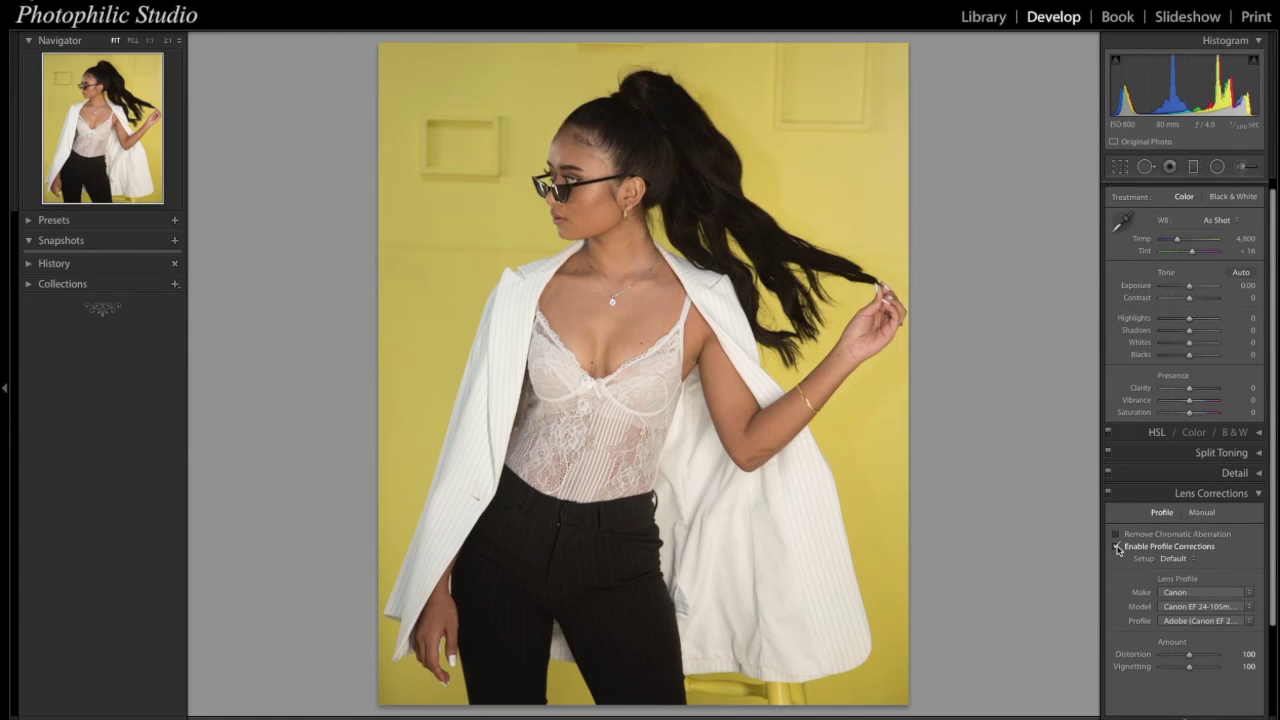
left_click(1117, 535)
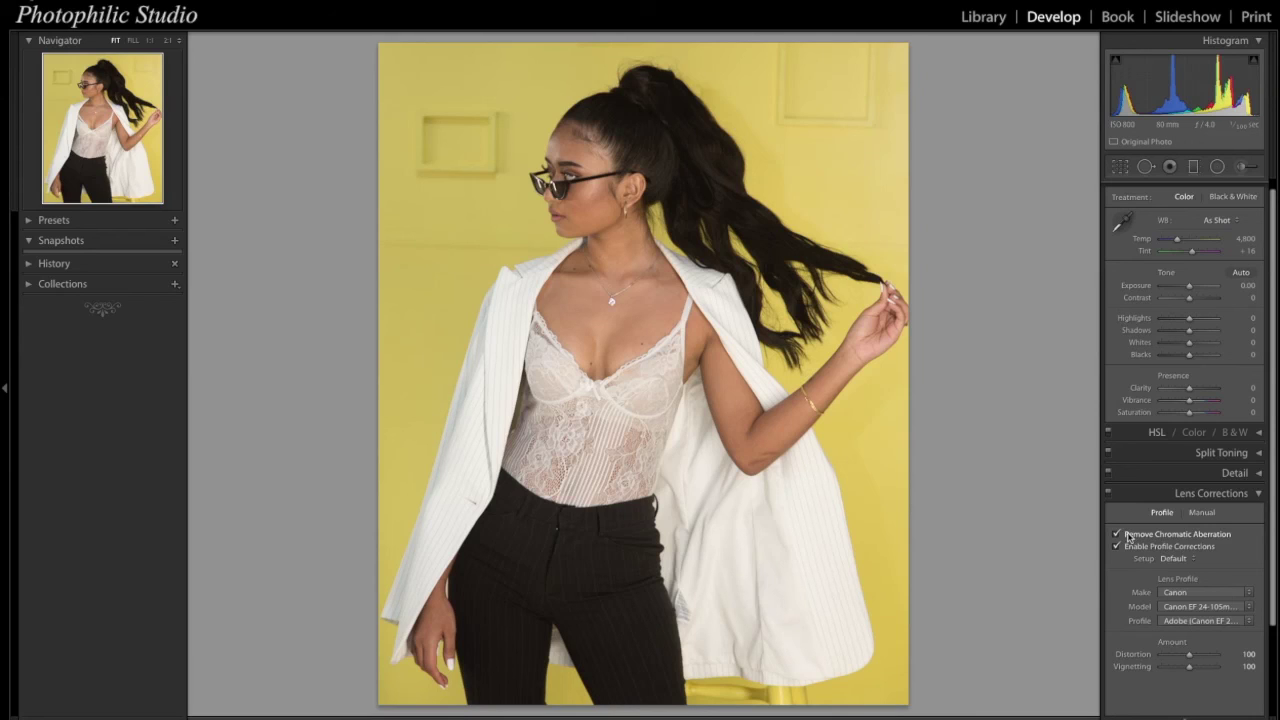
left_click(1260, 495)
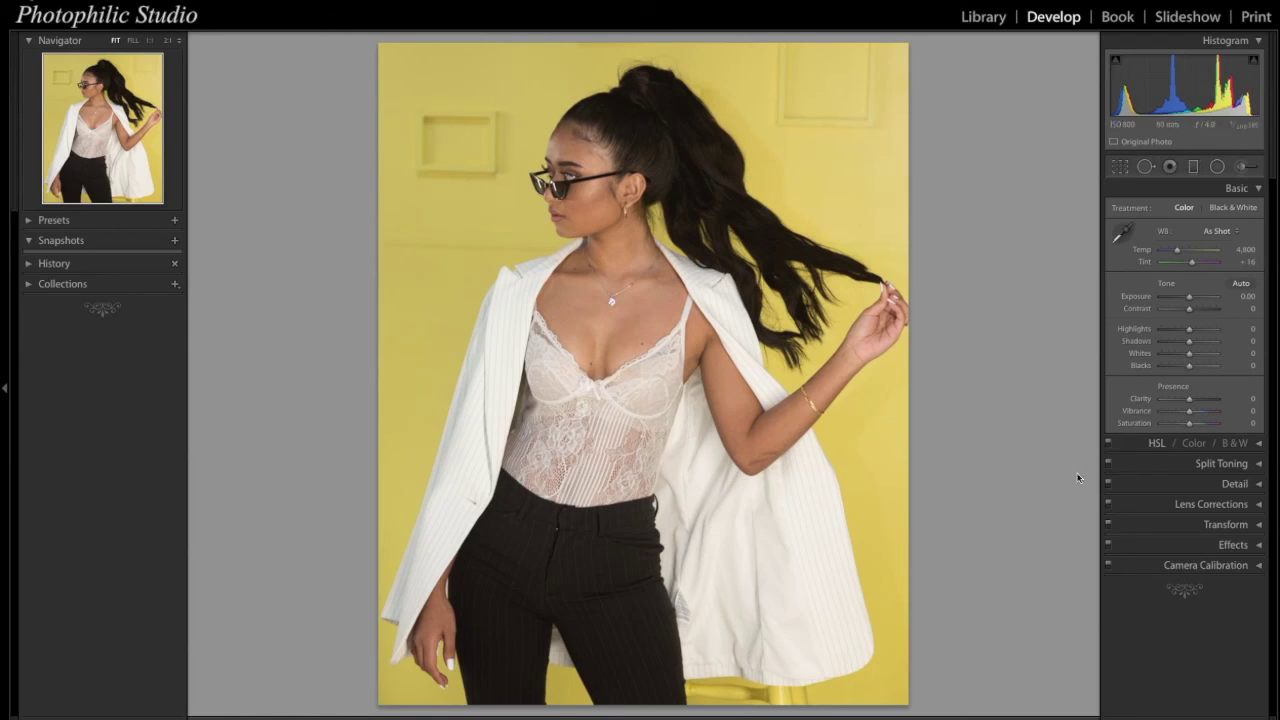
Set the sharpening amount to 50 and the sharpening radius to 1.5.
left_click(1261, 487)
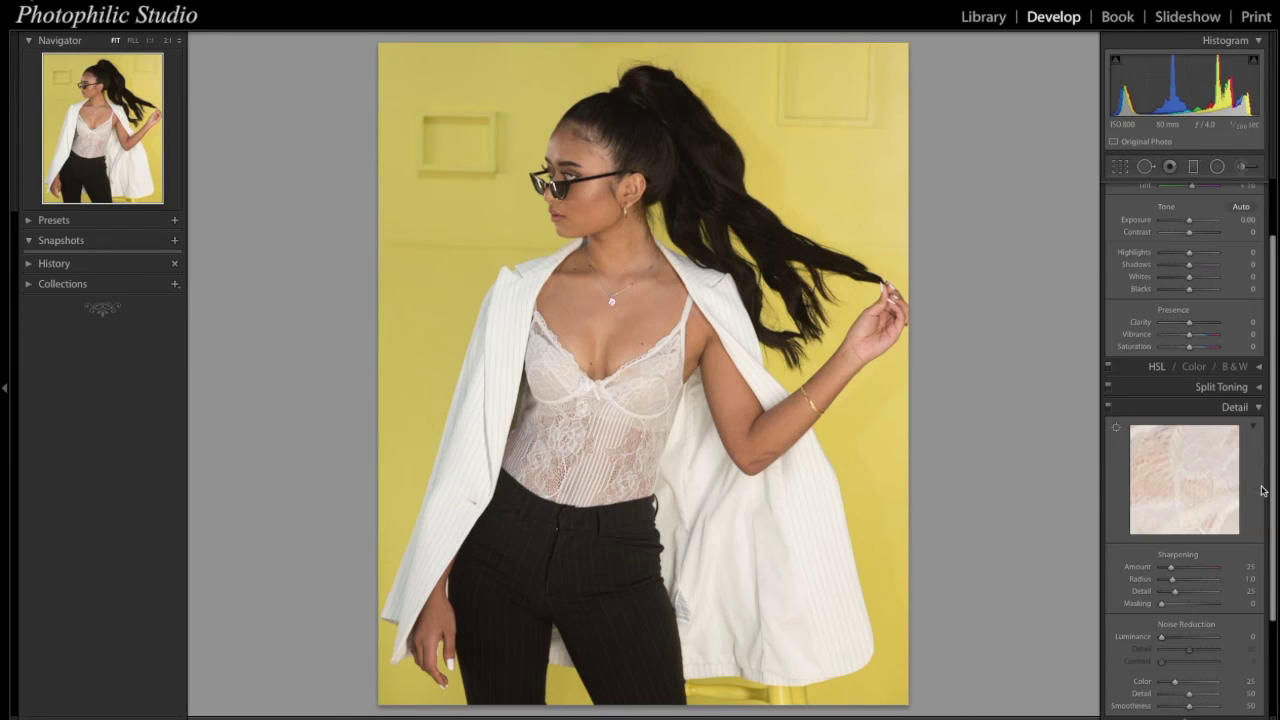
left_click(1250, 487)
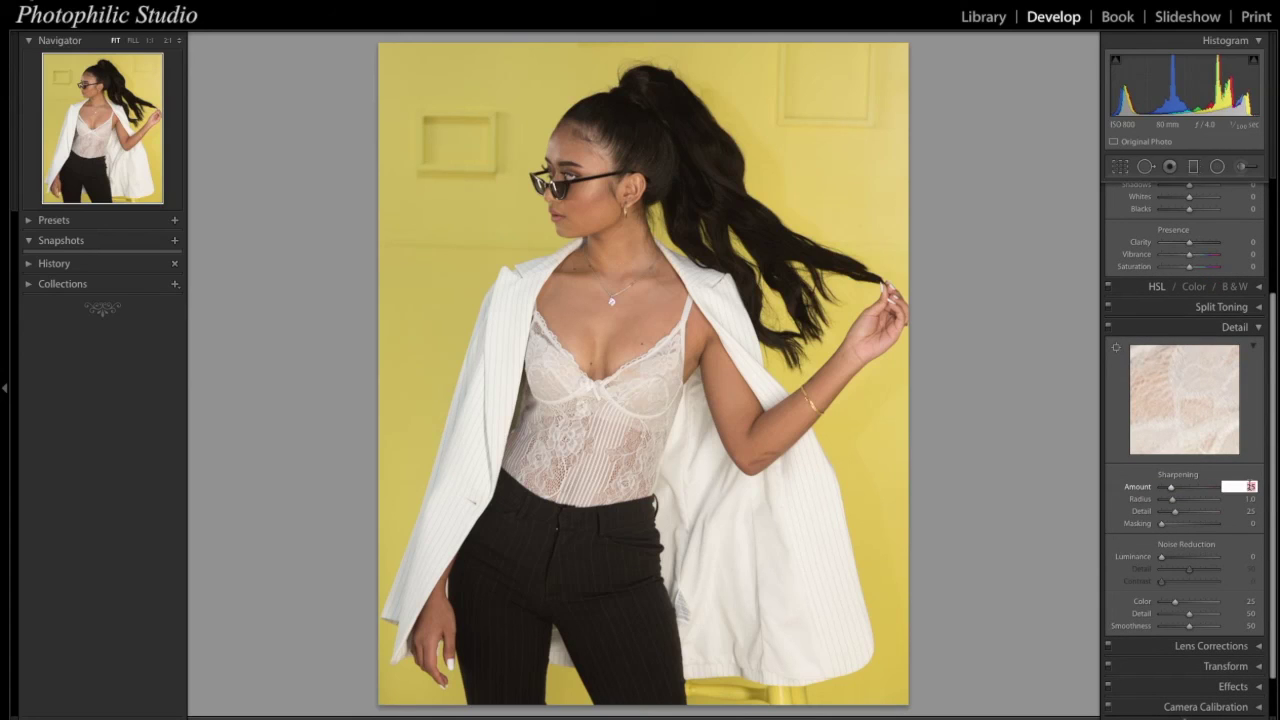
type("50")
key("Return")
left_click(1249, 498)
key("Up")
key("Up")
key("Up")
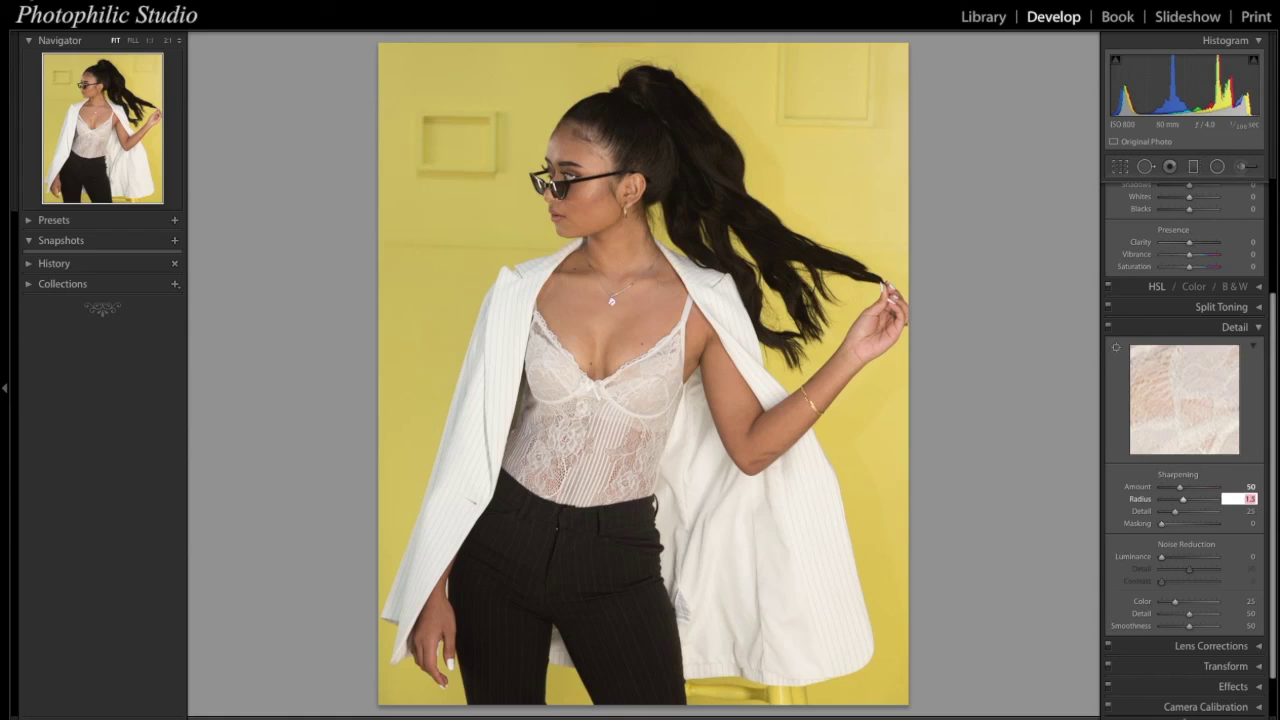
key("Return")
Set the sharpening detail to 35 and the masking to 52, using the black-and-white mask preview to judge the edges.
left_click(1243, 510)
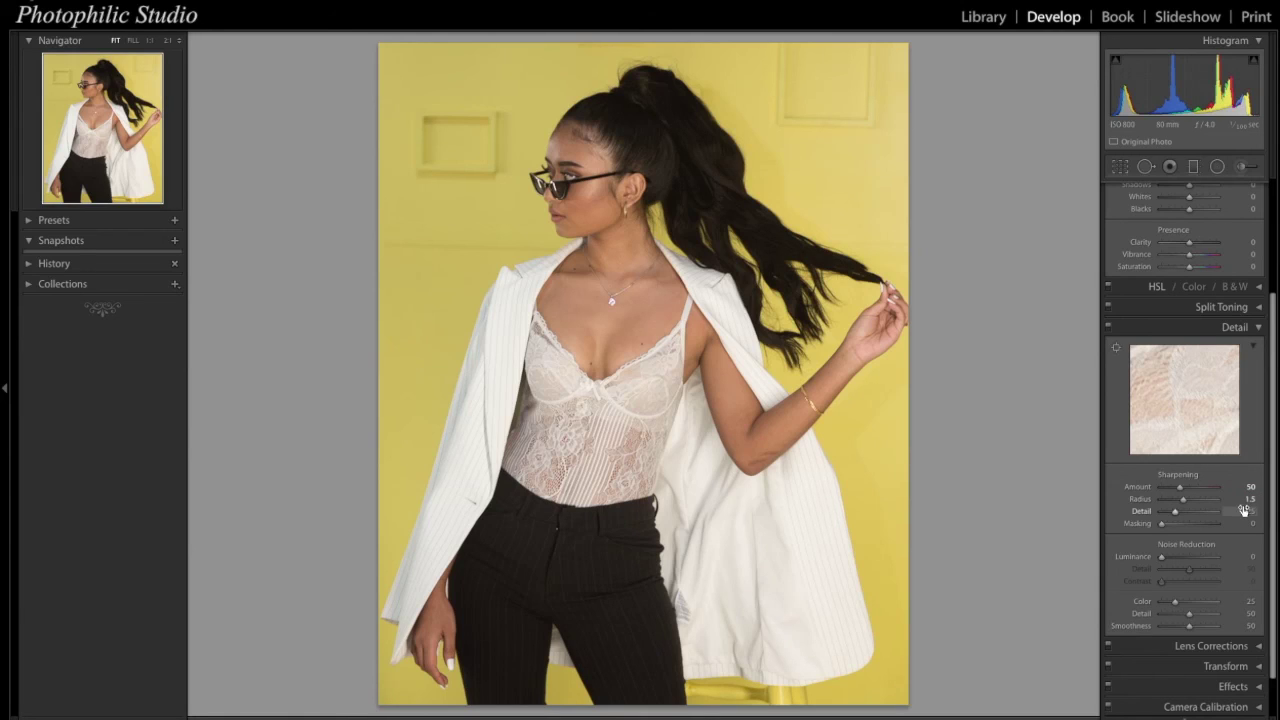
type("8")
key("Return")
left_click(1162, 524, "alt")
left_click_drag(1162, 524, 1191, 527)
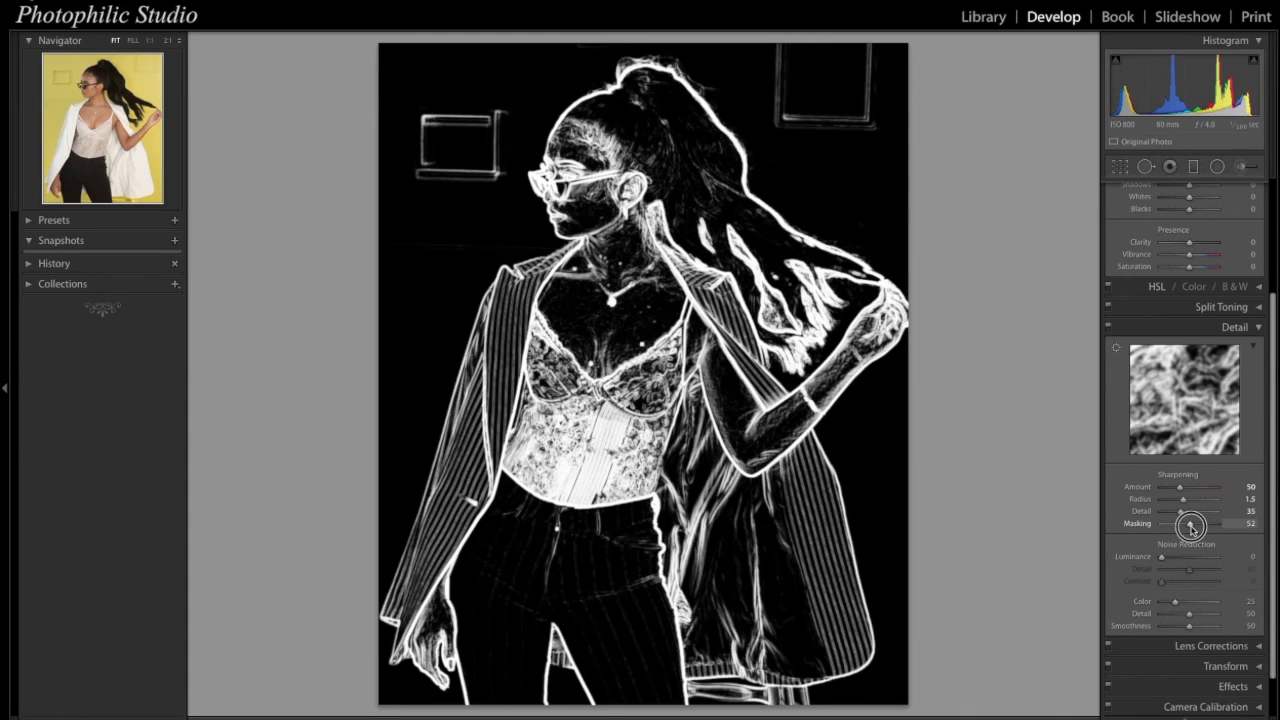
left_click_drag(1190, 527, 1191, 529)
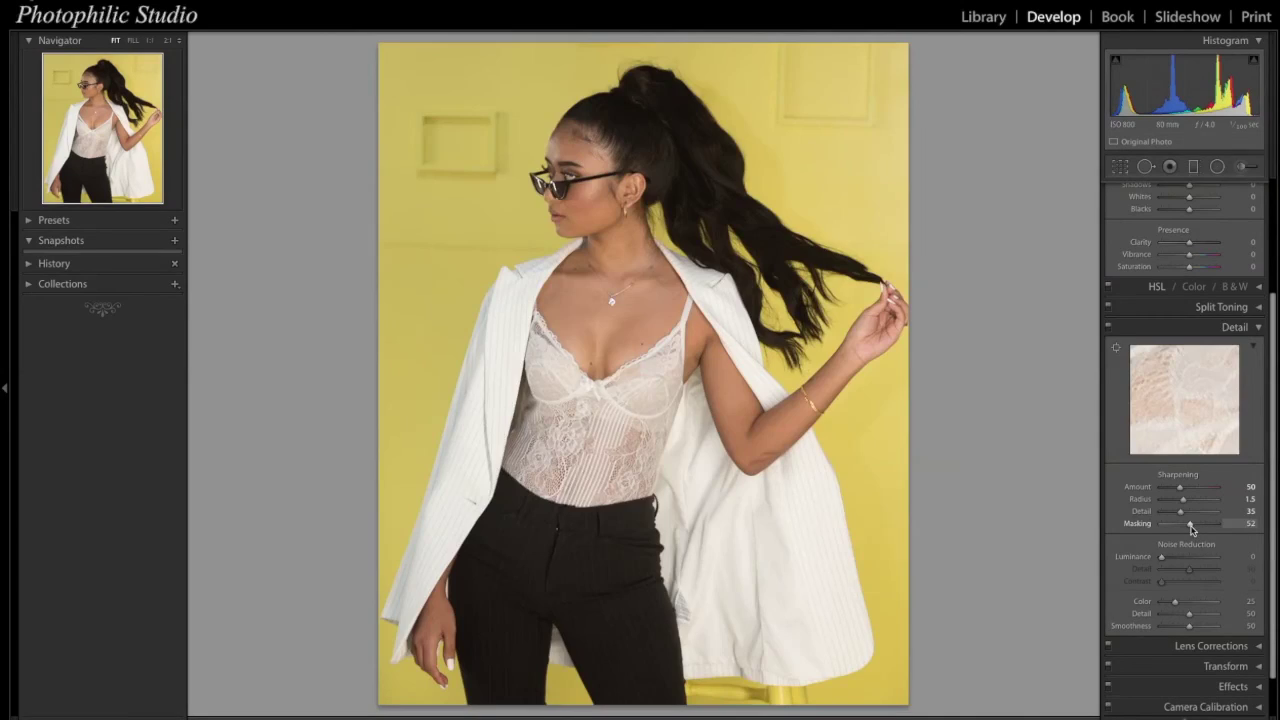
Set luminance noise reduction to 10 and color noise reduction to 50.
left_click(1245, 556)
type("1")
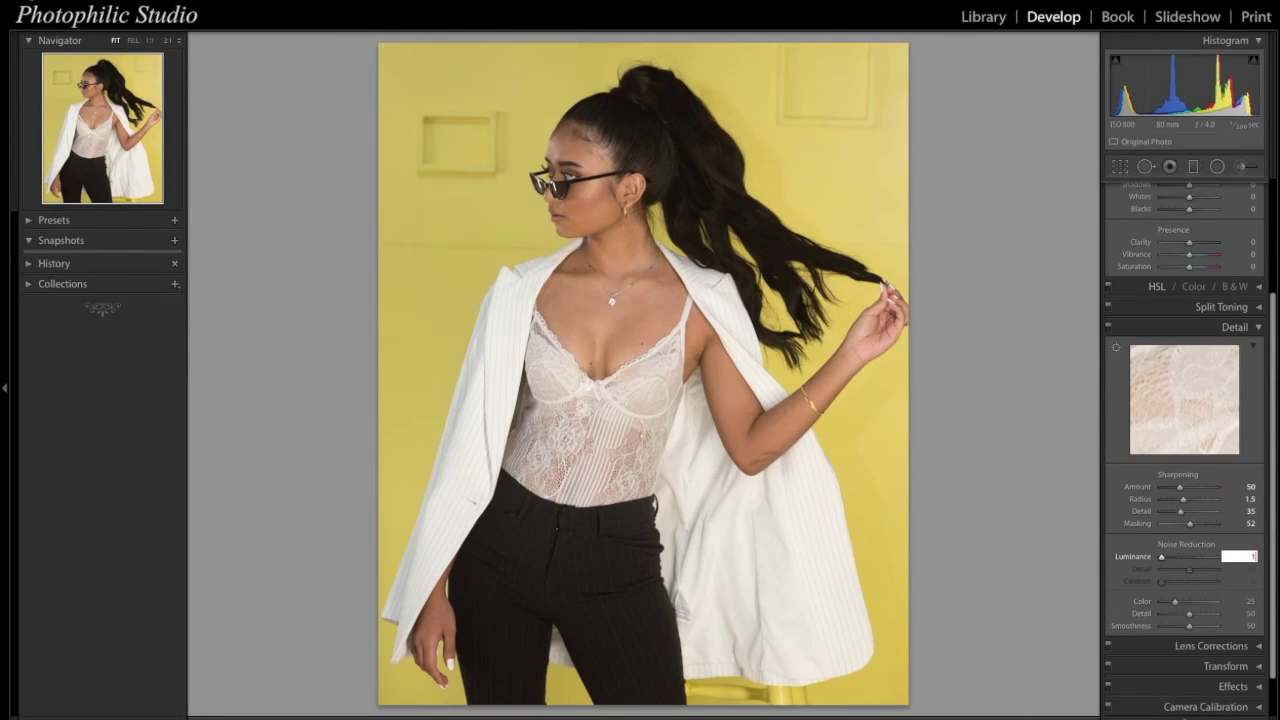
type("]")
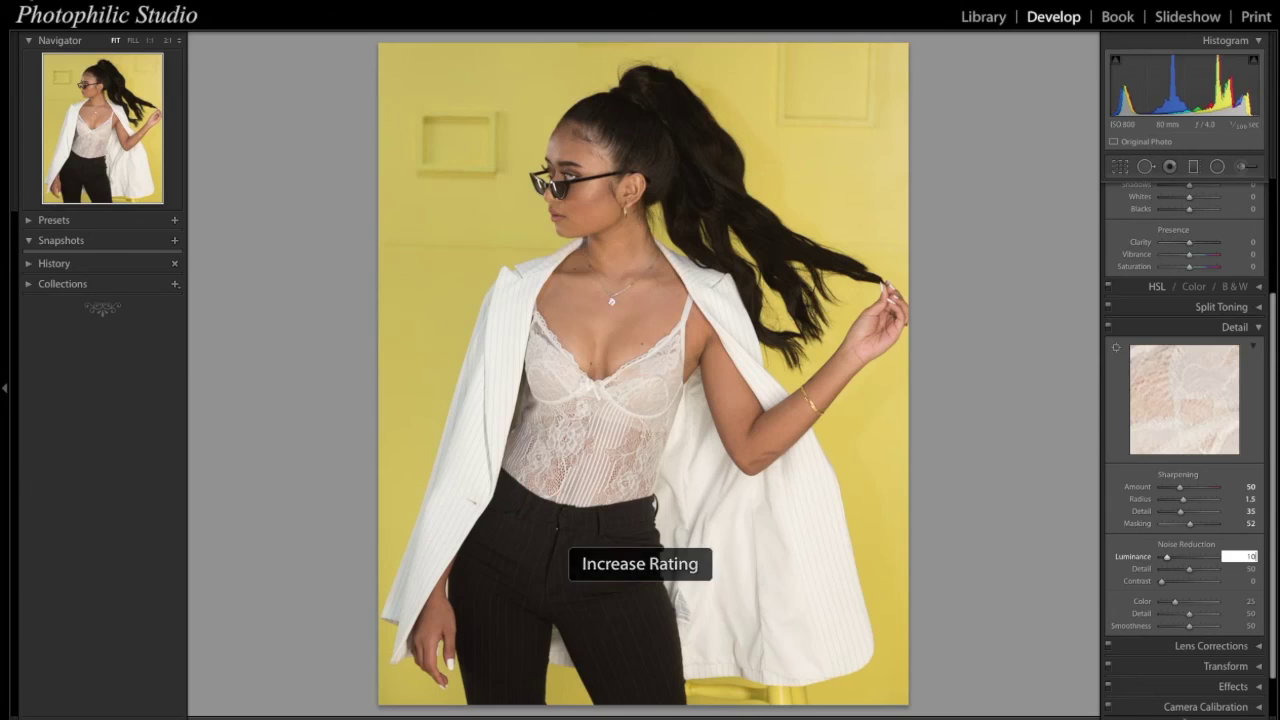
left_click(1240, 600)
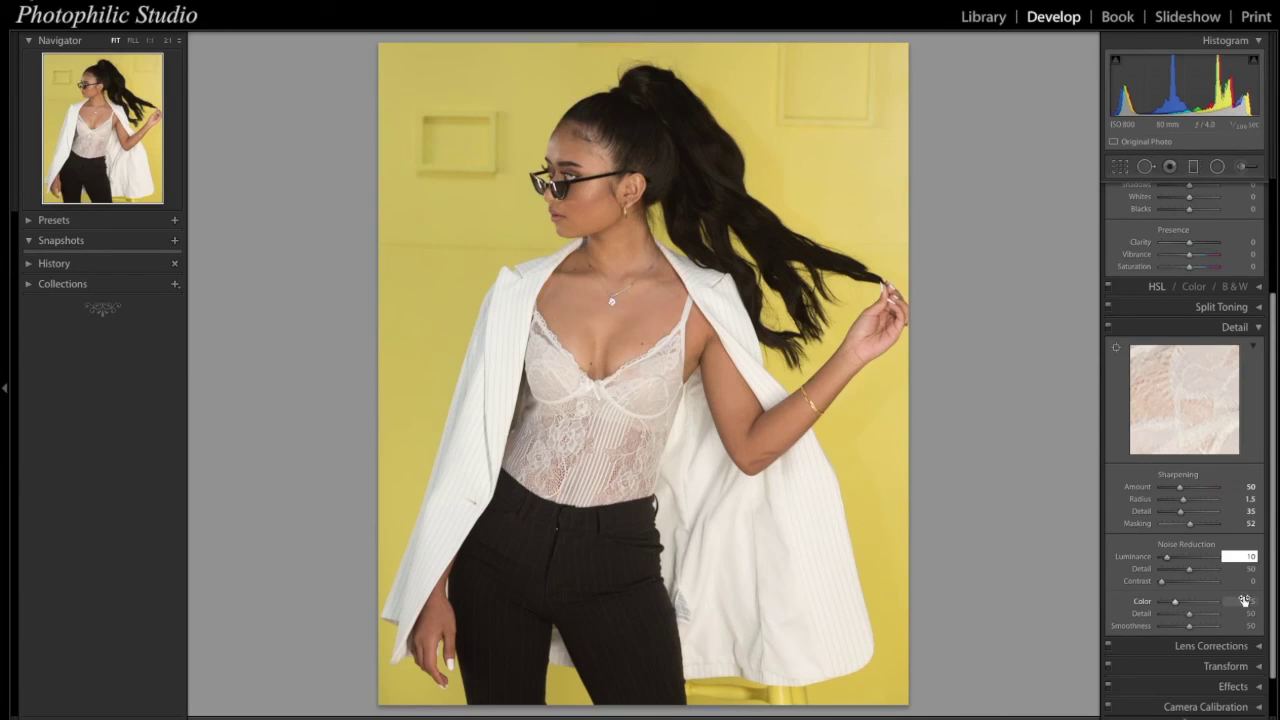
type("5")
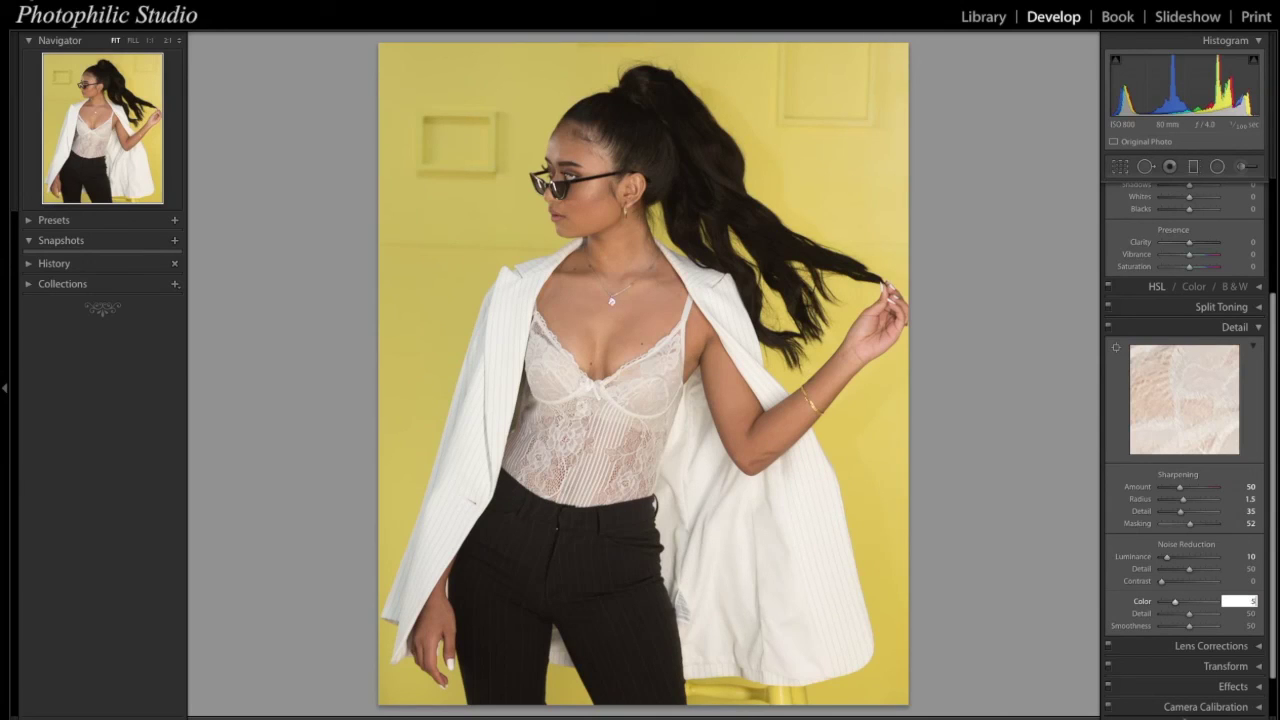
type("0")
key("Return")
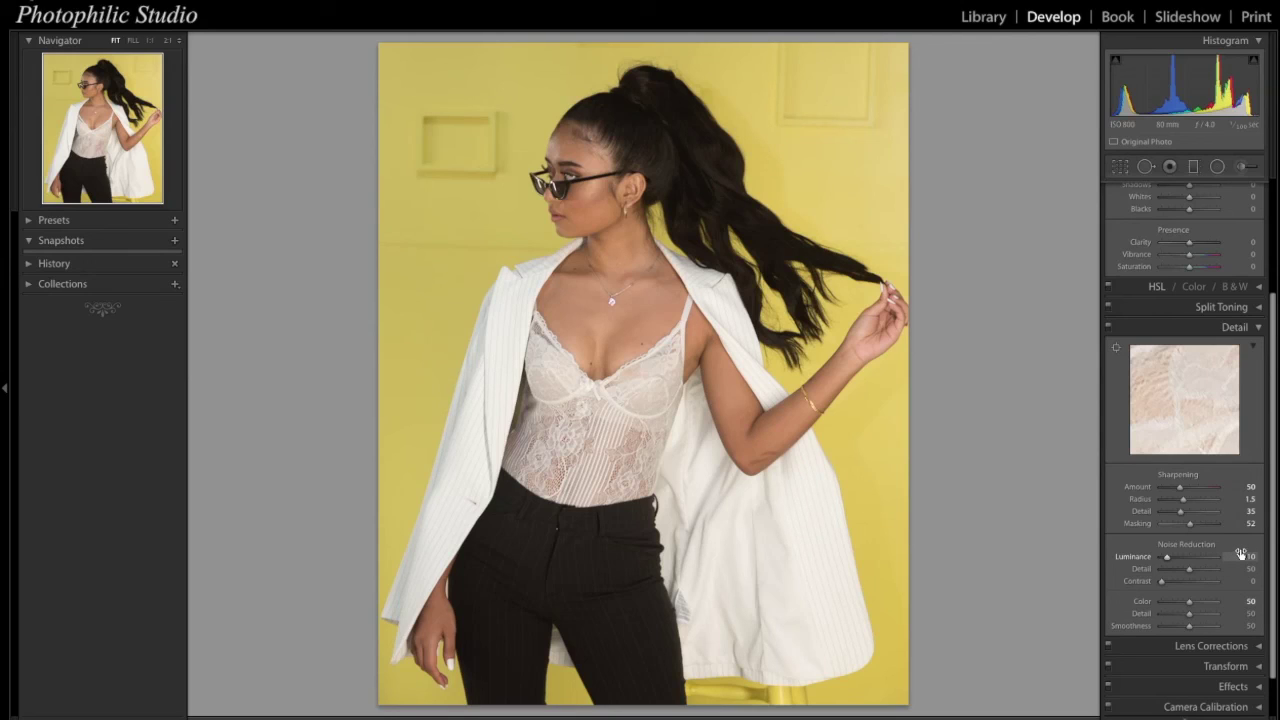
left_click(1259, 328)
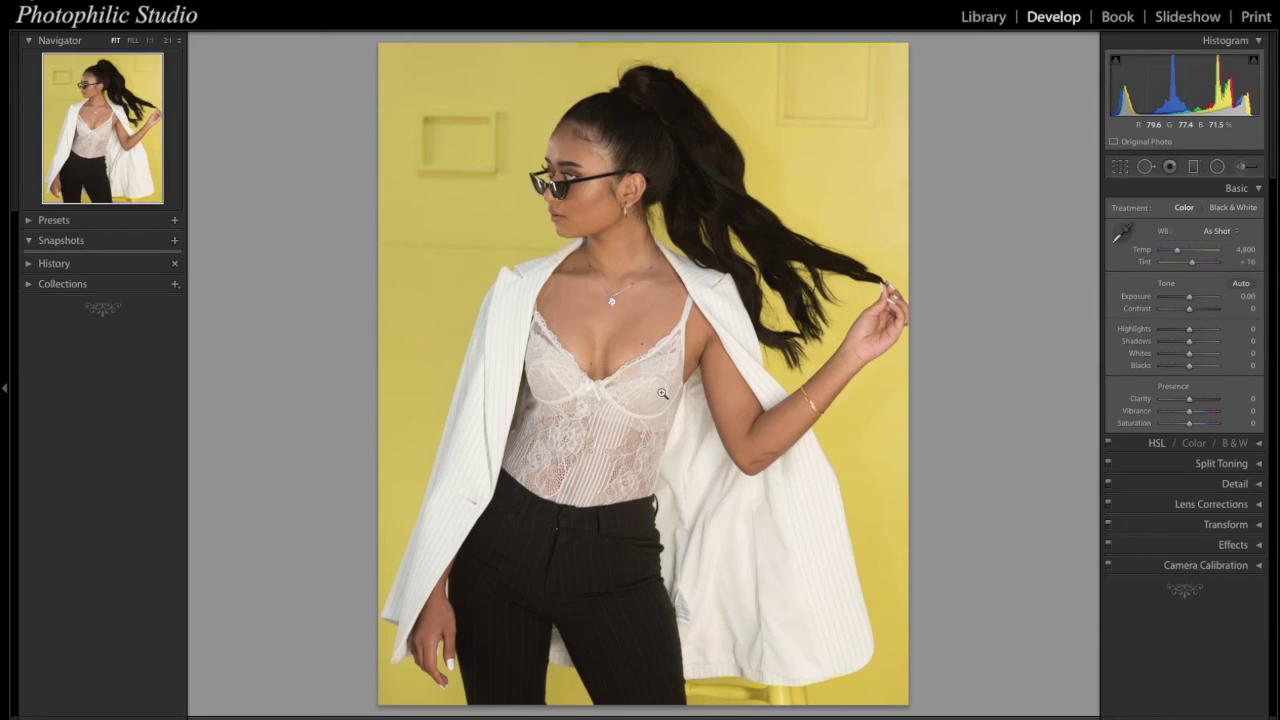
key("w")
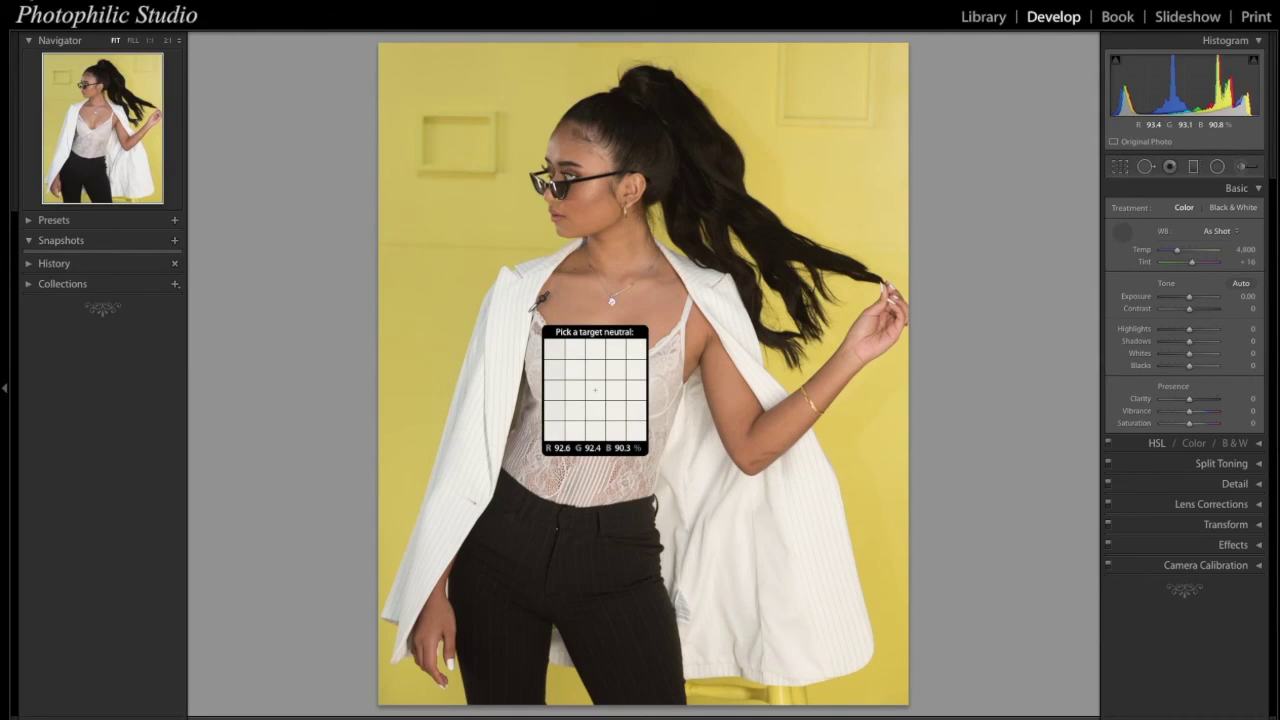
left_click(530, 311)
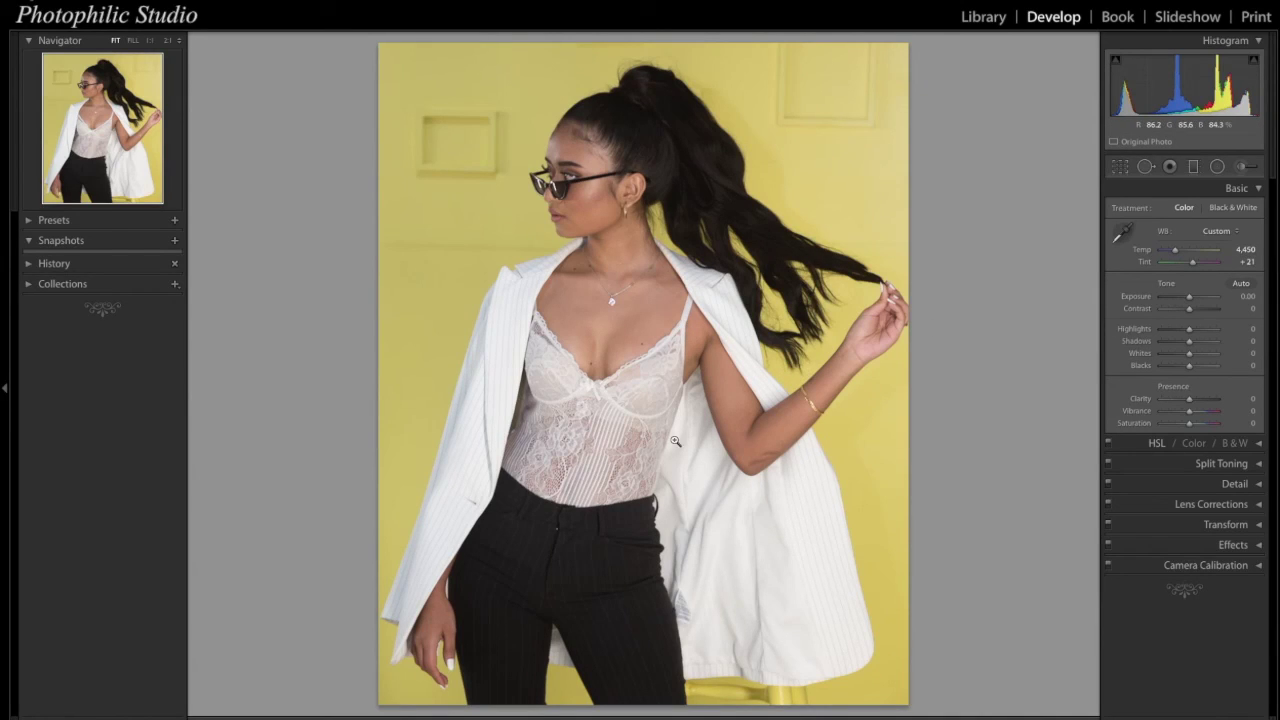
left_click(1248, 250)
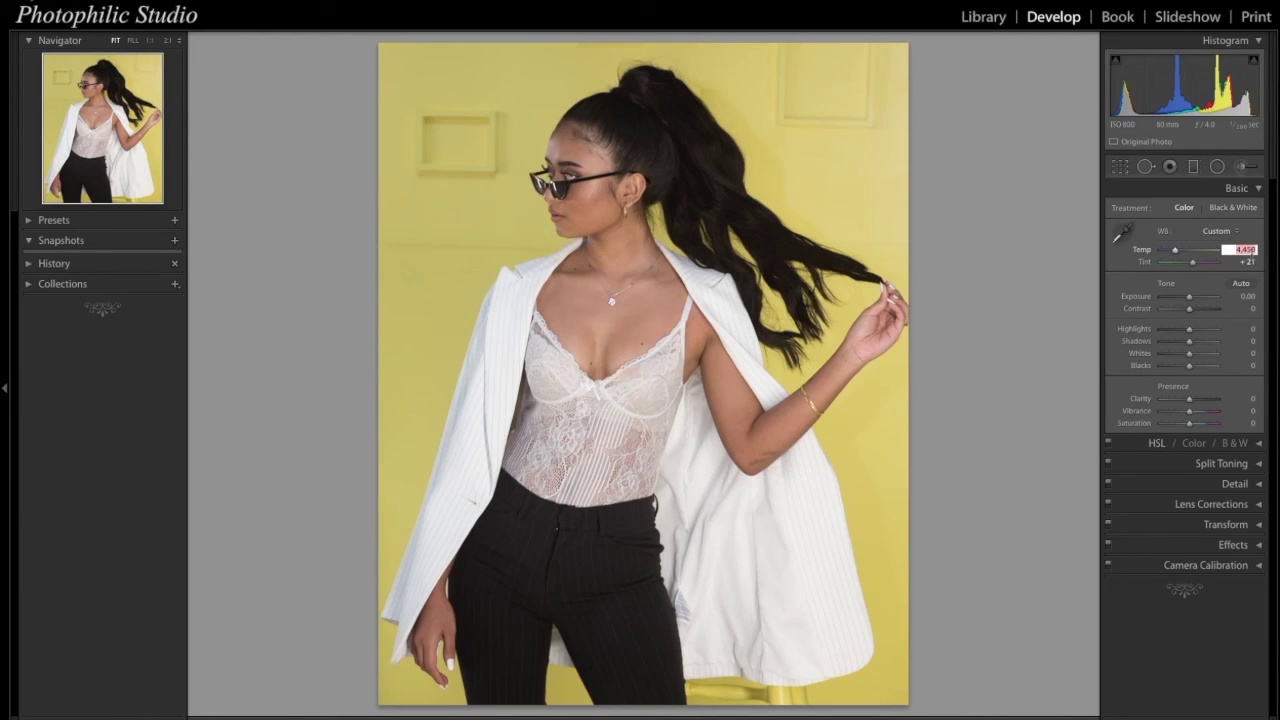
key("Escape")
key("ctrl+z")
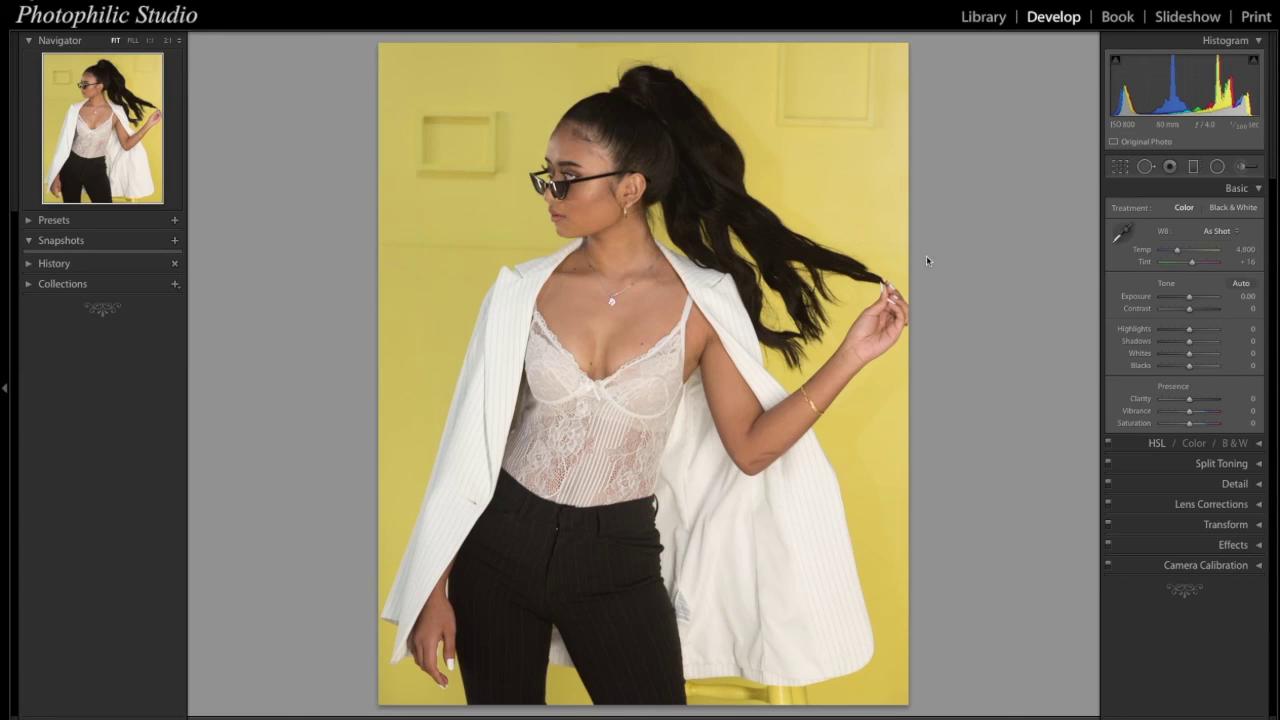
Set the white balance tint to +20.
left_click(1248, 261)
type("20")
key("Return")
Raise the exposure to +0.10 and set the contrast to 25.
left_click(1245, 296)
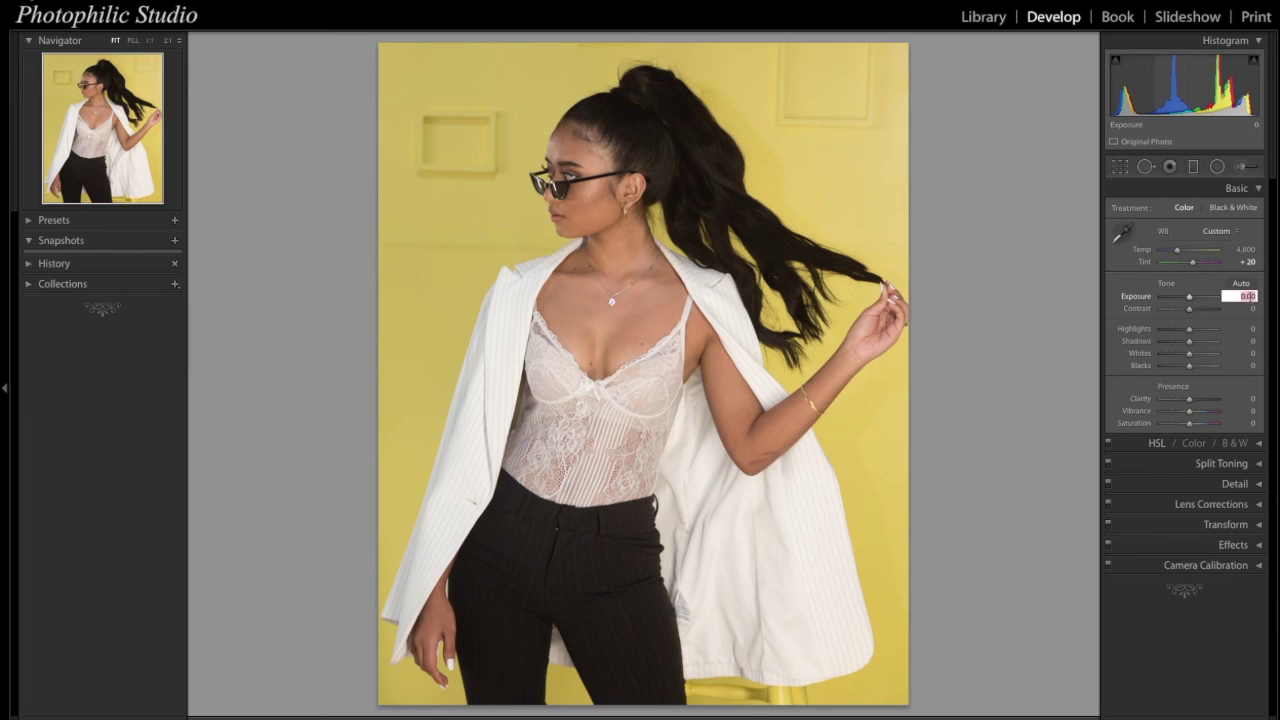
key("Up")
key("Return")
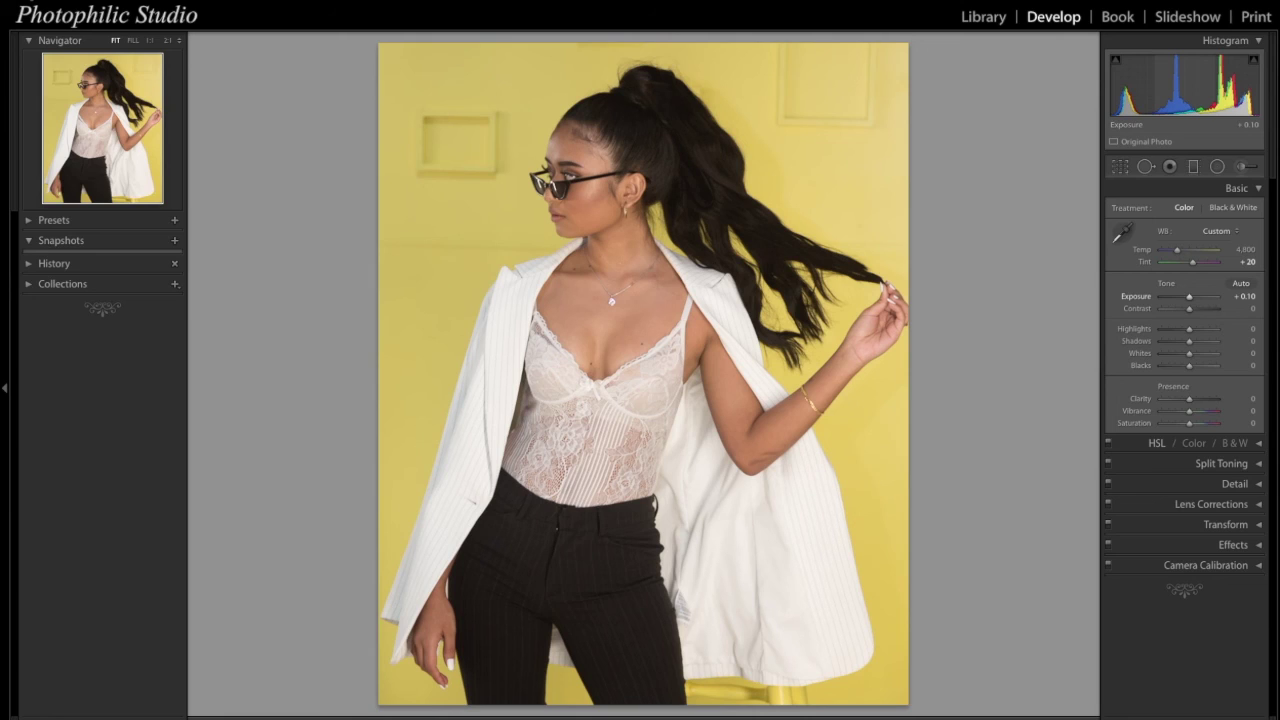
left_click(1254, 309)
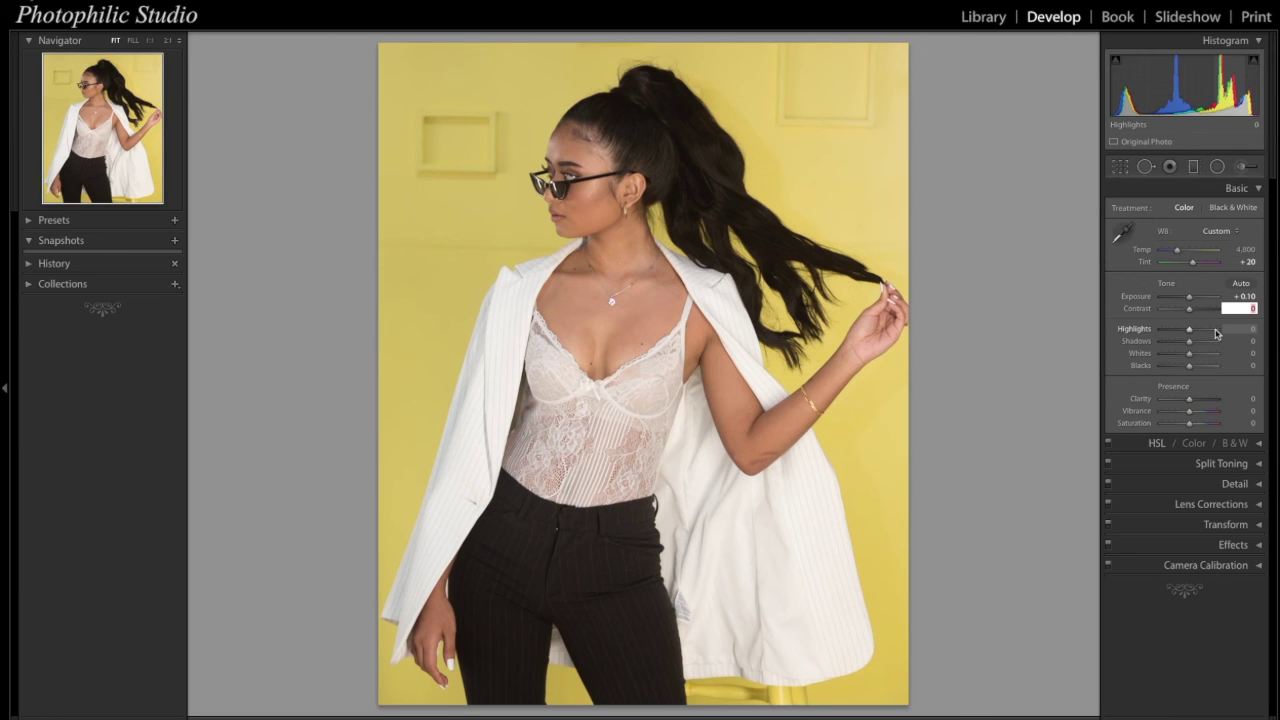
type("25")
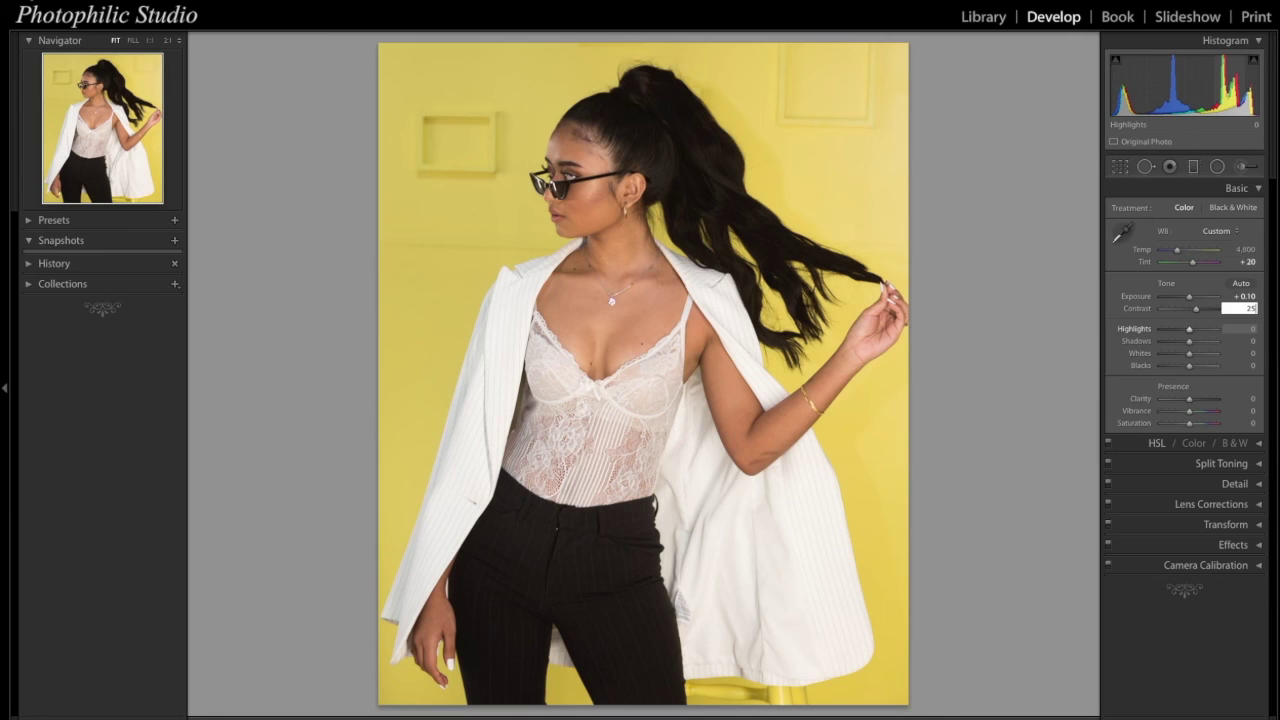
Set the highlights to +10 and the clarity to +10.
key("Return")
mouse_move(1189, 334)
left_mouse_down()
mouse_move(1130, 333)
mouse_move(1186, 334)
left_mouse_up()
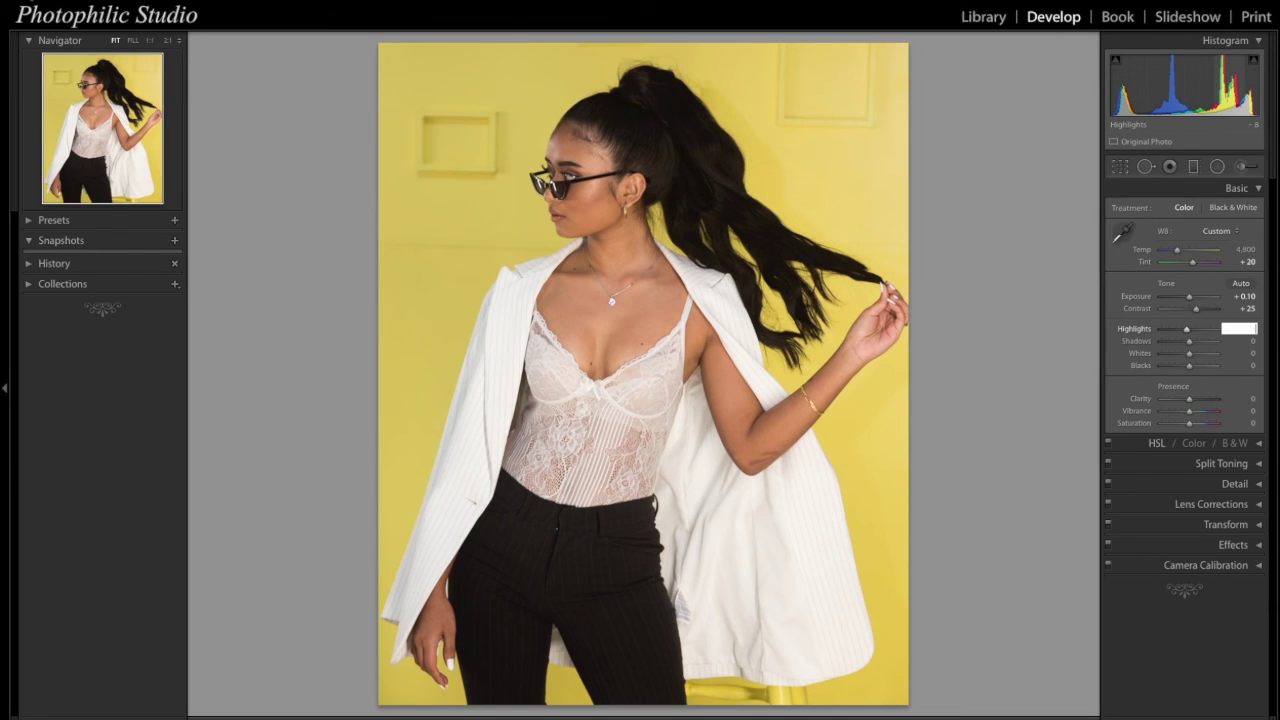
key("Return")
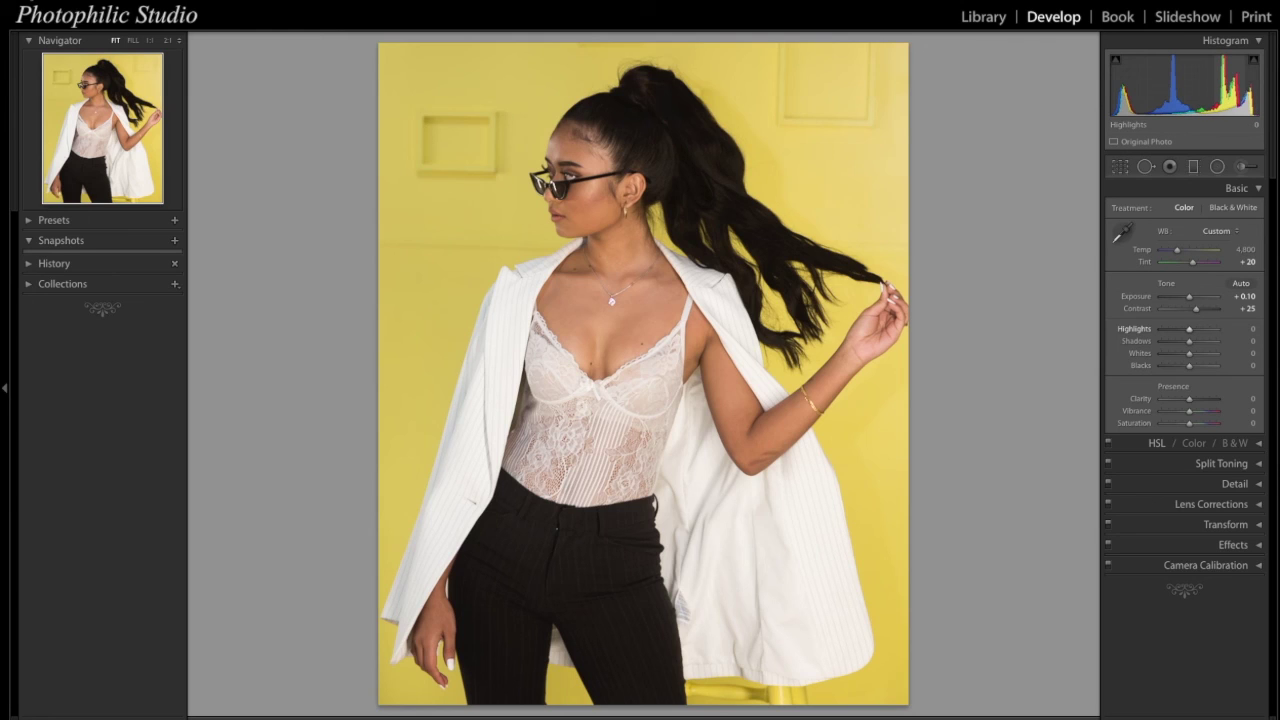
key("Return")
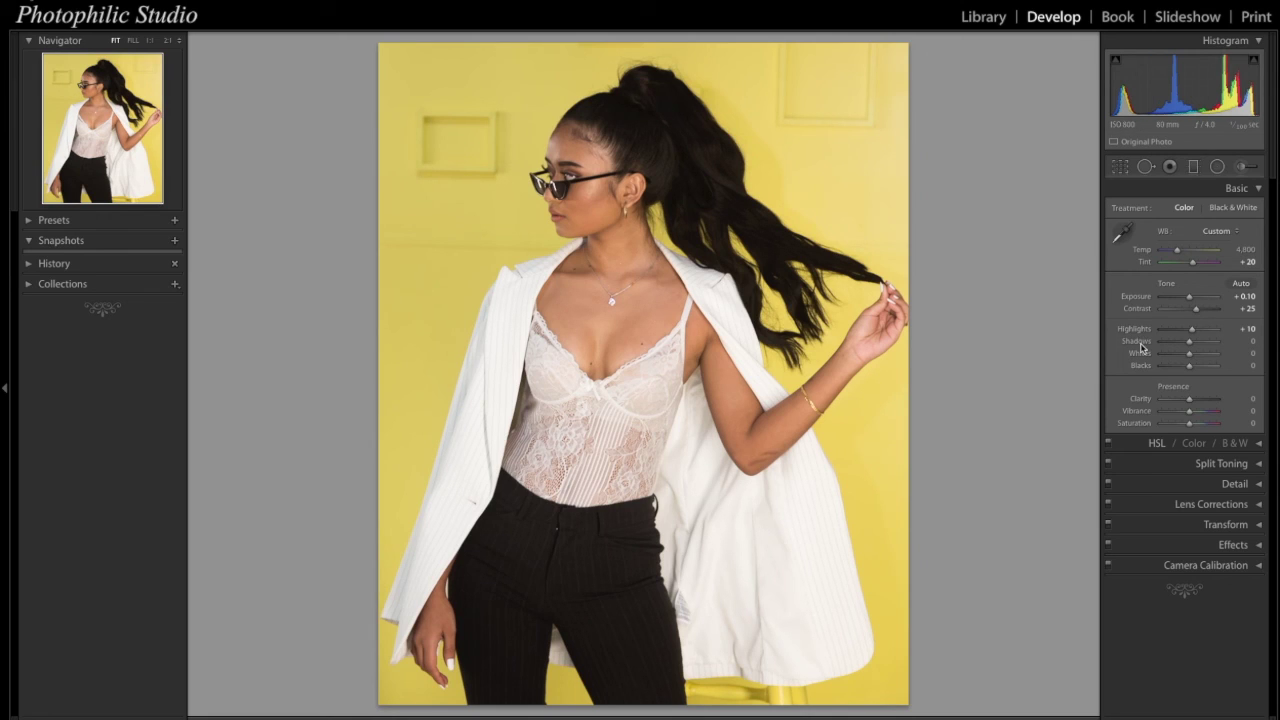
left_click(1249, 398)
type("10")
key("Return")
Set the HSL yellow saturation to +15, trying it at -100 and bringing it back to +15.
left_click(1260, 446)
scroll(1256, 443, "down", 2)
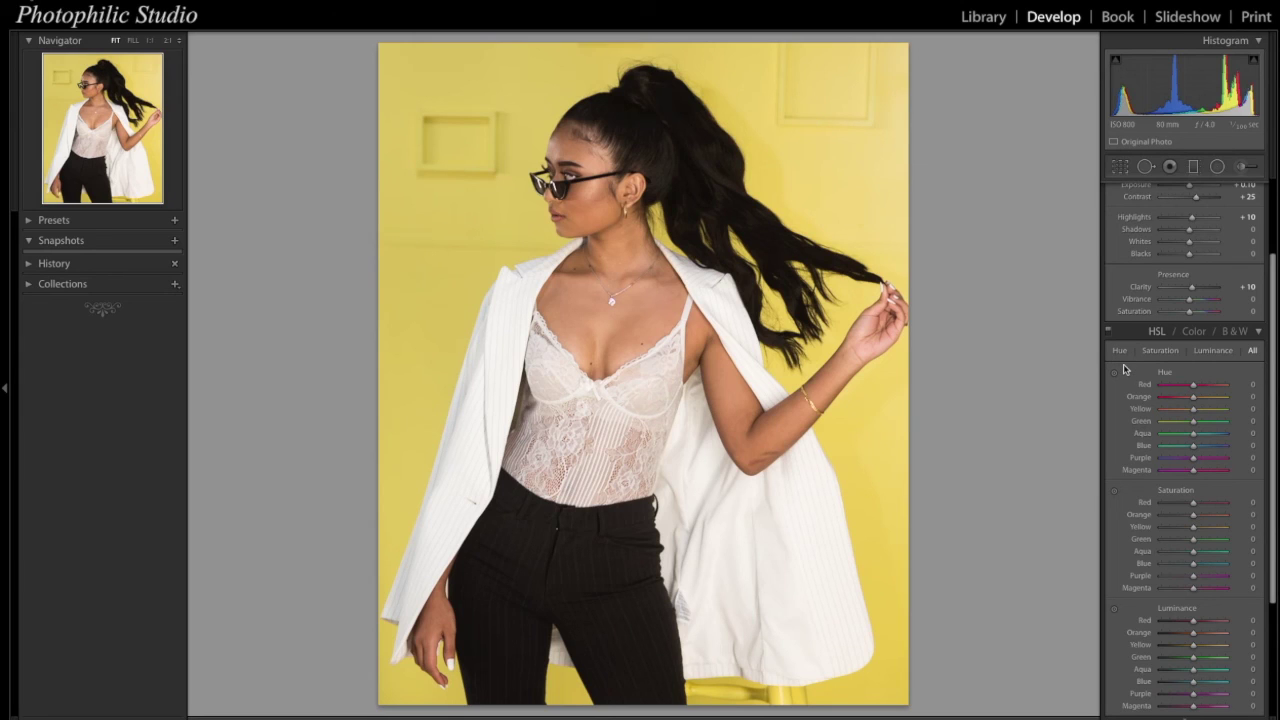
scroll(1124, 369, "down", 2)
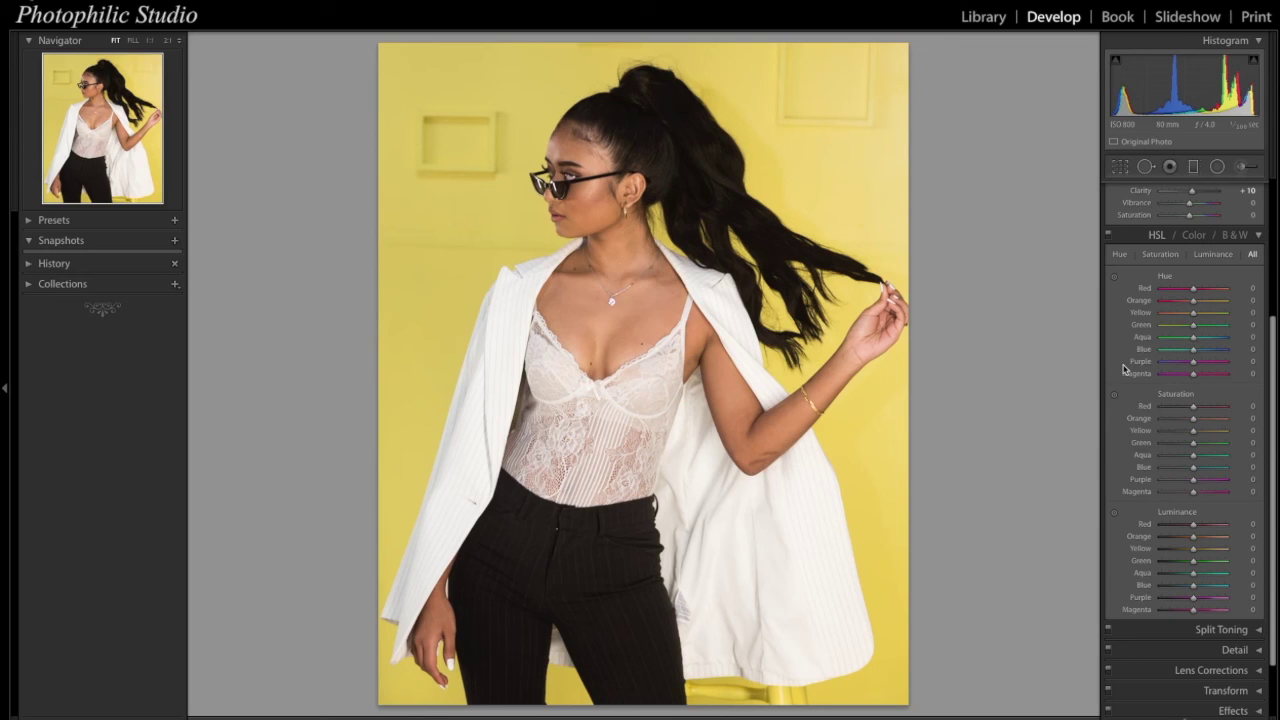
left_click(1250, 430)
type("15")
key("Return")
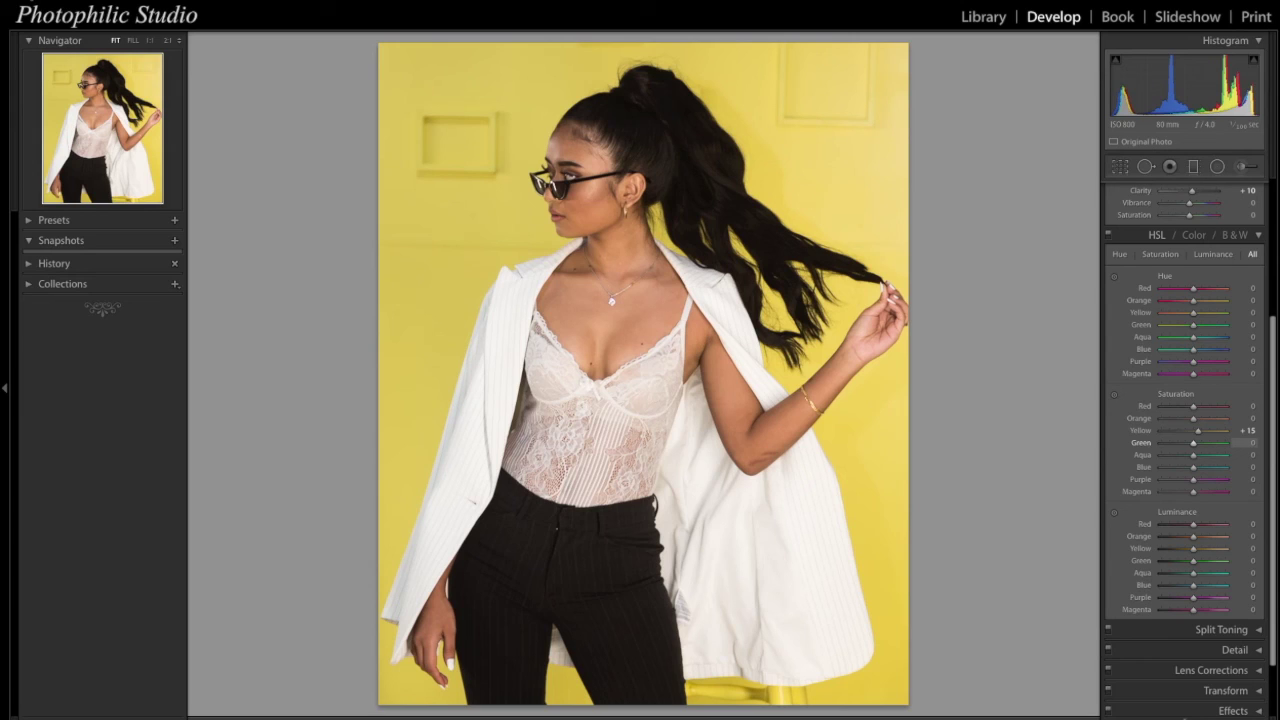
left_click_drag(1201, 437, 1152, 435)
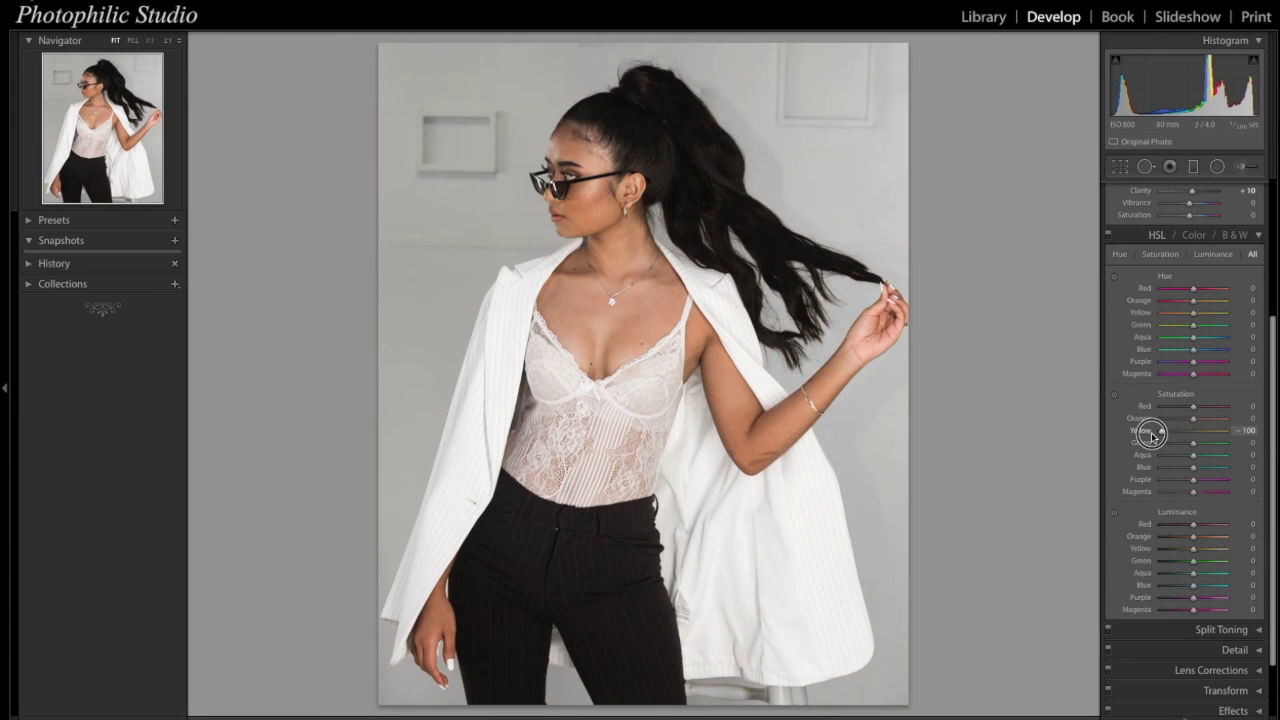
left_click_drag(1152, 436, 1198, 434)
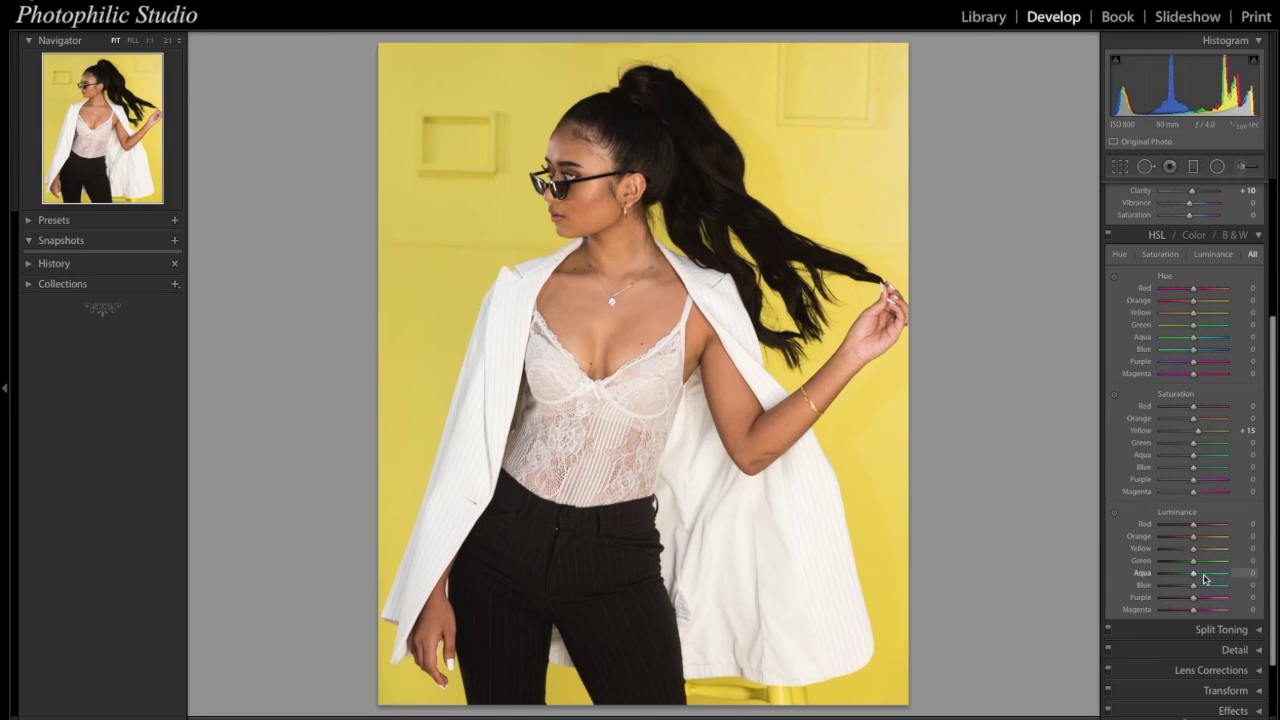
Set the HSL yellow luminance to 15 and raise it in small increments to +25.
left_click(1250, 548)
type("15")
key("Return")
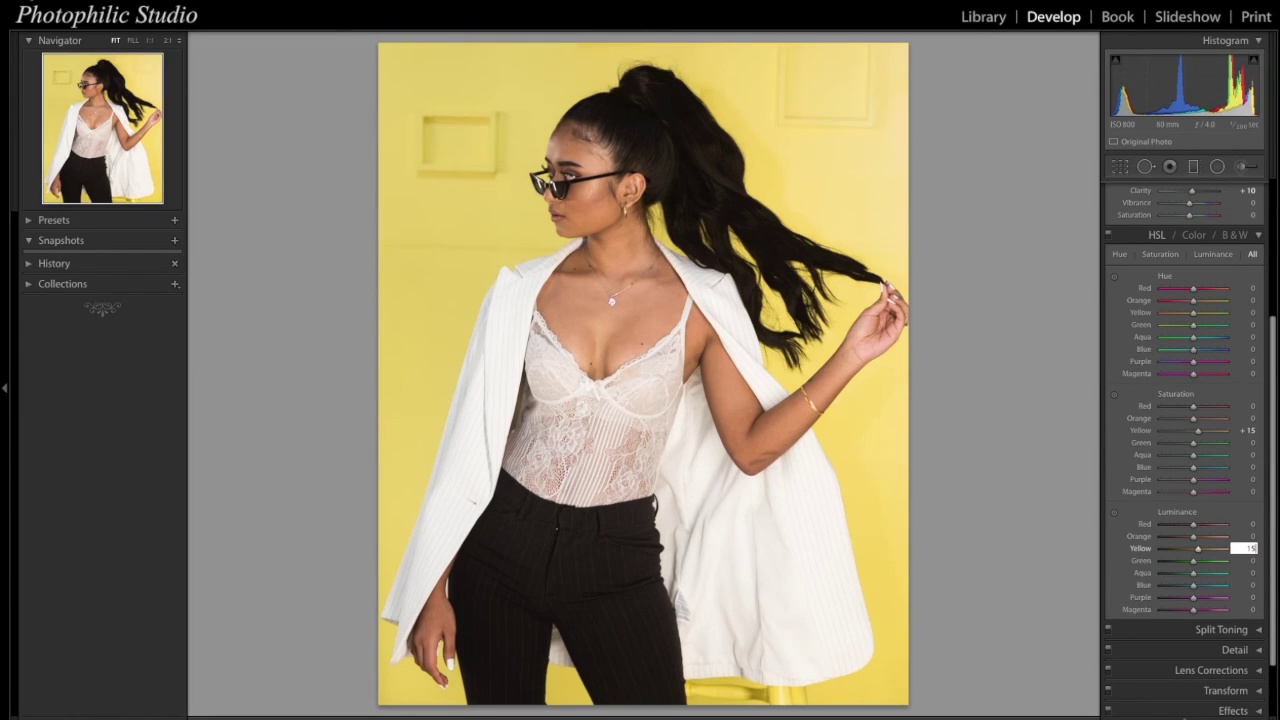
key("Up")
key("Up")
key("Up")
key("Up")
key("Up")
key("Up")
key("Up")
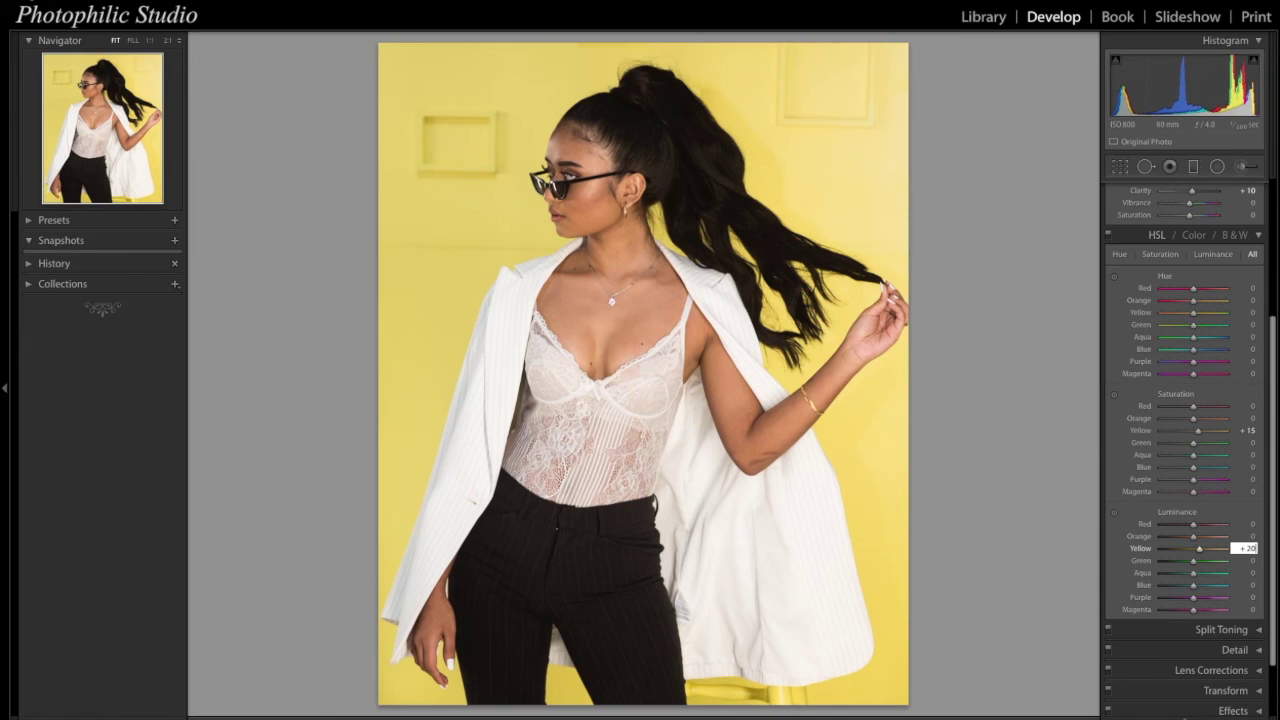
key("Up")
key("Up")
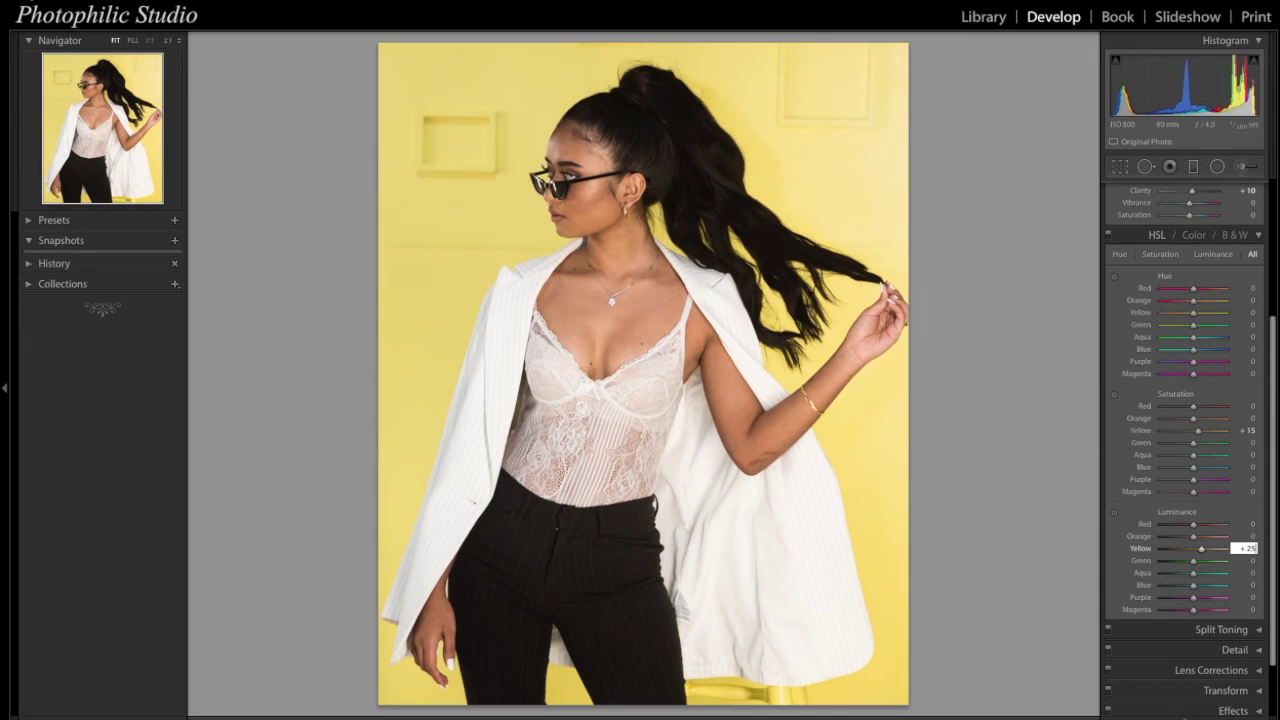
key("Return")
left_click(1258, 236)
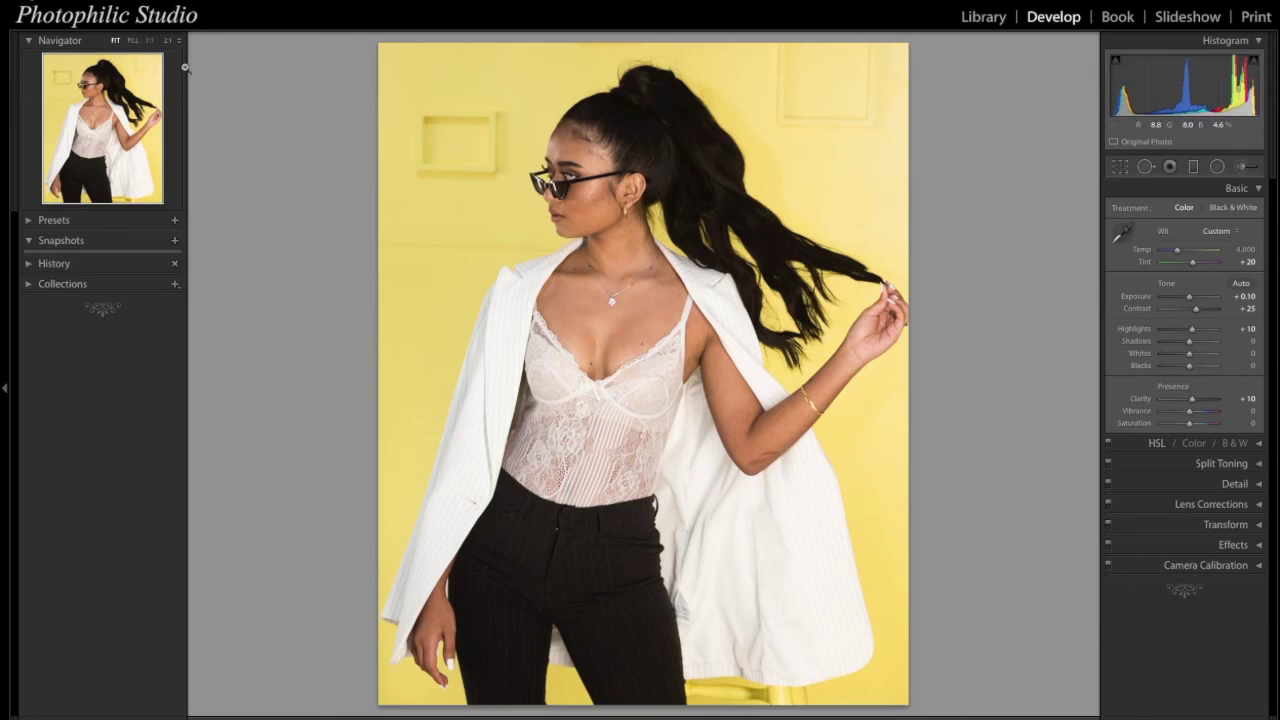
Inspect the portrait at Fill magnification from the trousers up to the face and hair, and return to the full view.
left_click(131, 41)
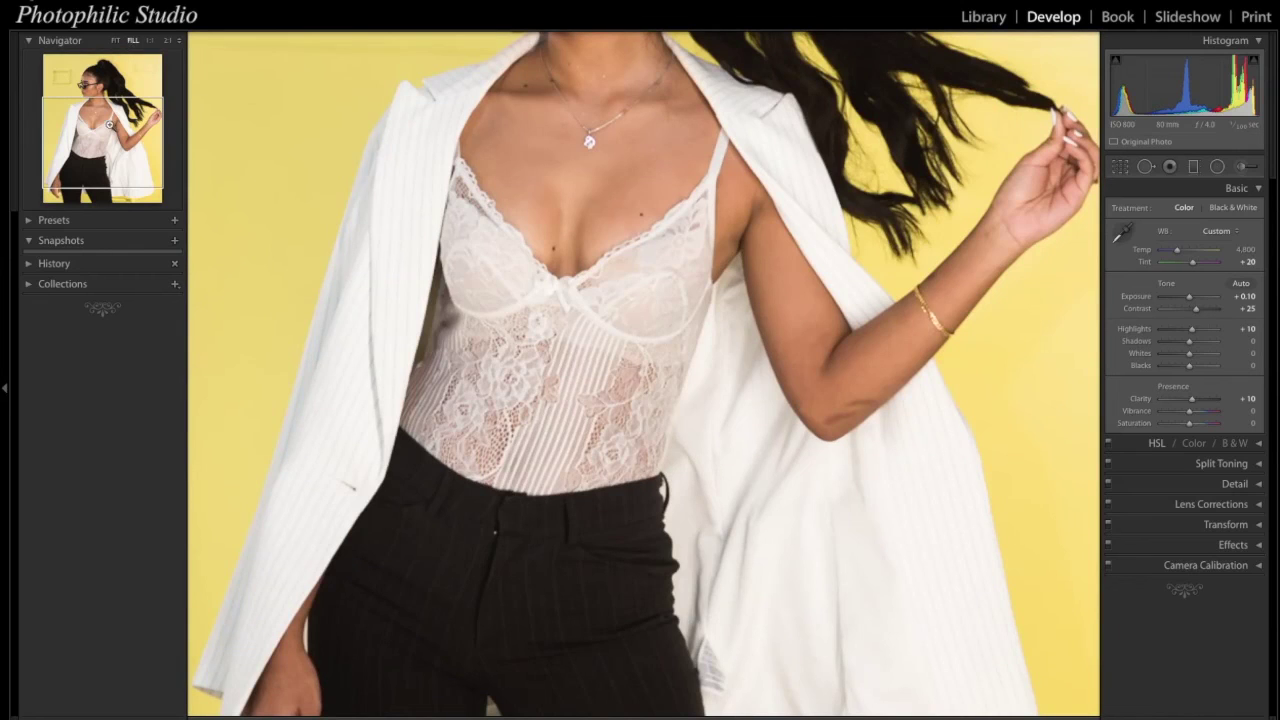
left_click_drag(106, 140, 100, 163)
left_click(132, 41)
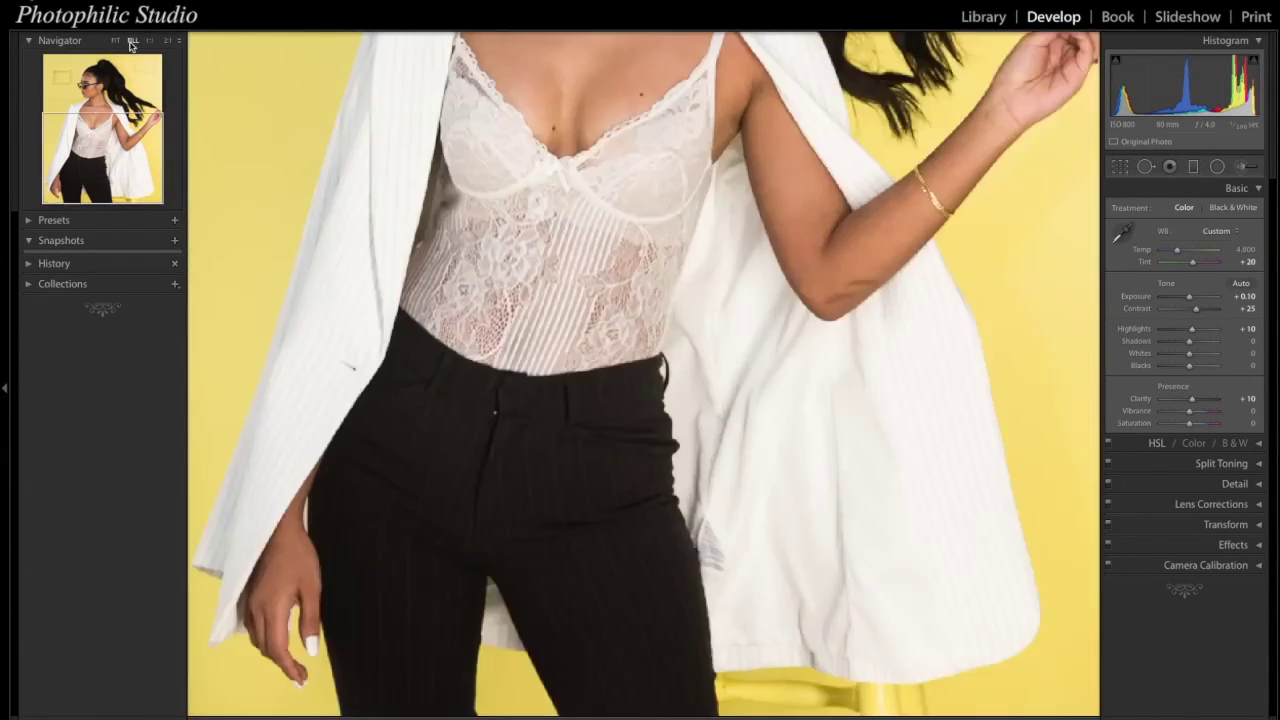
left_click_drag(651, 253, 647, 438)
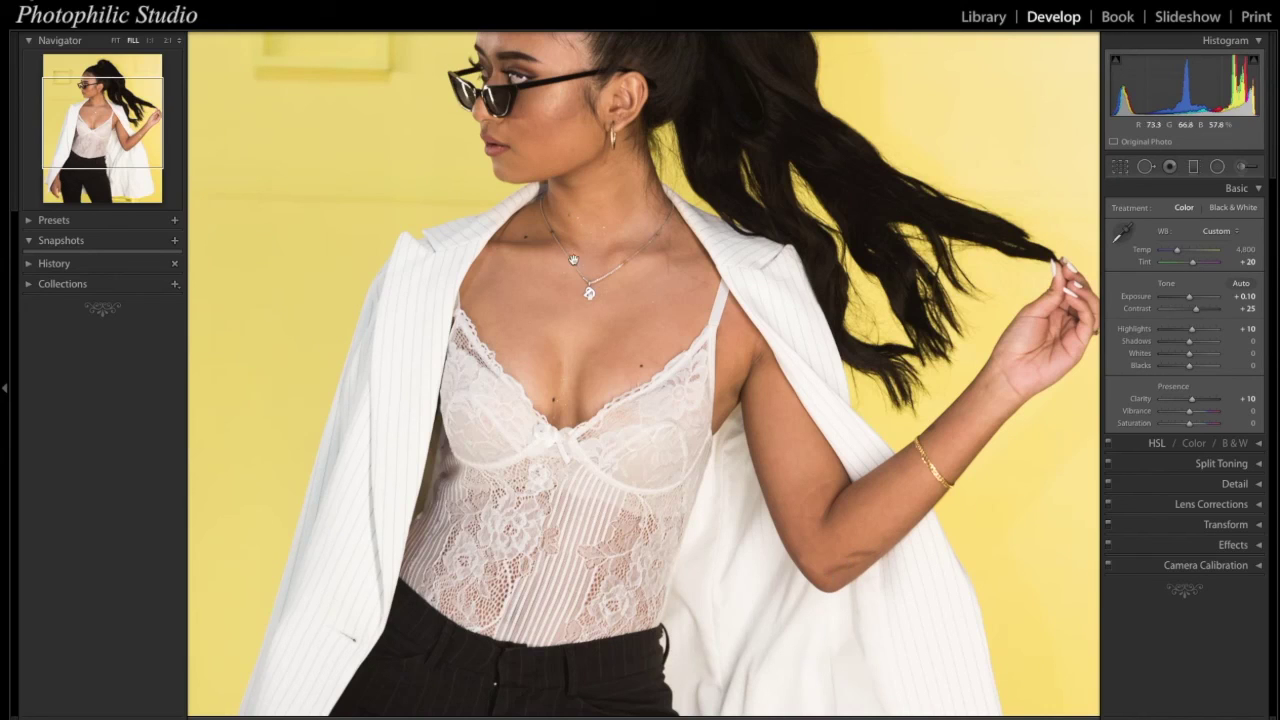
scroll(565, 229, "up", 4)
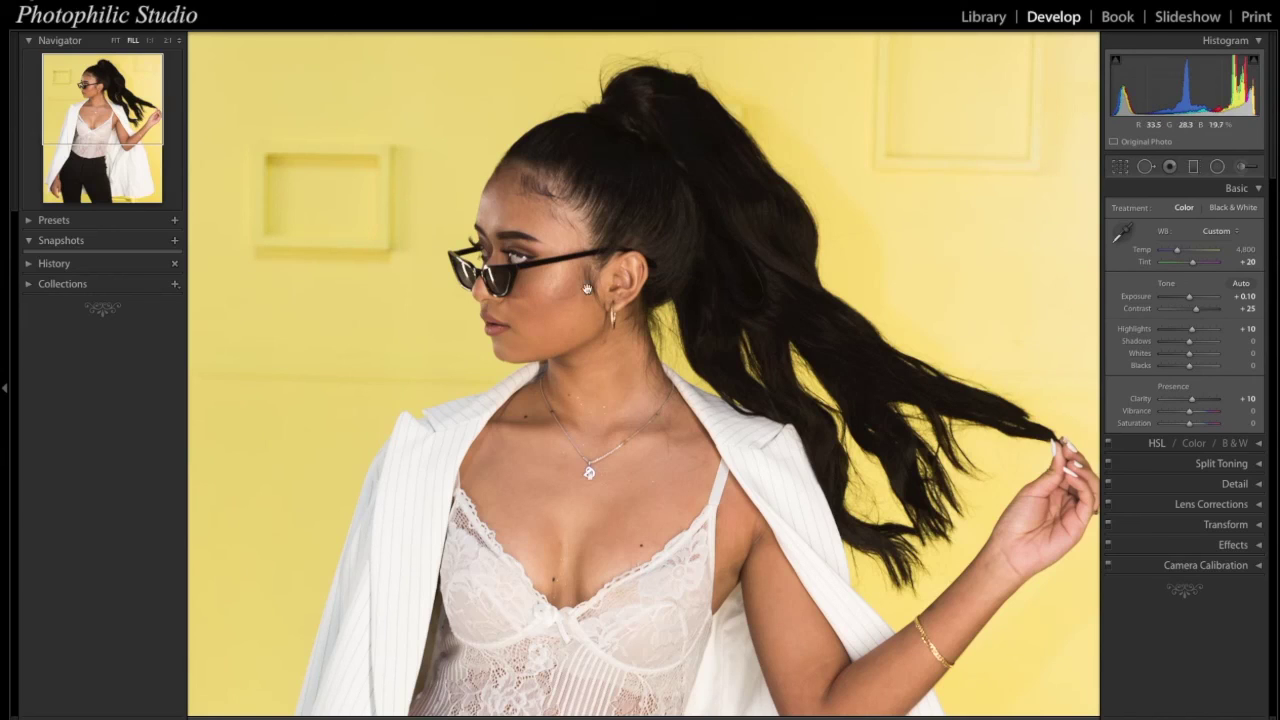
left_click(569, 316)
left_click(575, 306)
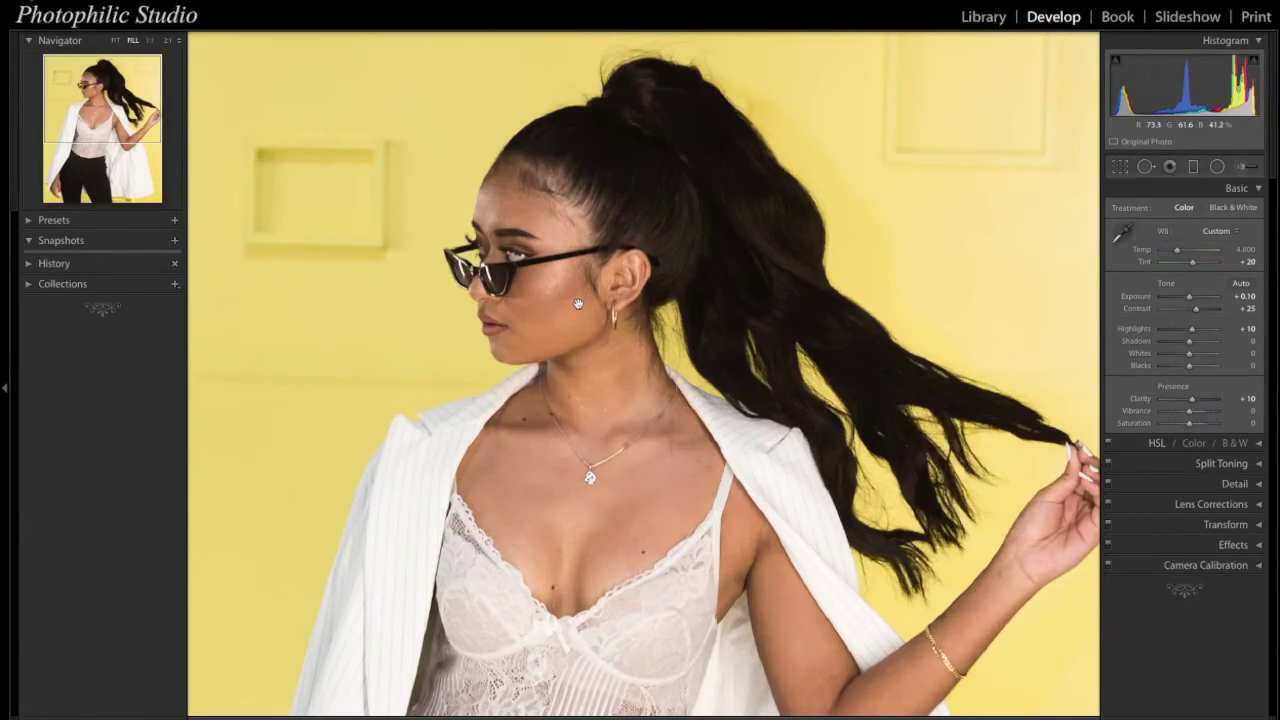
left_click(115, 41)
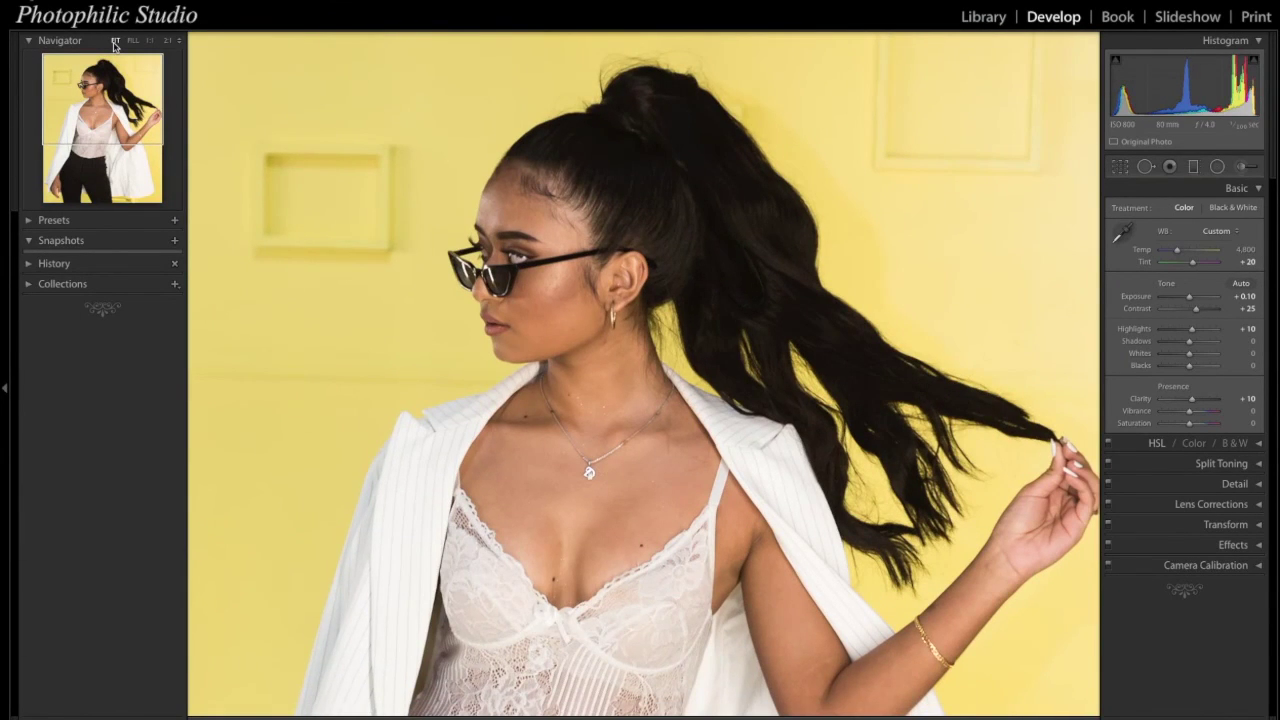
left_click(115, 41)
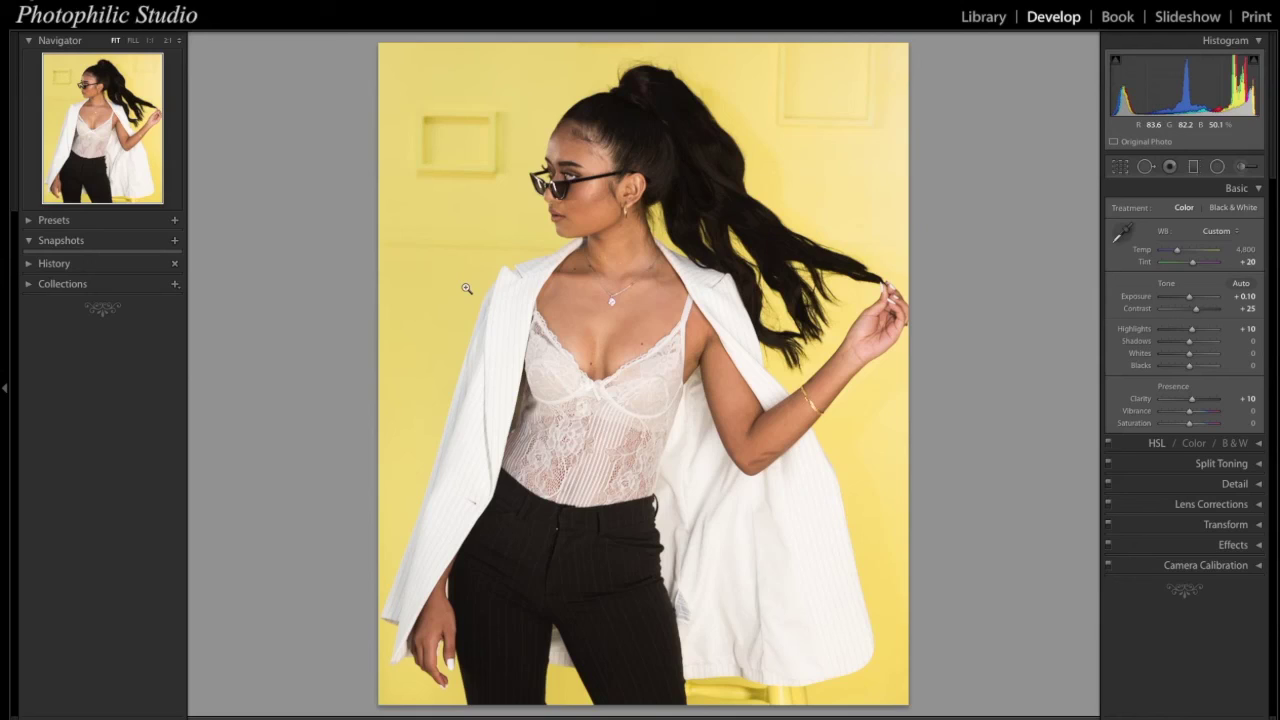
Heal the small mole on the chest above the lace edge using Spot Removal in Heal mode at brush size 16.
left_click(1143, 170)
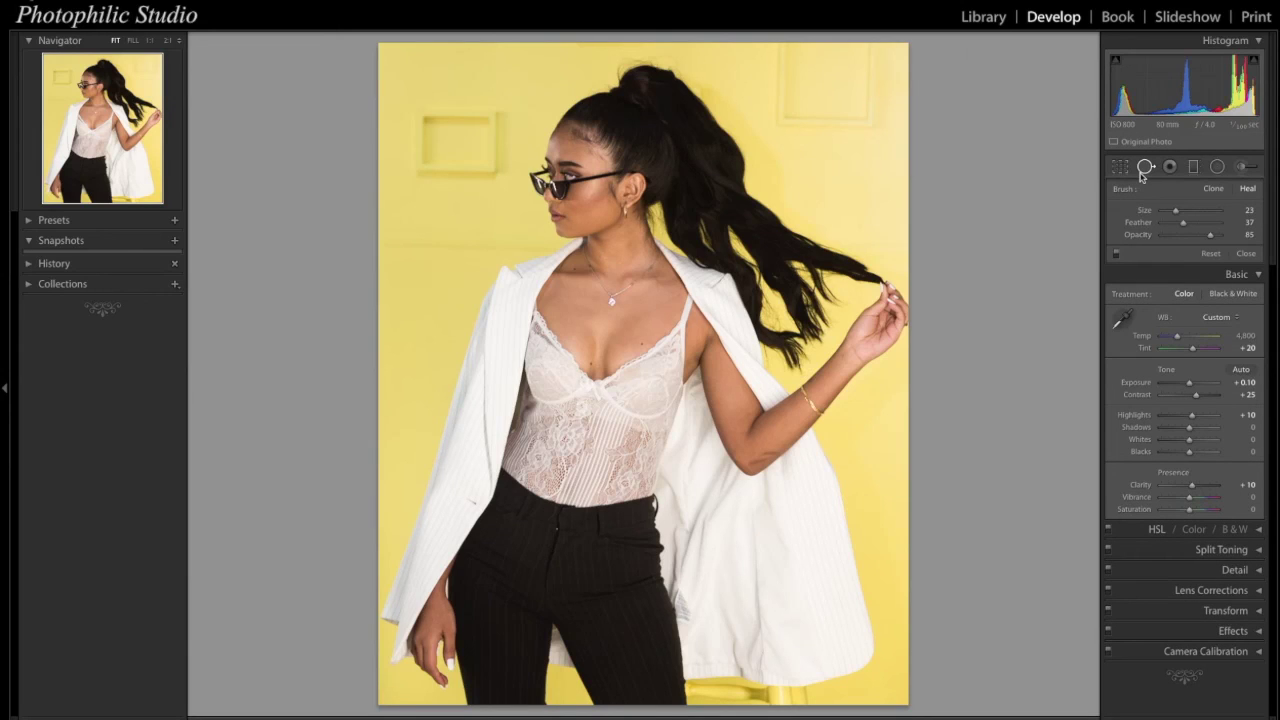
left_click(643, 347)
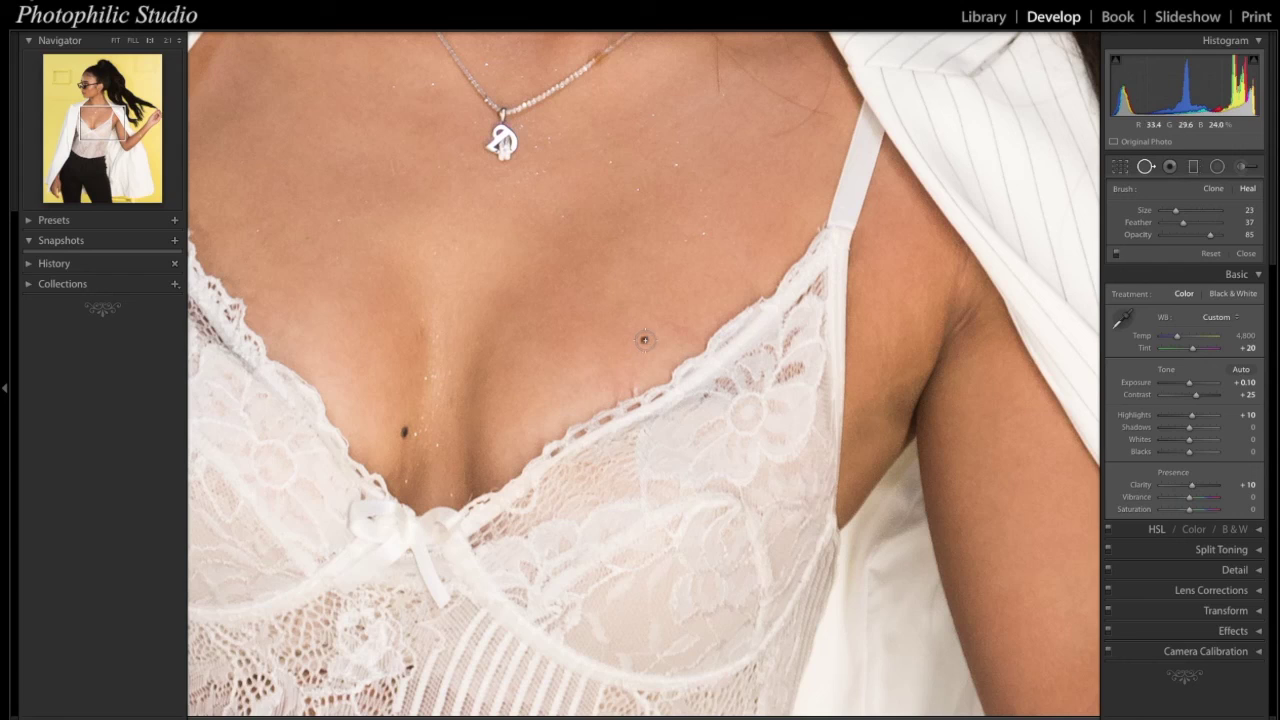
scroll(644, 340, "down", 2)
scroll(644, 340, "up", 3)
scroll(644, 340, "down", 1)
left_click(644, 340)
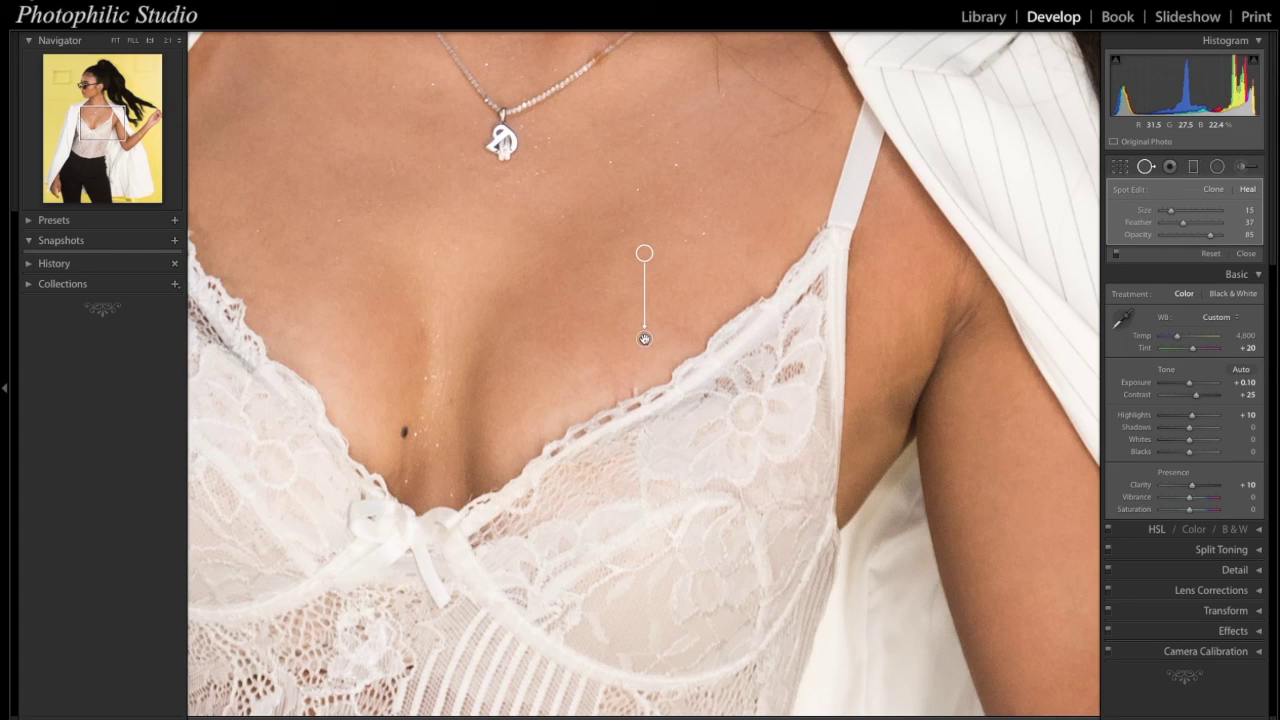
key("Escape")
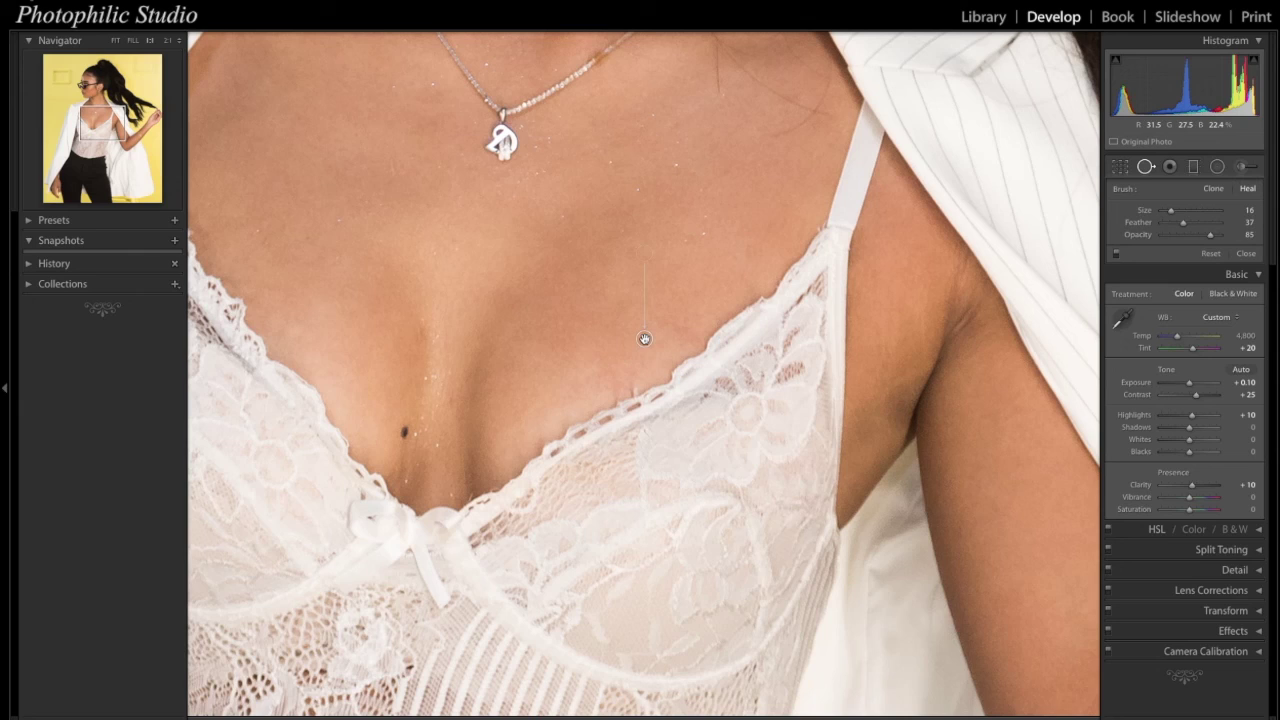
Compare the chest with and without the healed spot, and move its sample source to skin just above and right of it.
key("ctrl+z")
key("ctrl+y")
key("q")
key("q")
left_click(646, 338)
key("q")
key("q")
left_click(642, 339)
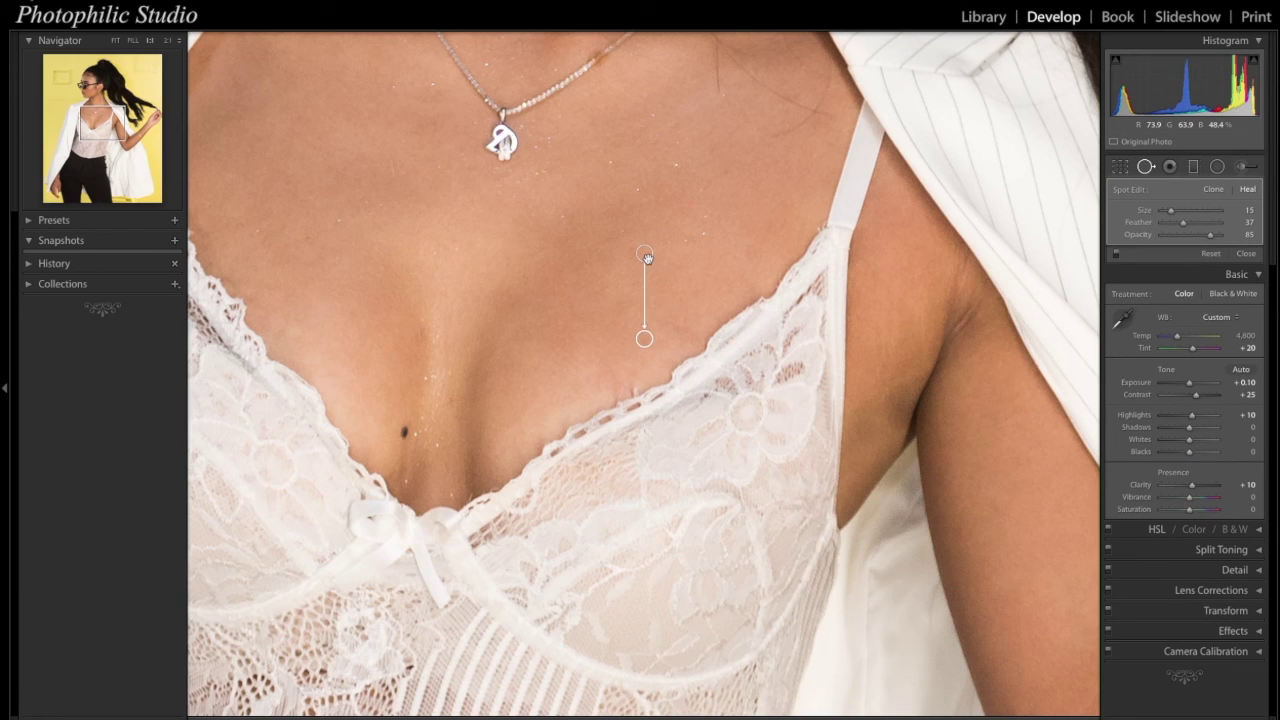
left_click_drag(644, 254, 677, 316)
key("Delete")
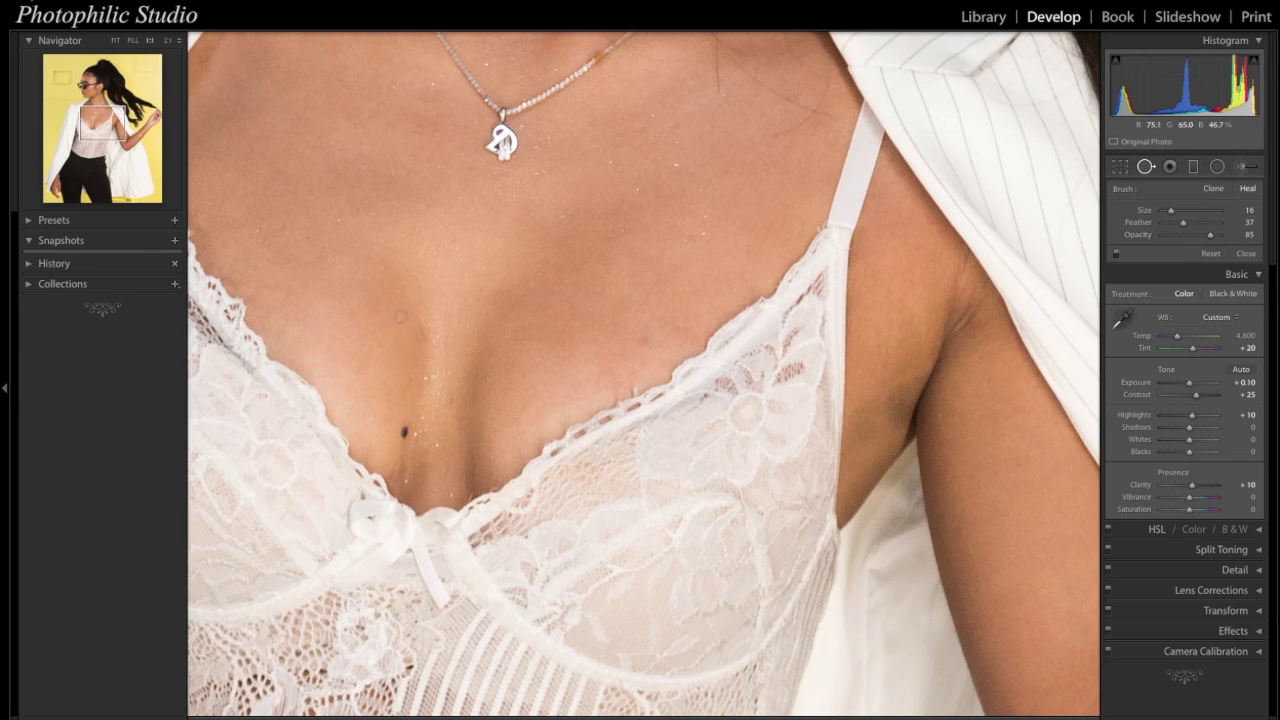
Heal the mole near the lace bow at size 18, and resample the first healed spot from skin just below and left of it.
left_click(404, 431)
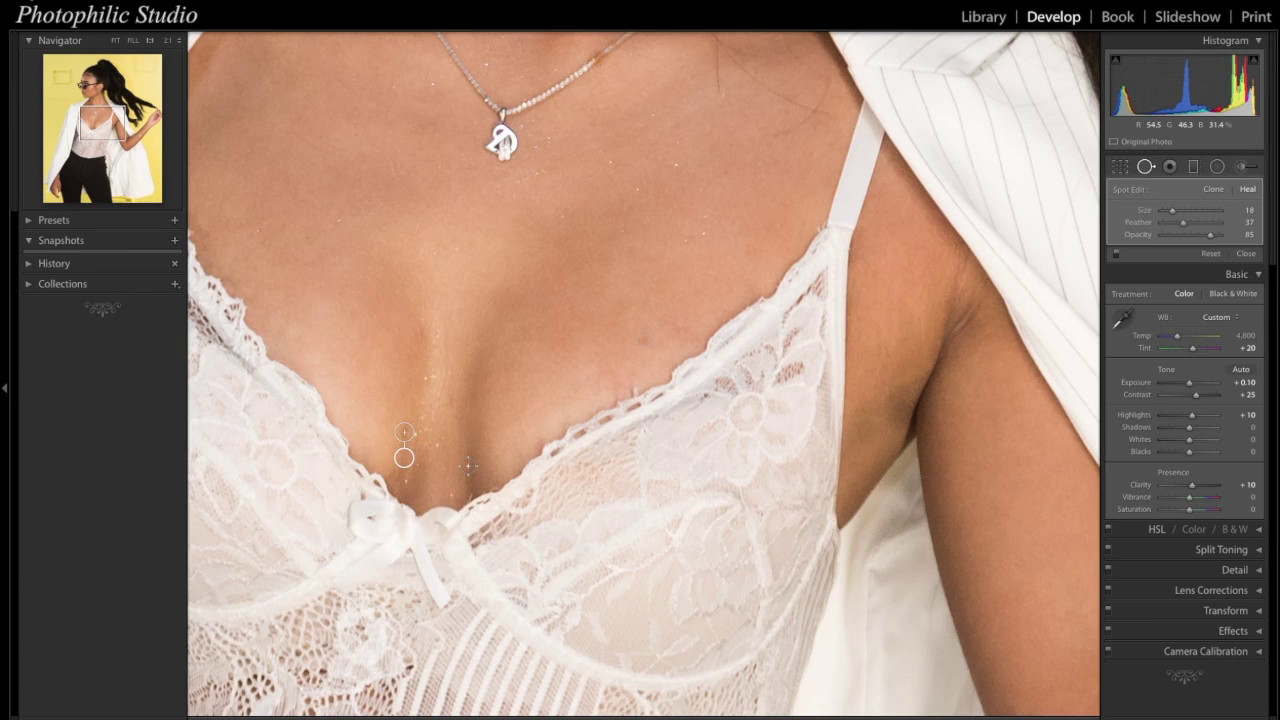
key("Escape")
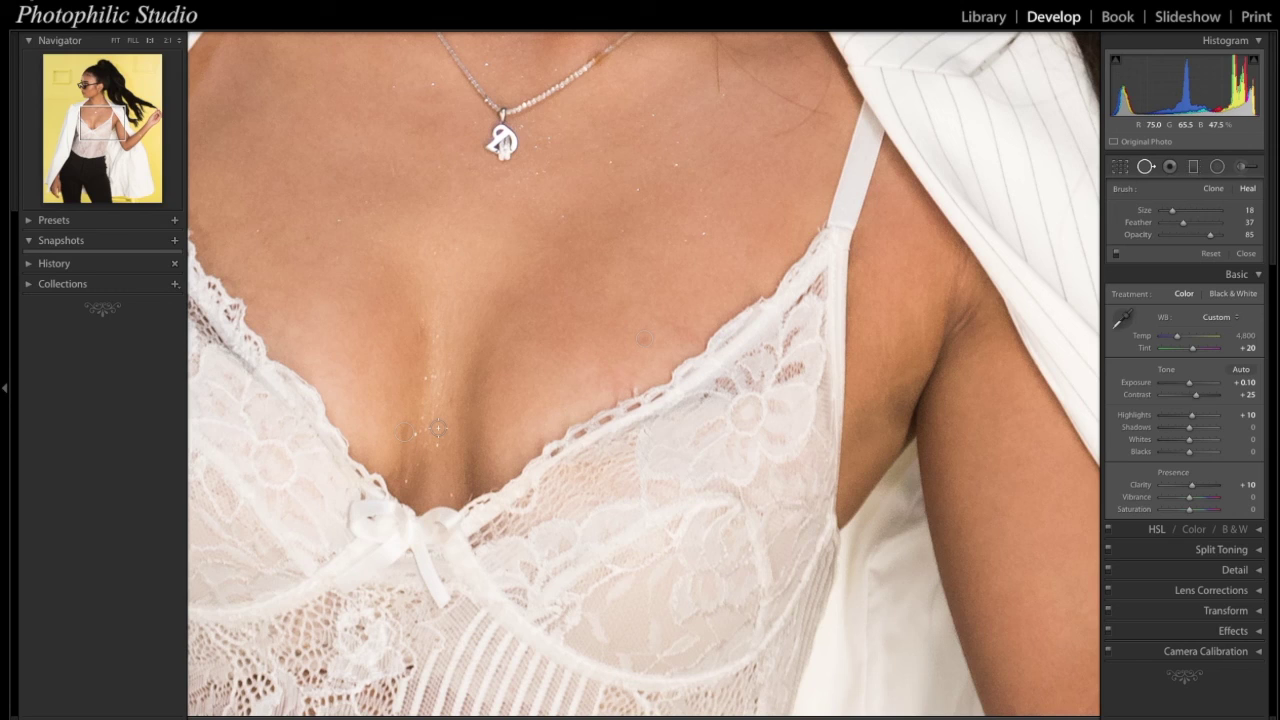
left_click(643, 340)
left_click(643, 340)
mouse_move(677, 317)
left_mouse_down()
mouse_move(600, 343)
mouse_move(621, 358)
left_mouse_up()
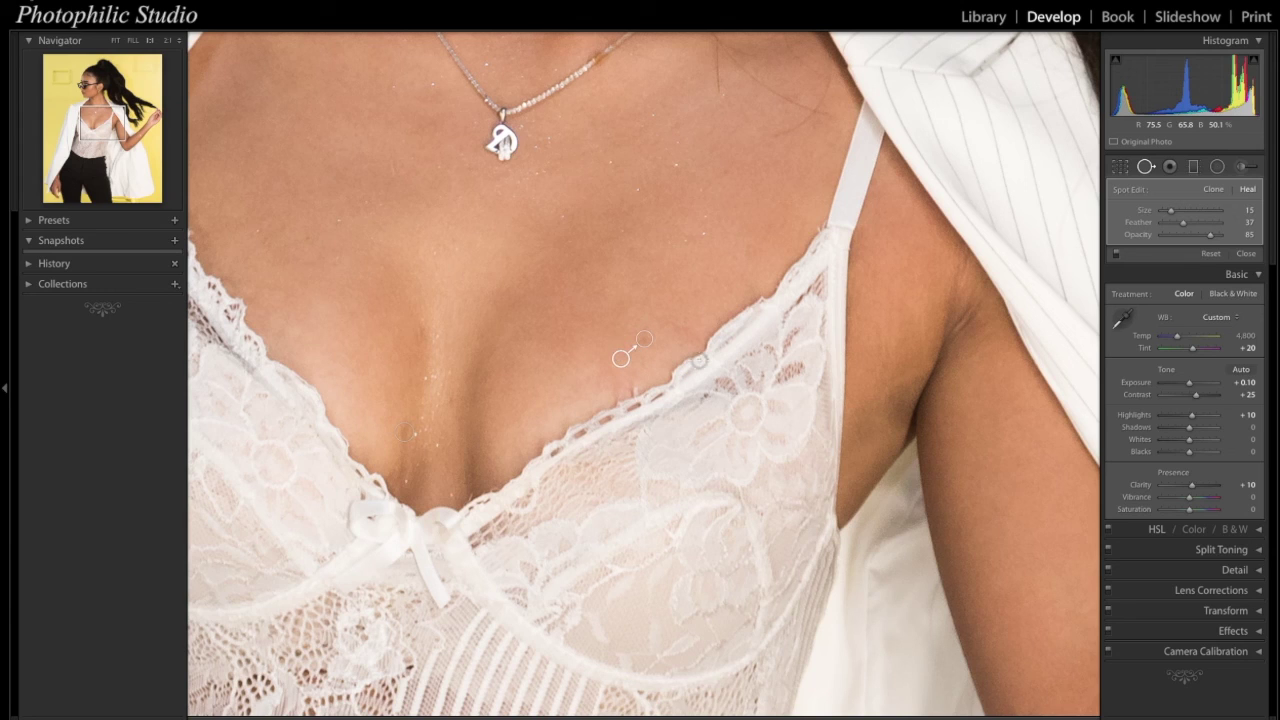
key("]")
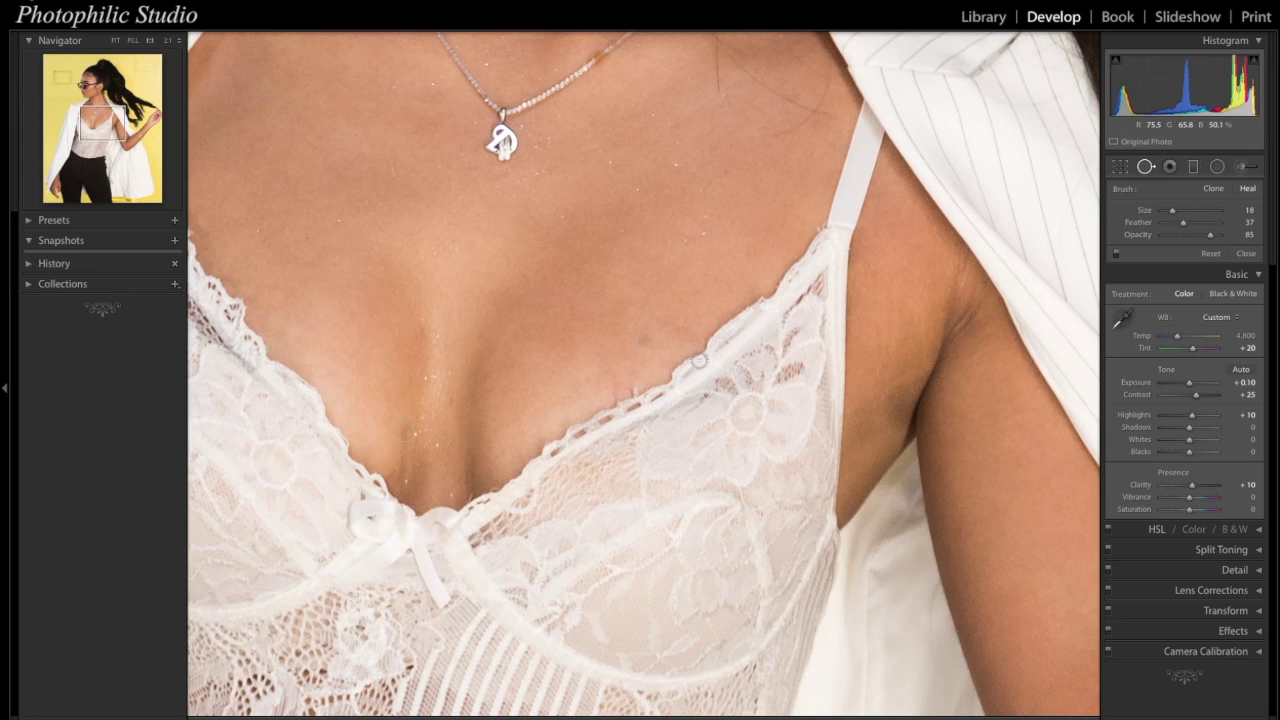
Heal the dark mole between the necklace chain and the jacket collar with the spot brush at size 18.
key("q")
left_click(537, 300)
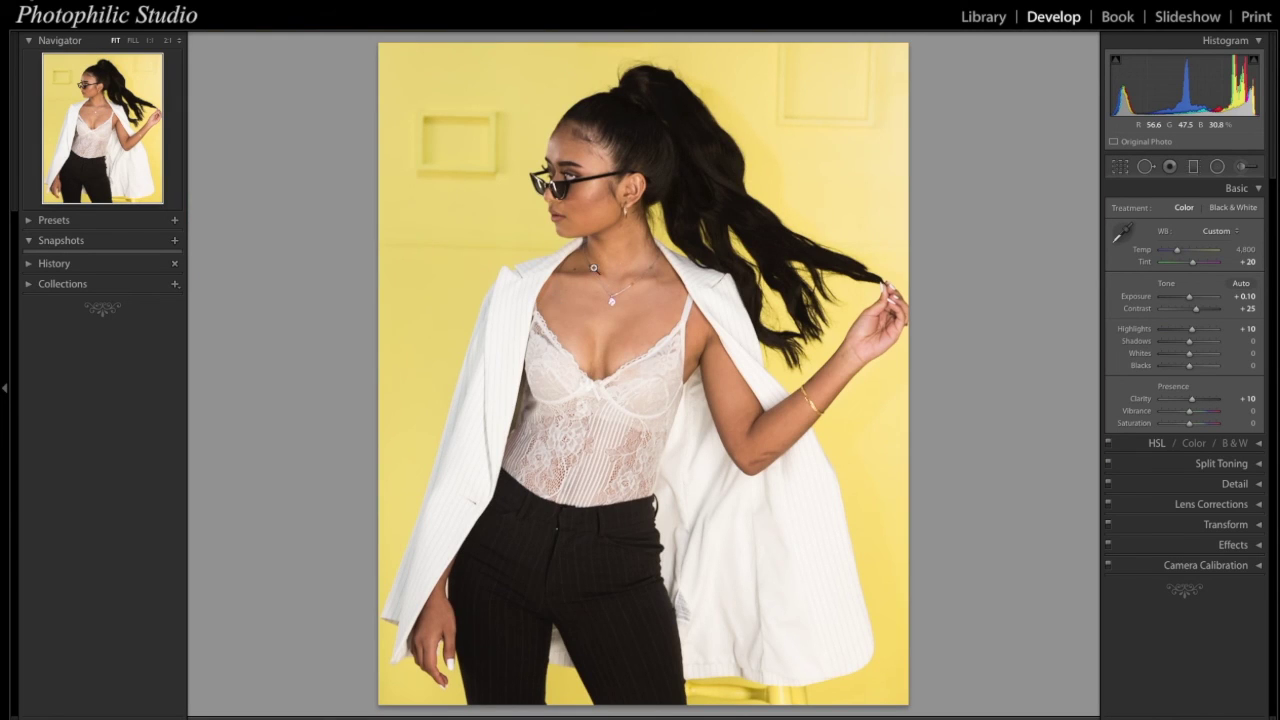
left_click(576, 268)
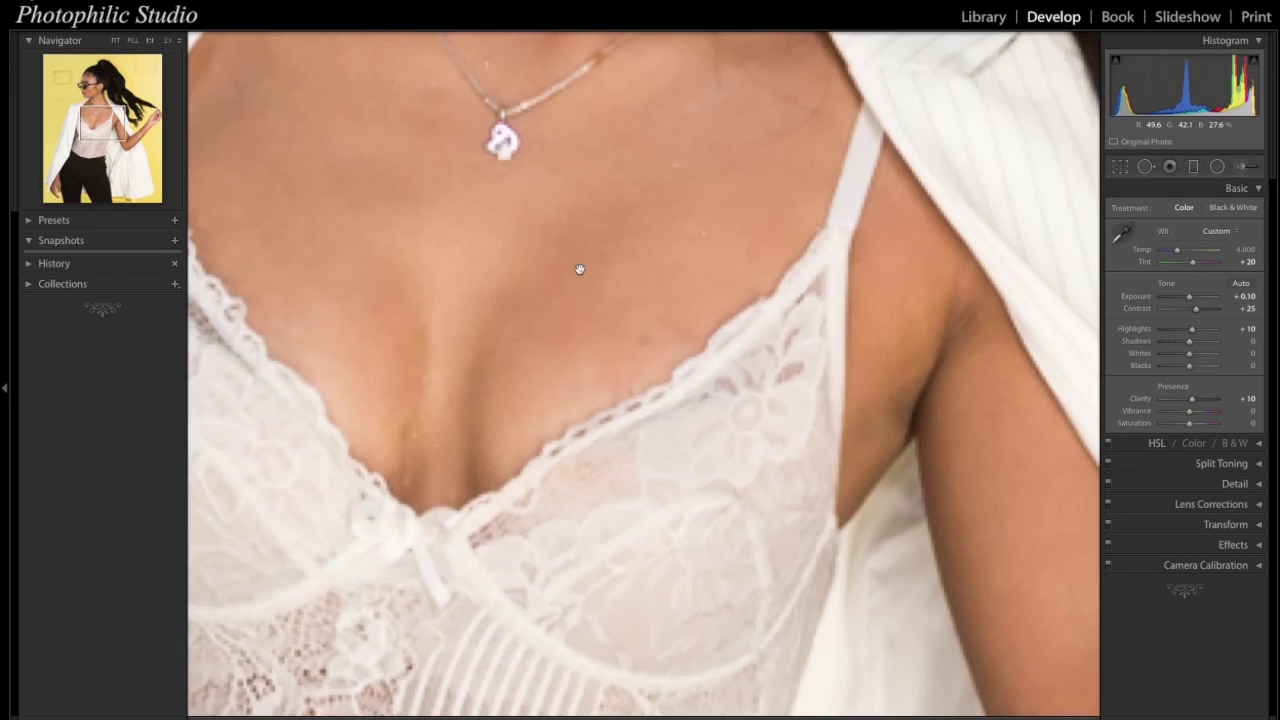
left_click(579, 269)
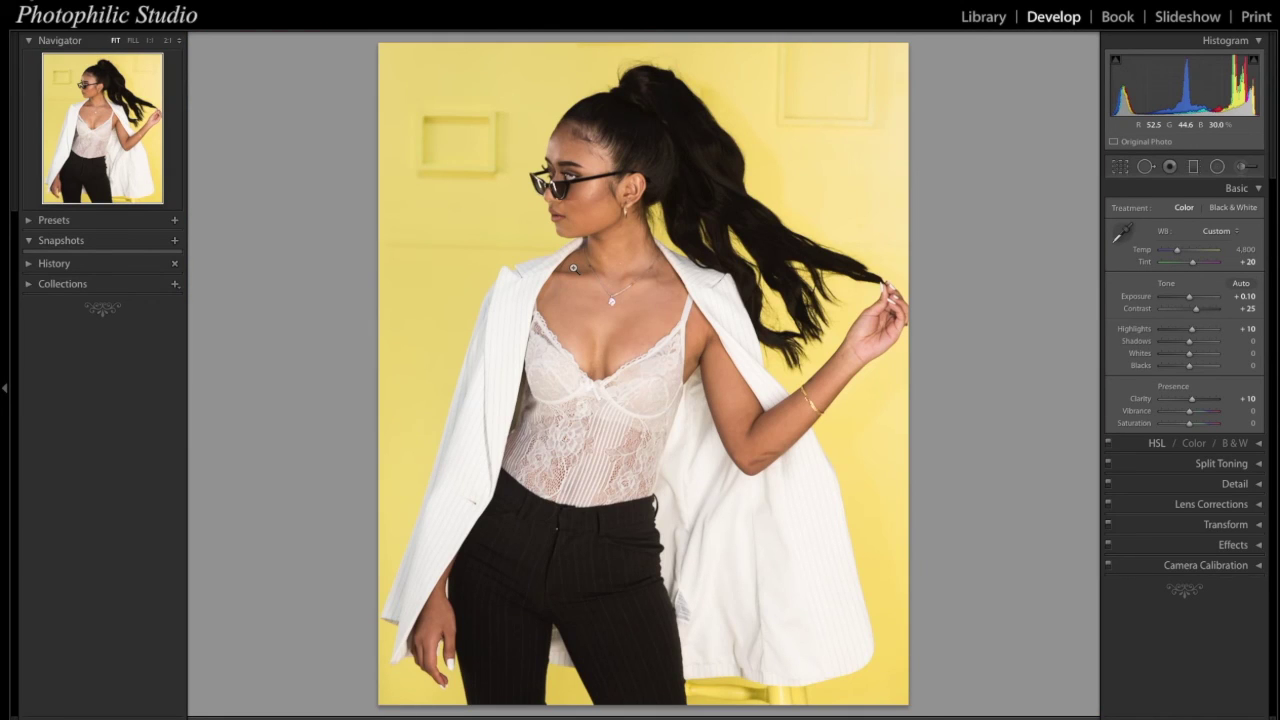
left_click(573, 268)
left_click(573, 268)
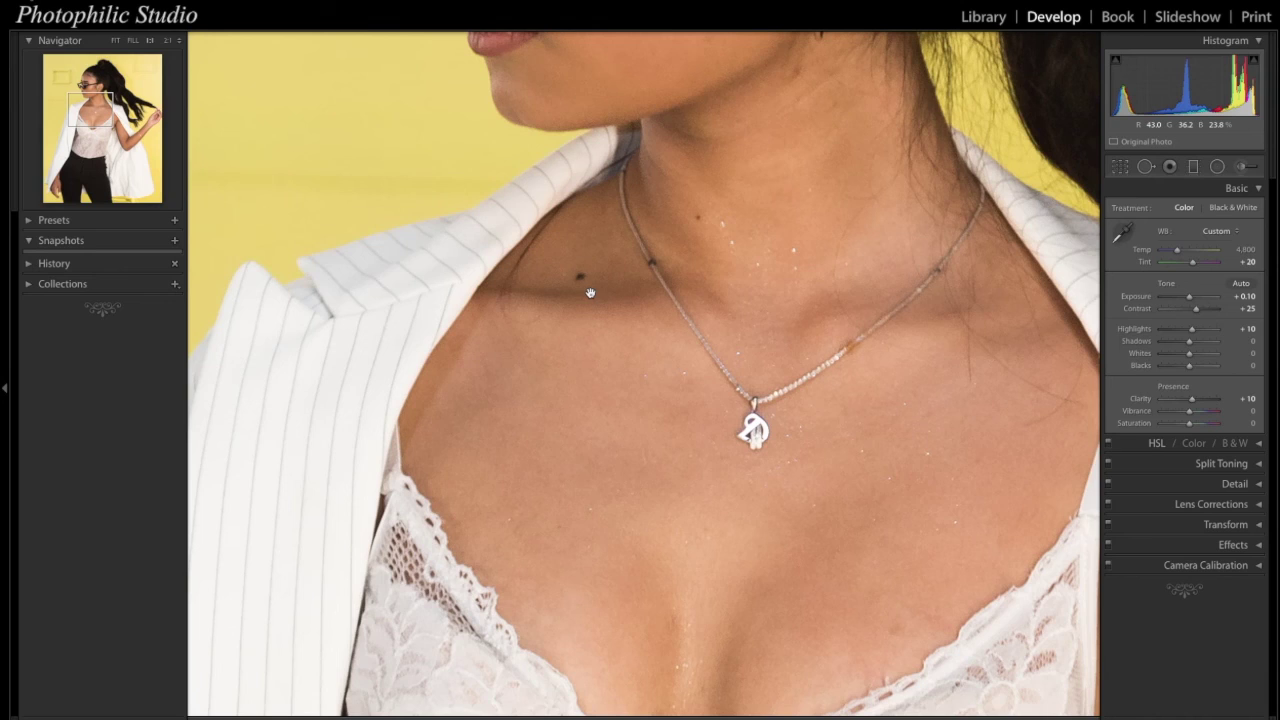
key("q")
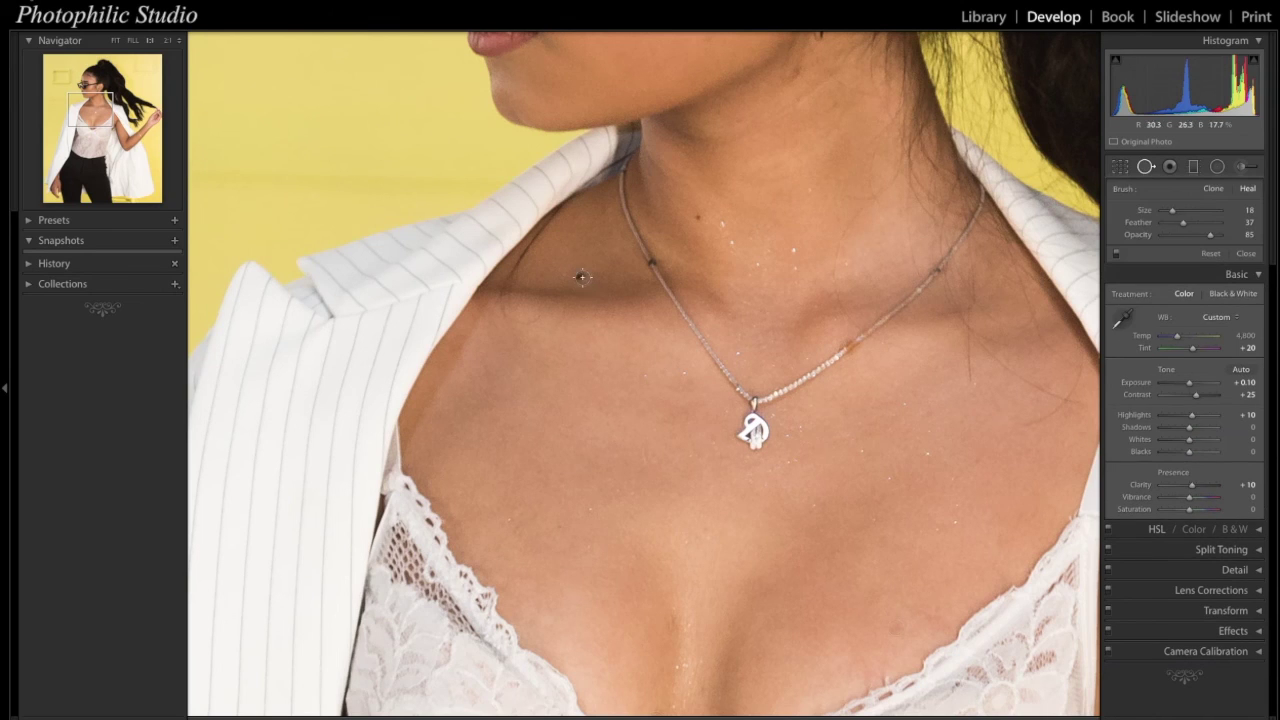
left_click(580, 275)
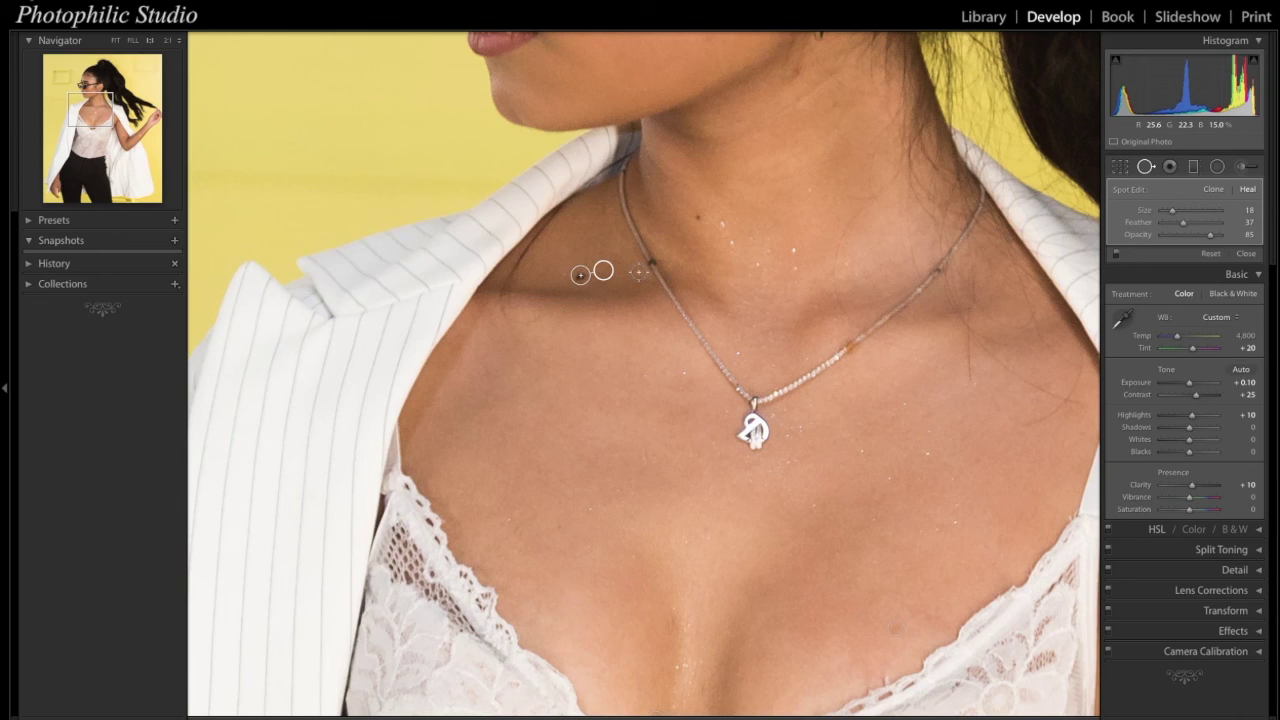
Heal the small mole on the neck above the necklace chain with the spot brush at size 16.
key("ctrl+z")
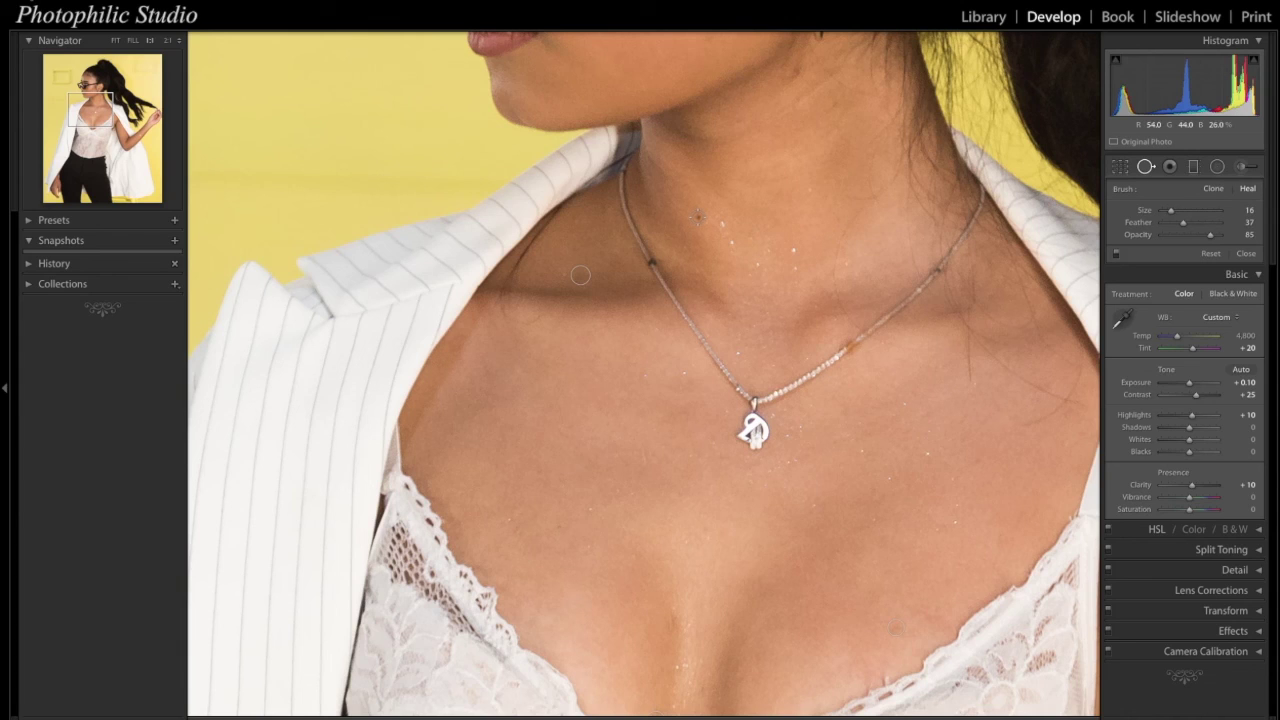
left_click(697, 216)
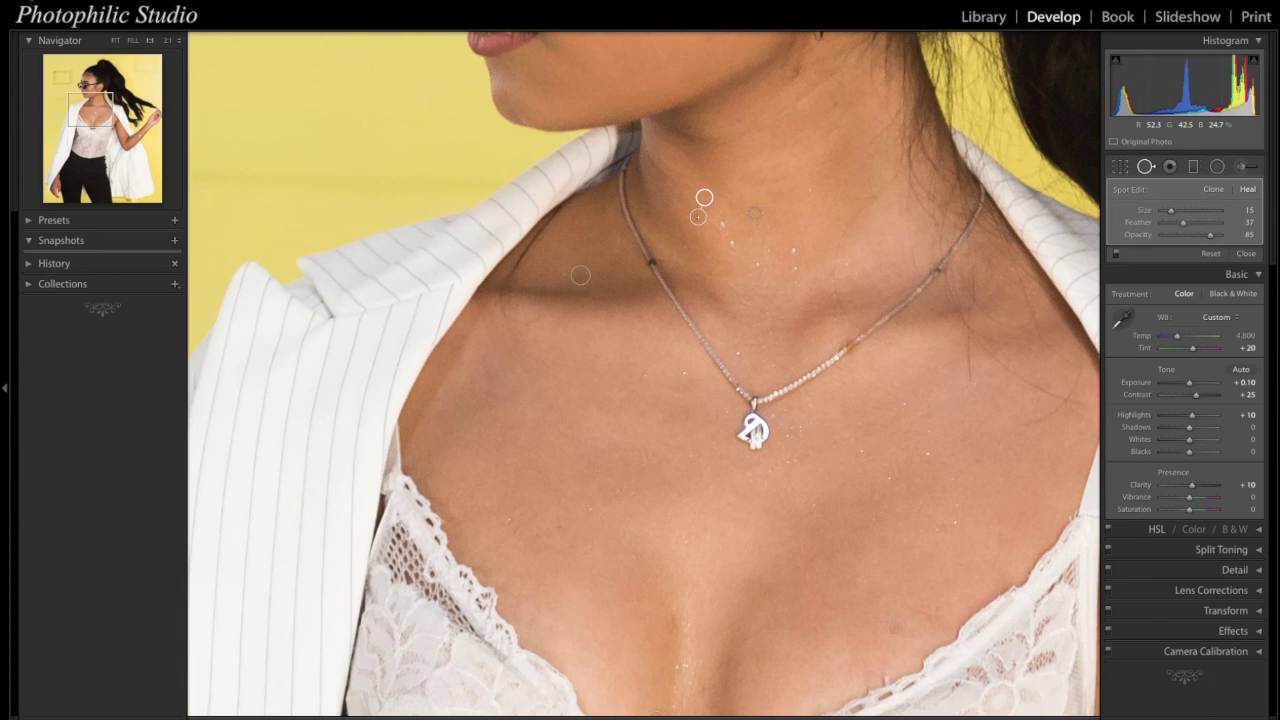
key("Delete")
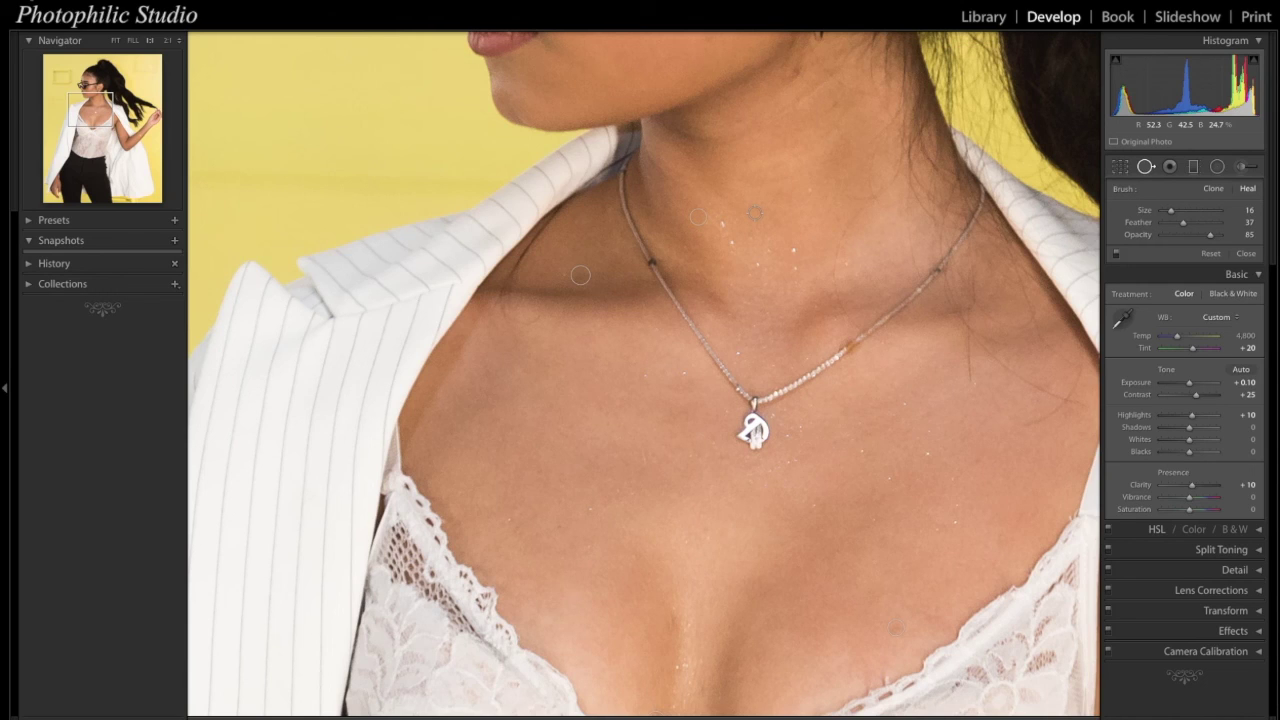
key("q")
Heal the upper skin crease on the raised forearm near the elbow with a spot brush stroke at size 29.
left_click(756, 262)
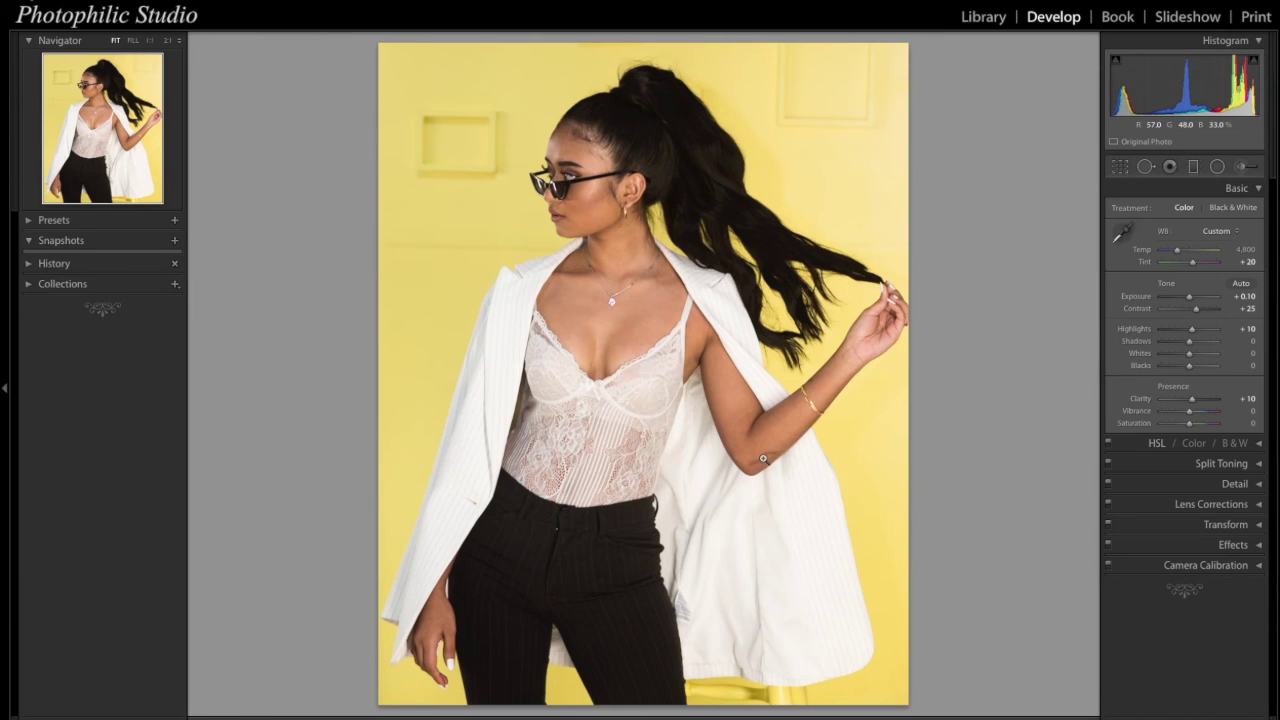
left_click(763, 458)
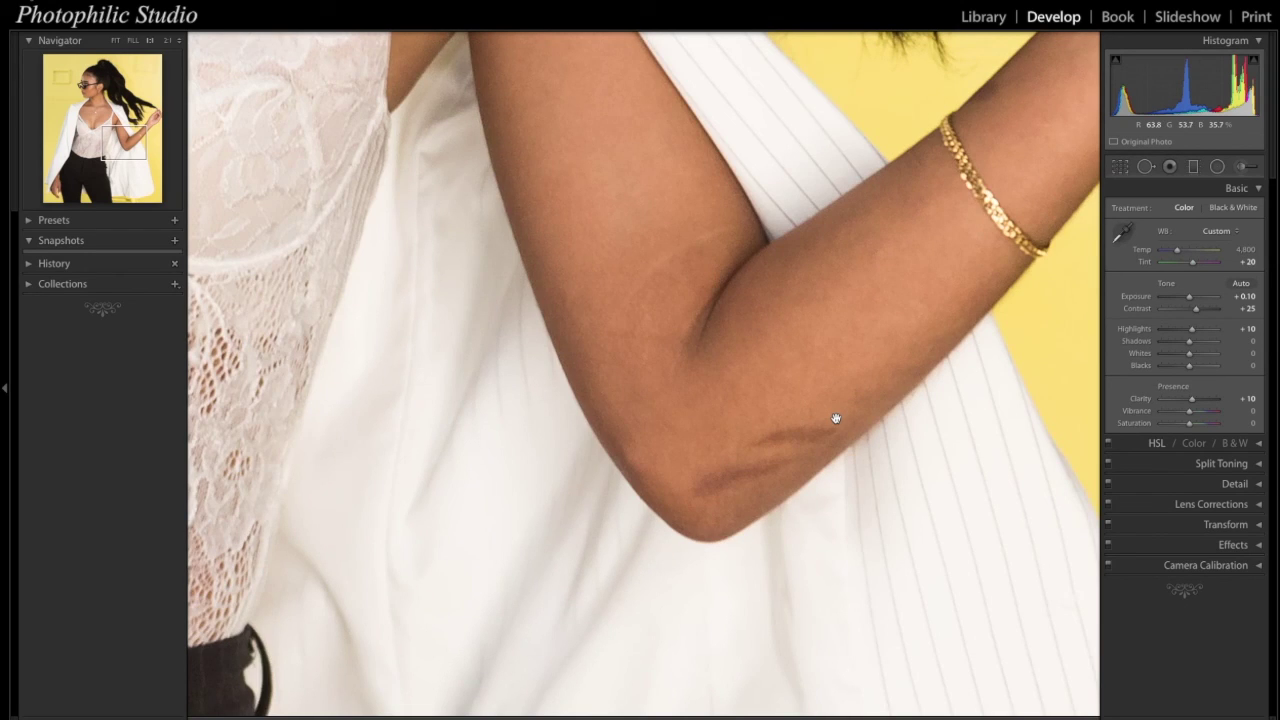
key("q")
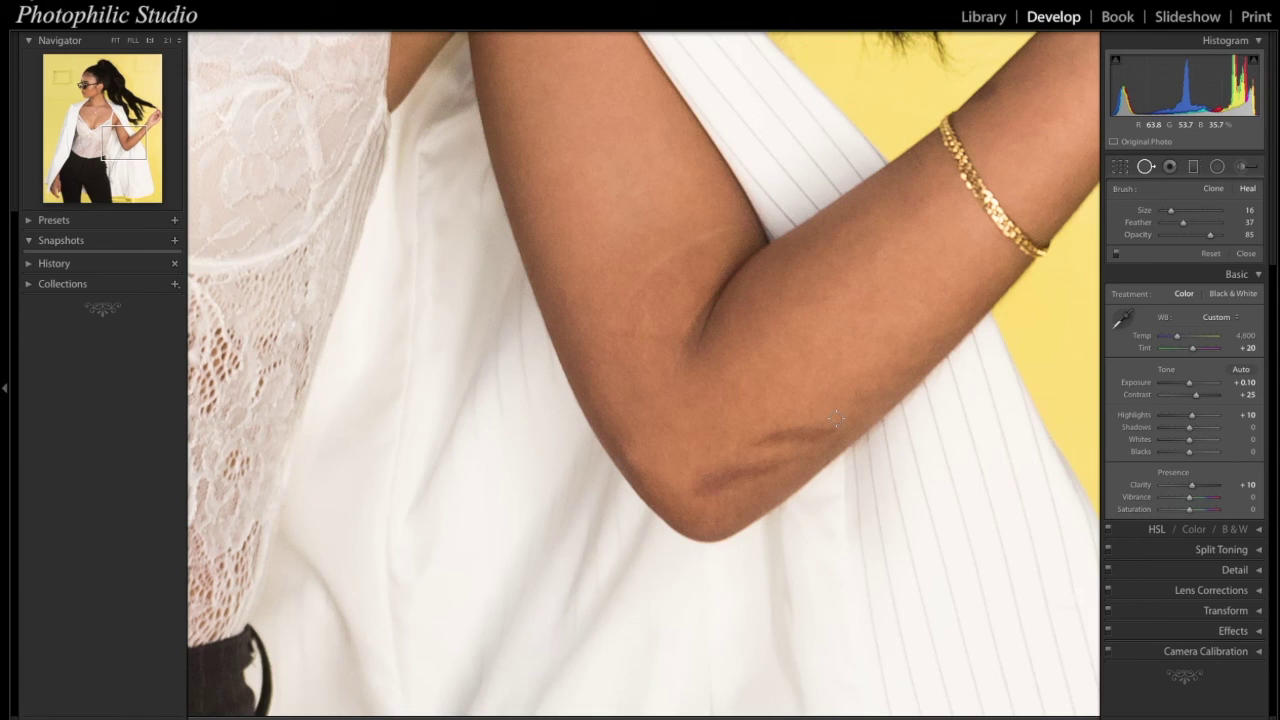
scroll(827, 433, "up", 2)
left_click_drag(837, 431, 755, 439)
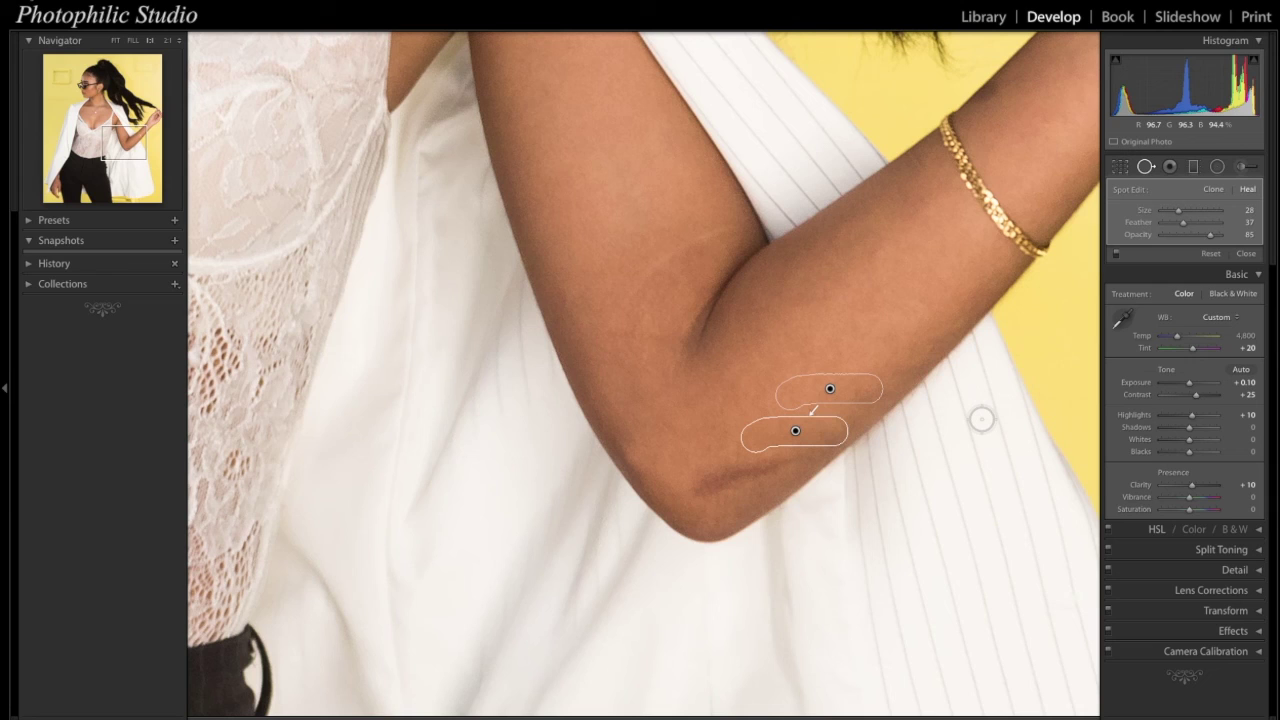
key("Escape")
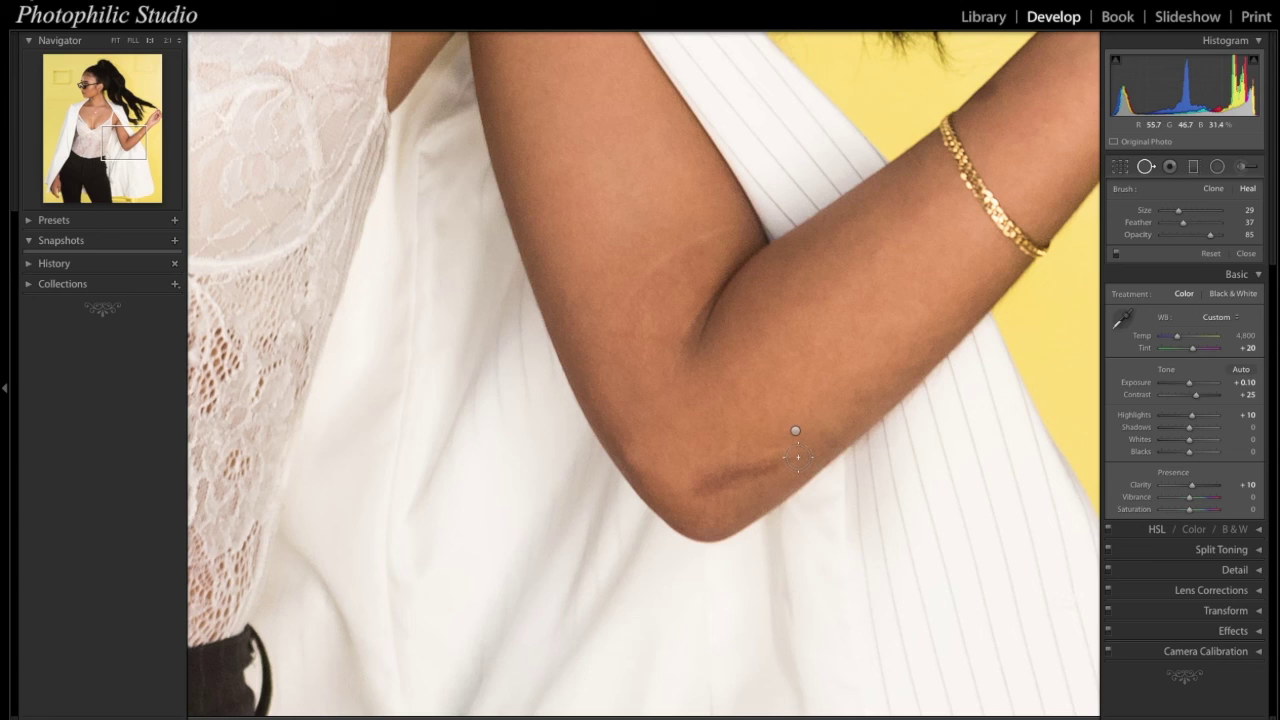
Heal the lower elbow crease with a spot brush stroke at size 23, and set that spot's opacity to 100.
left_click_drag(802, 456, 697, 489)
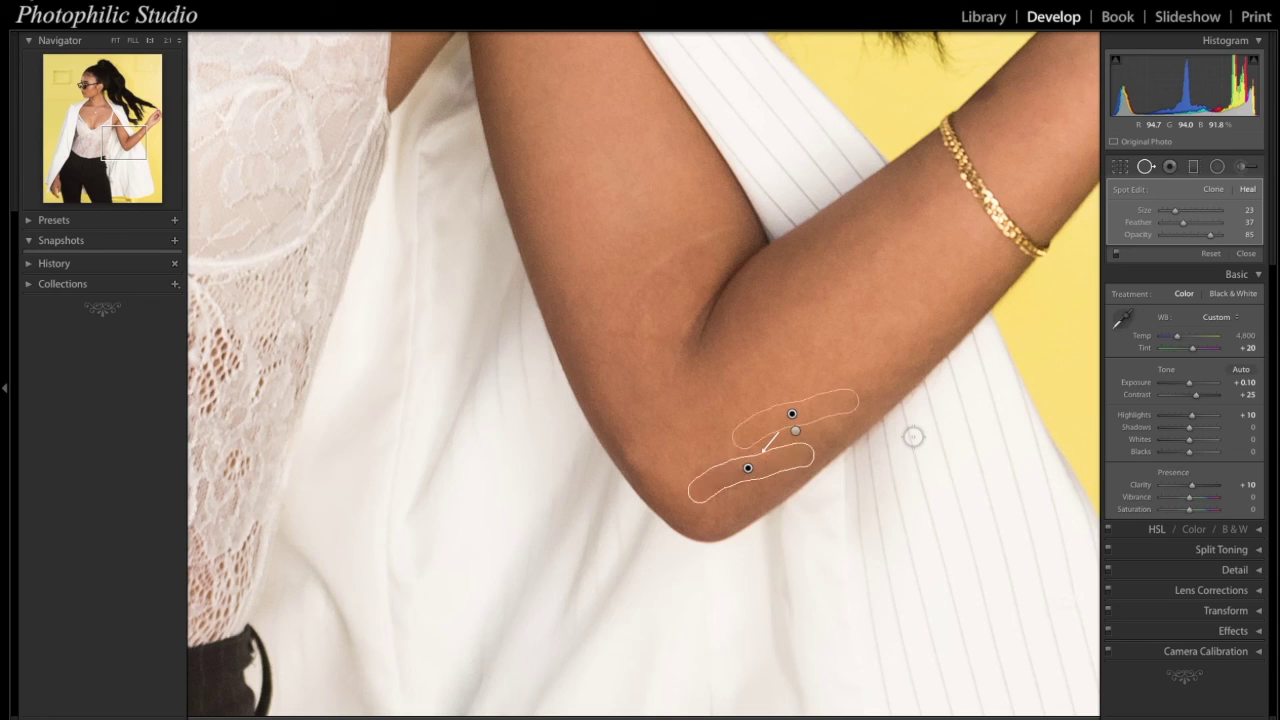
key("Escape")
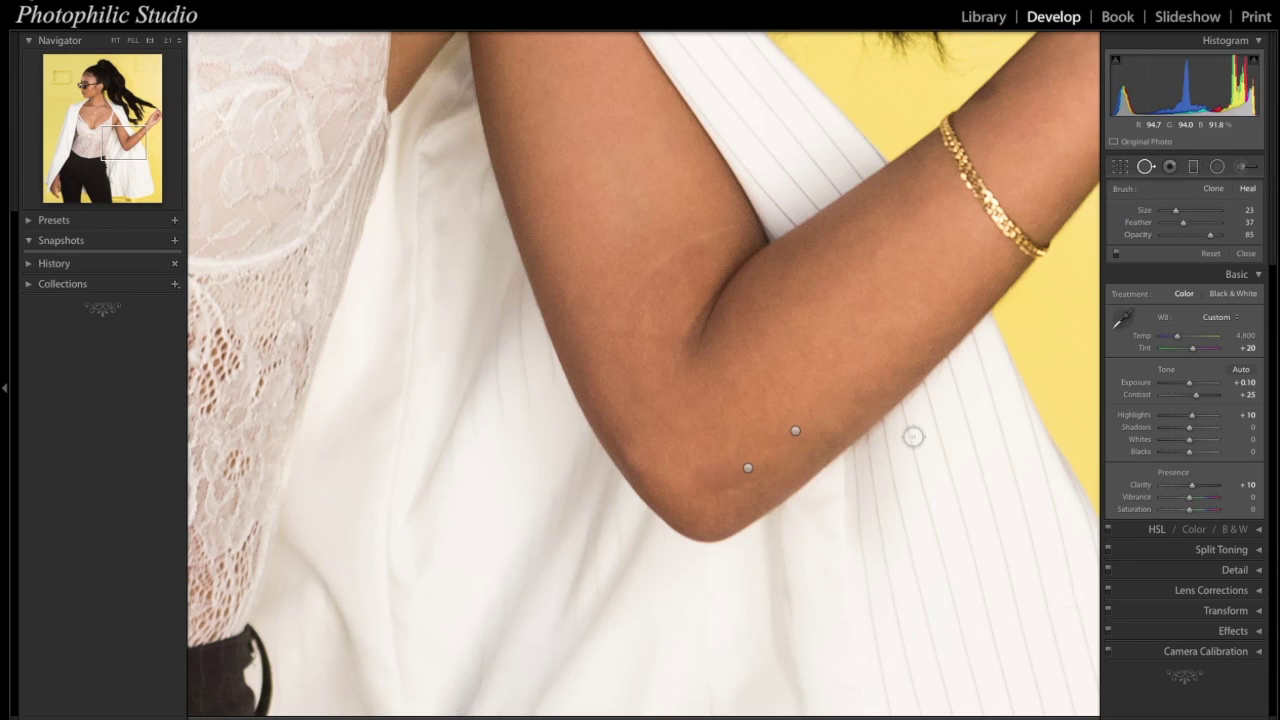
left_click(748, 470)
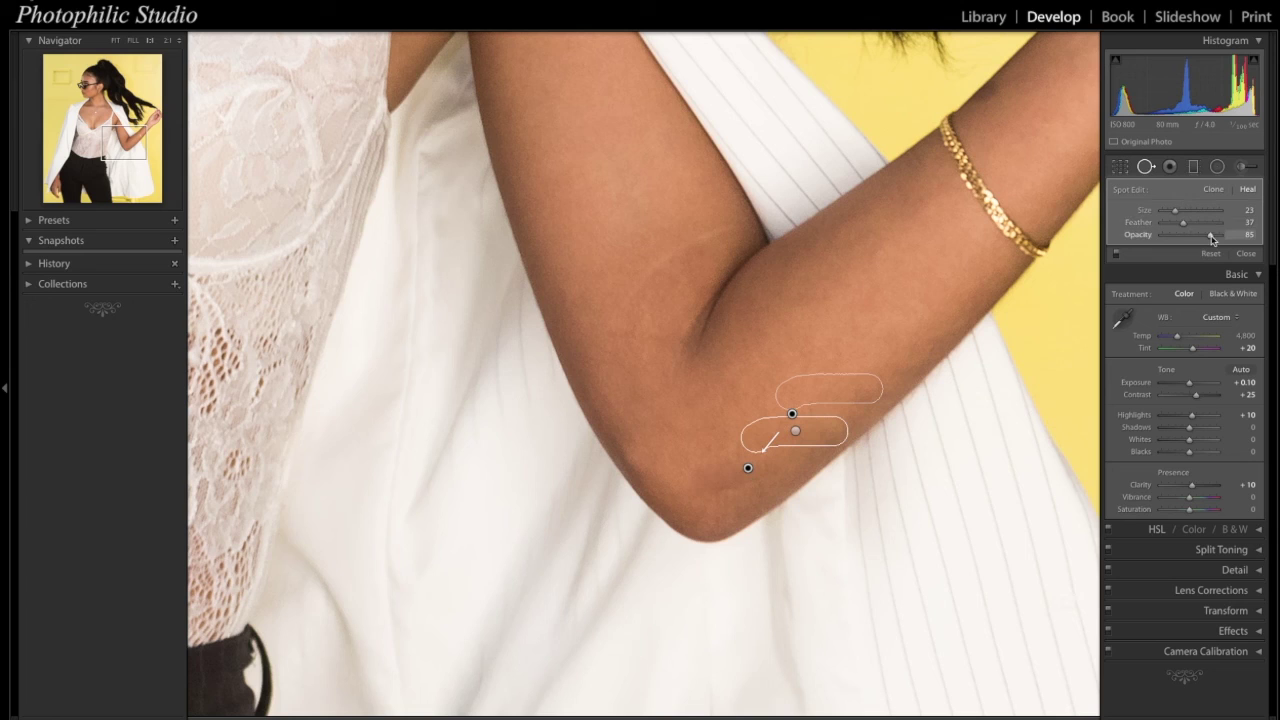
left_click_drag(1212, 238, 1226, 238)
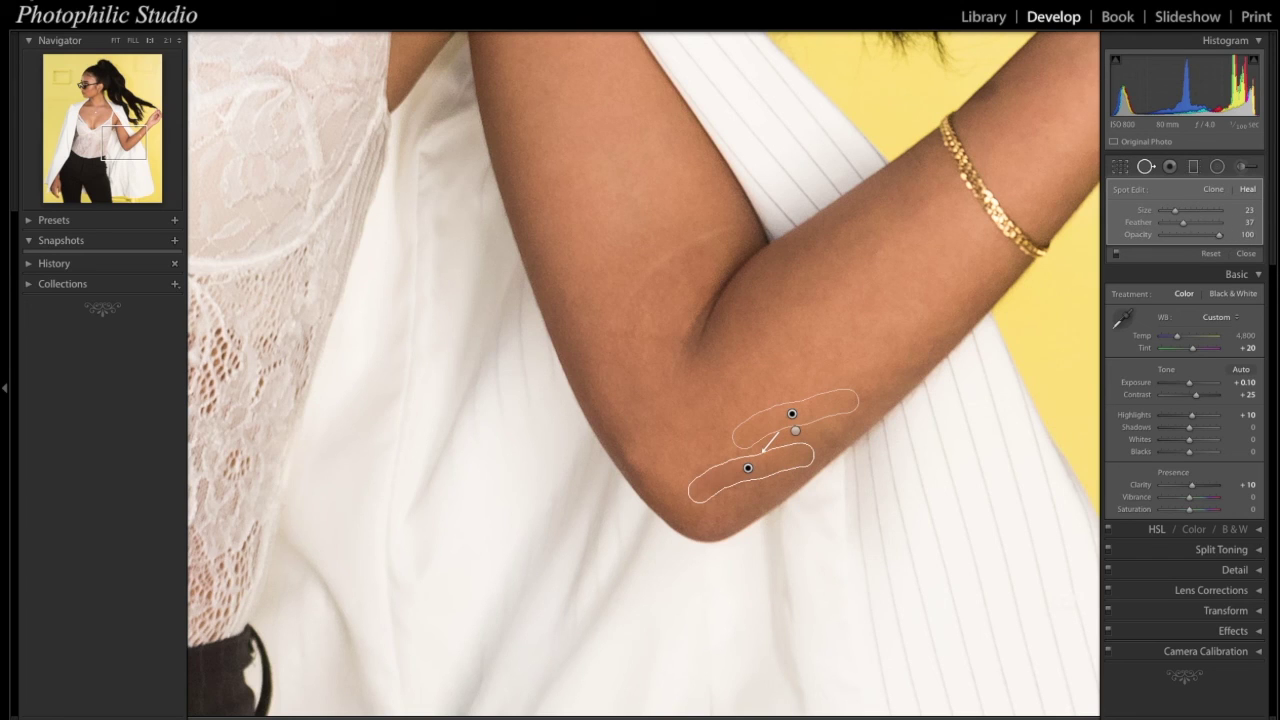
key("Escape")
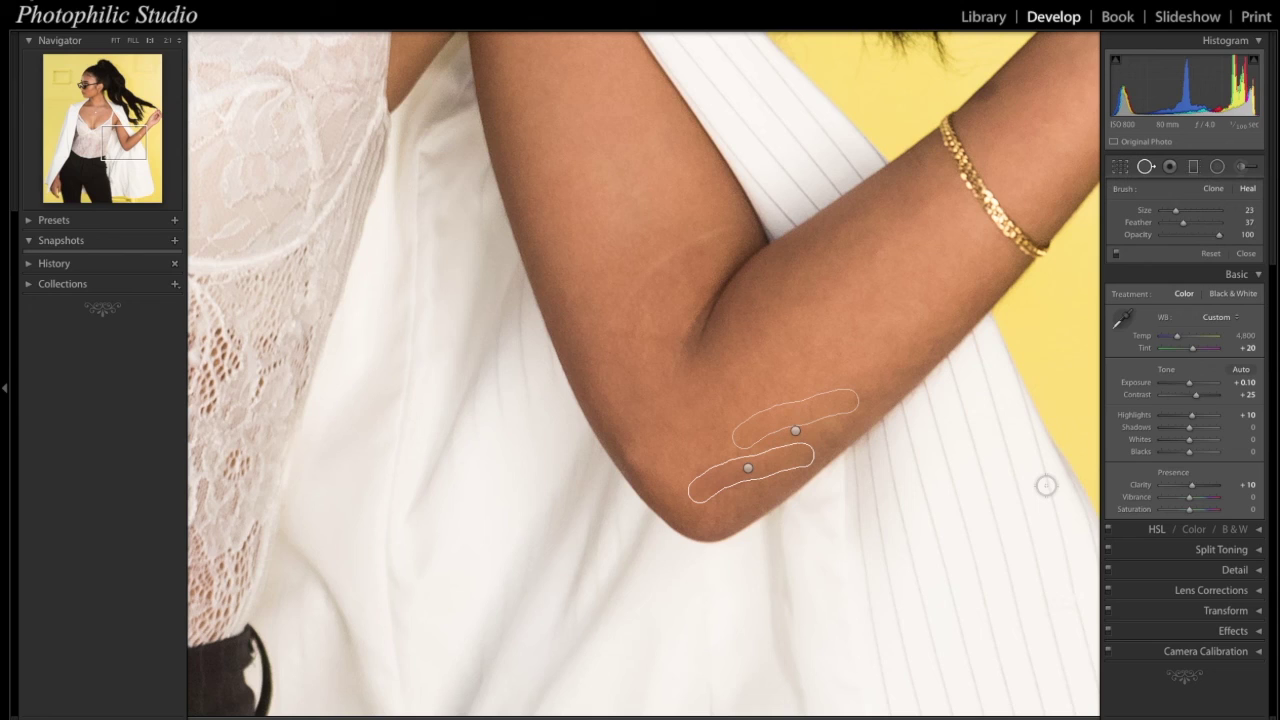
key("q")
Heal the mark on the cheek beside the sunglasses lens at size 18, and resample it from skin just above and right of it.
left_click(832, 340)
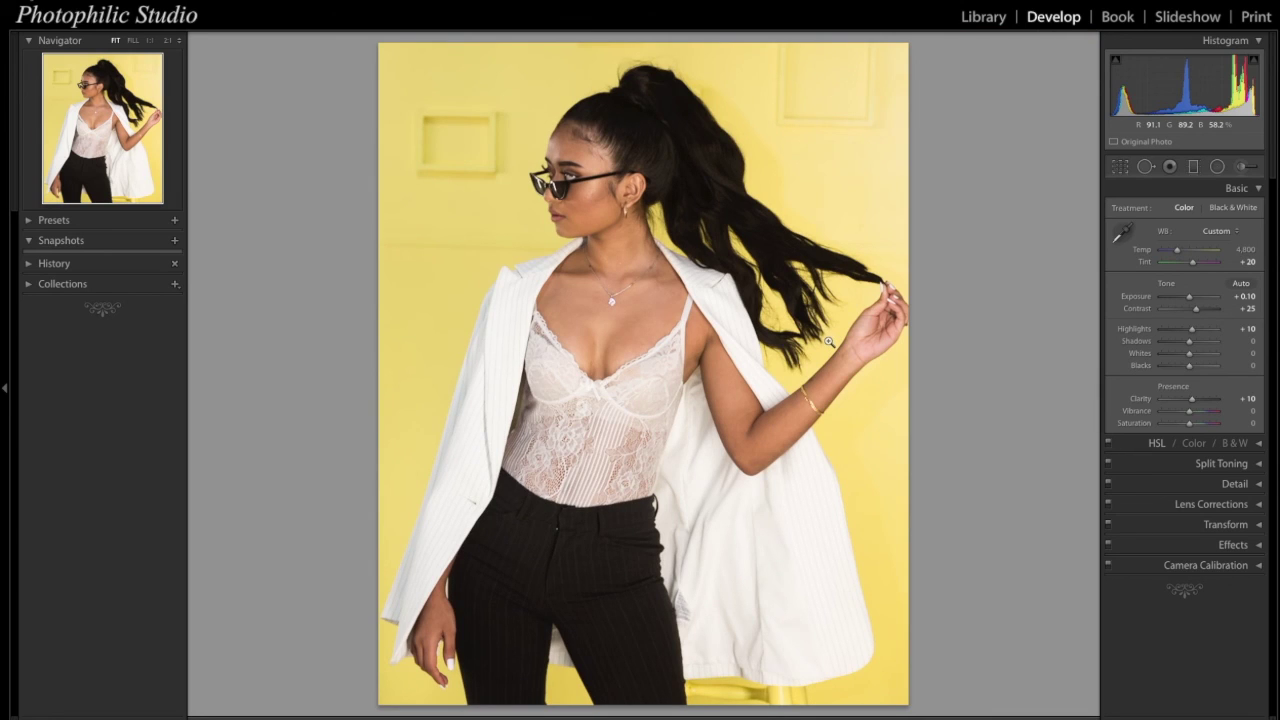
left_click(587, 187)
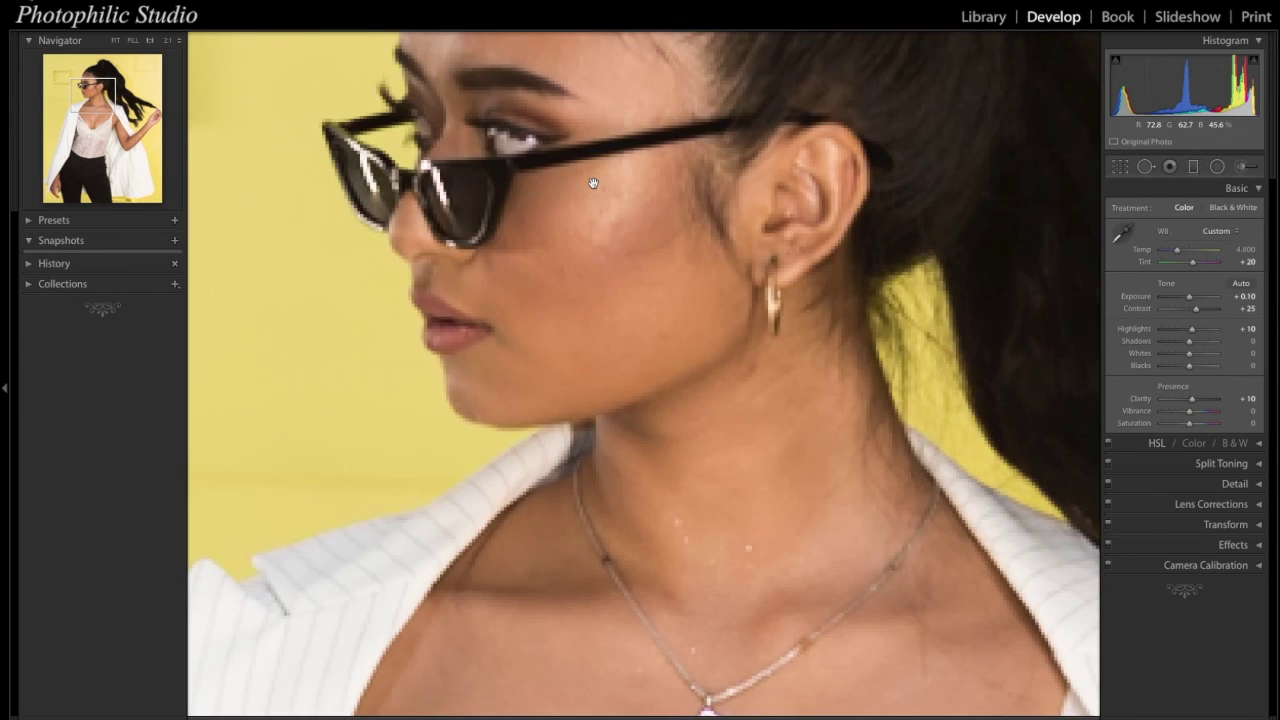
left_click_drag(593, 183, 623, 370)
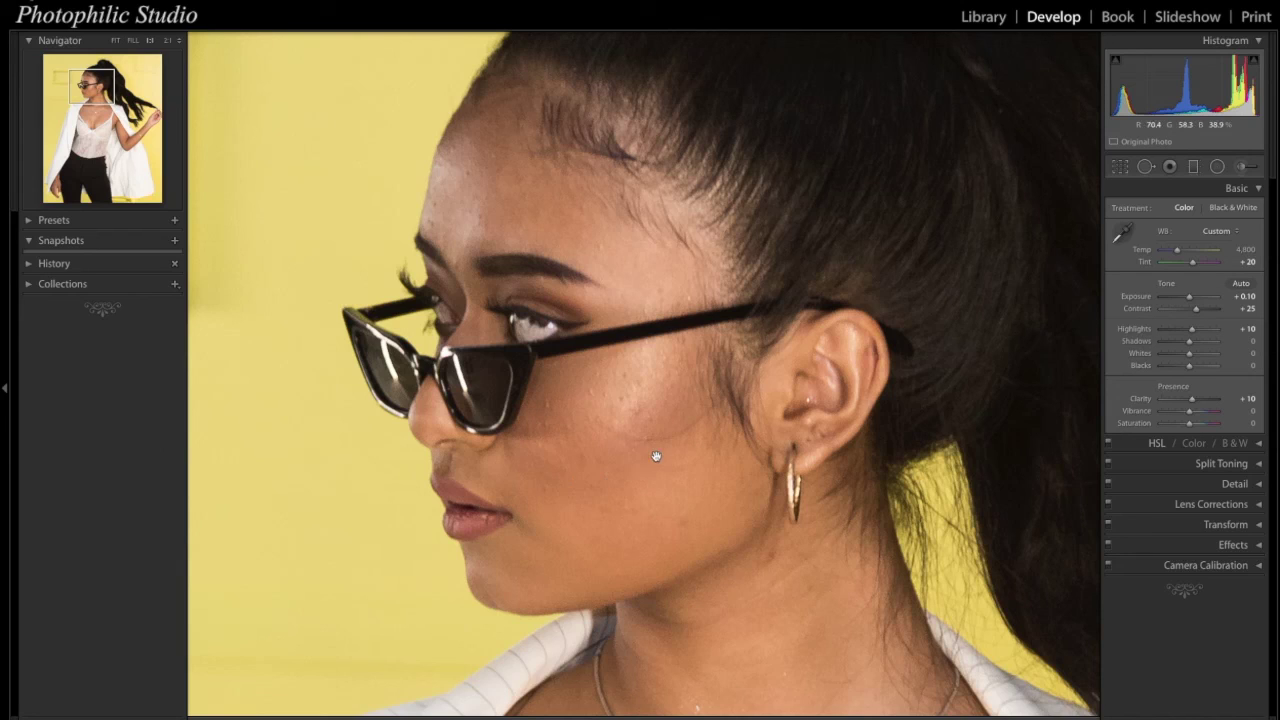
key("q")
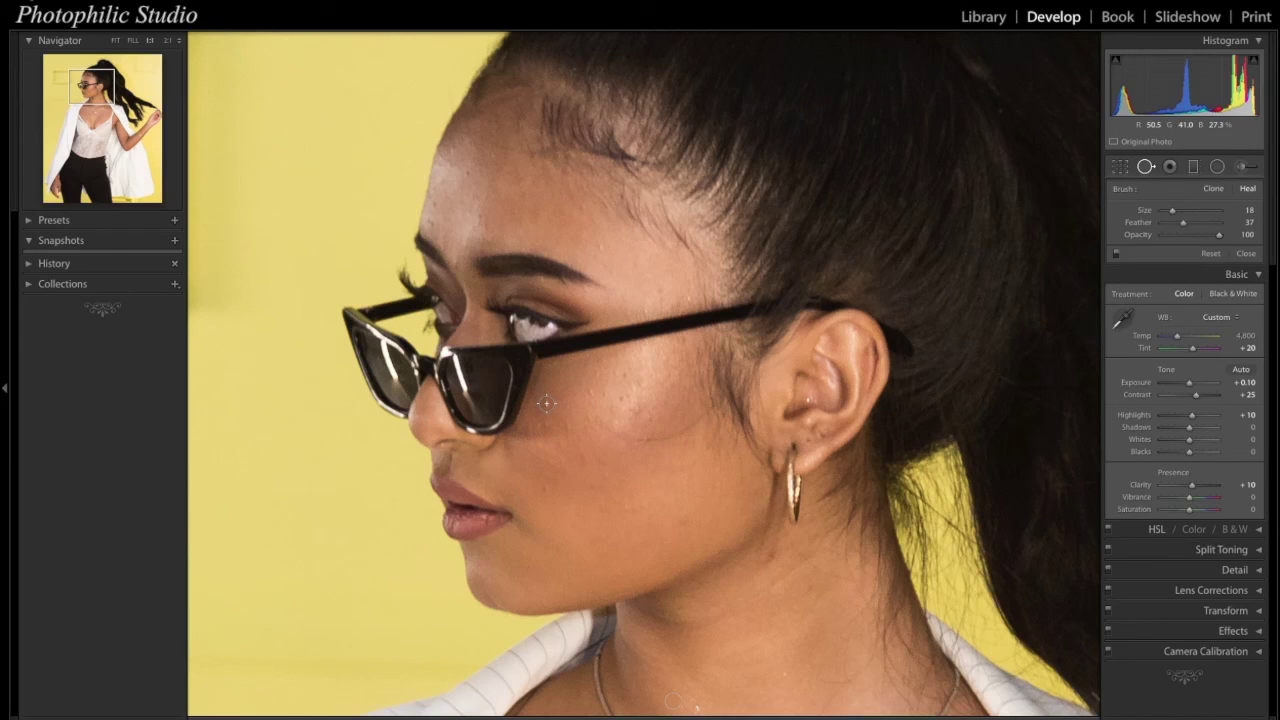
left_click(546, 403)
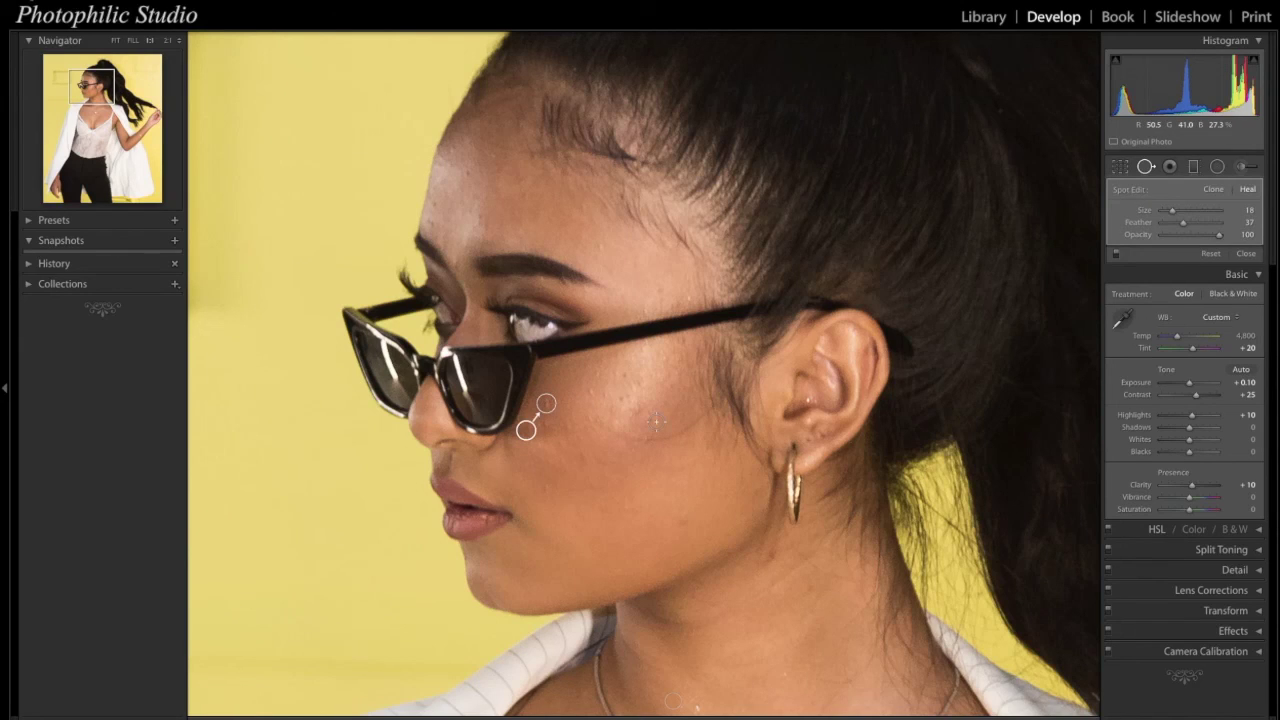
left_click(528, 432)
mouse_move(528, 432)
left_mouse_down()
mouse_move(580, 409)
mouse_move(563, 381)
left_mouse_up()
key("Escape")
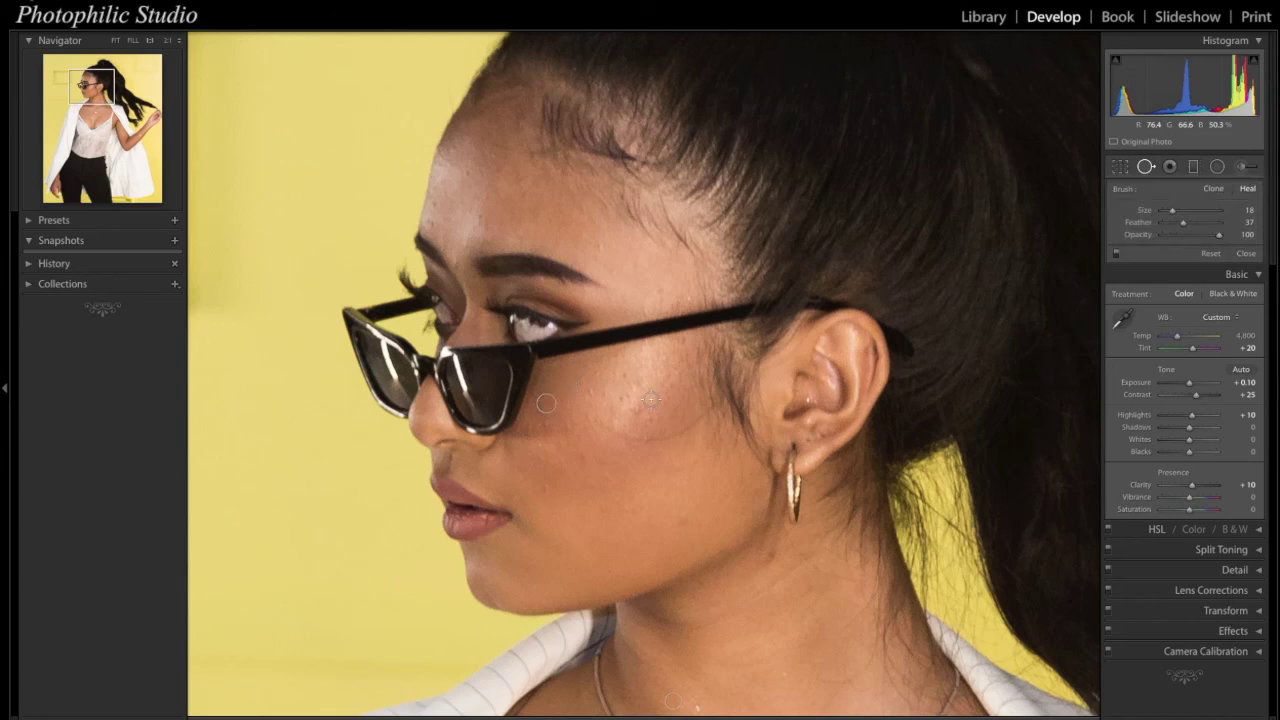
Heal the small blemish on the upper cheek below the sunglasses arm at size 13, and shift its sample source slightly left.
scroll(650, 399, "up", 4)
scroll(591, 393, "down", 4)
left_click(591, 390)
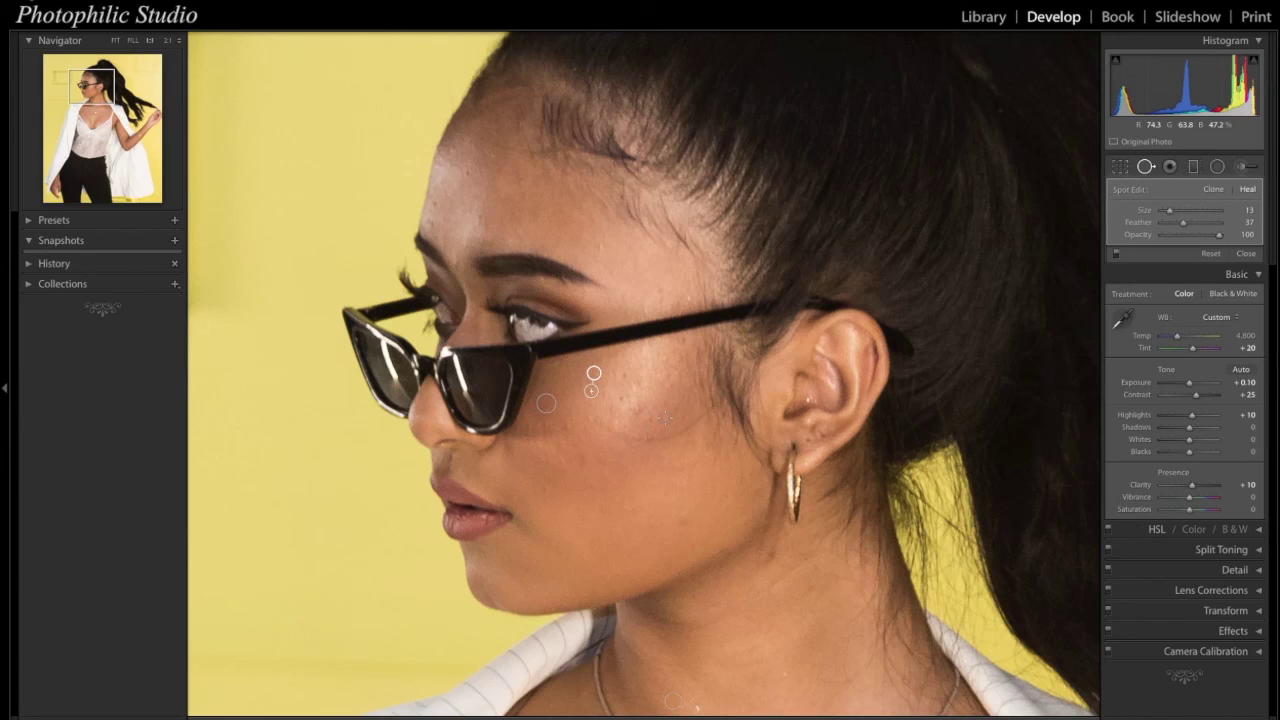
key("Escape")
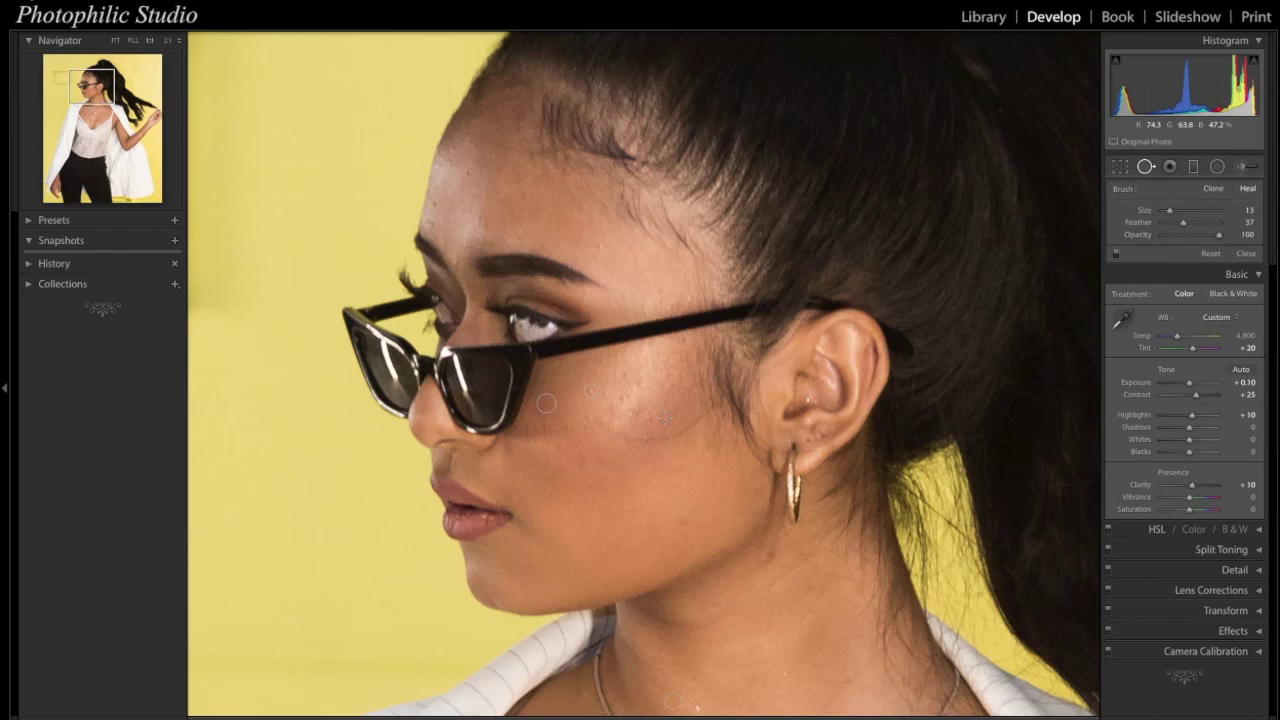
left_click(592, 392)
left_click_drag(593, 372, 587, 373)
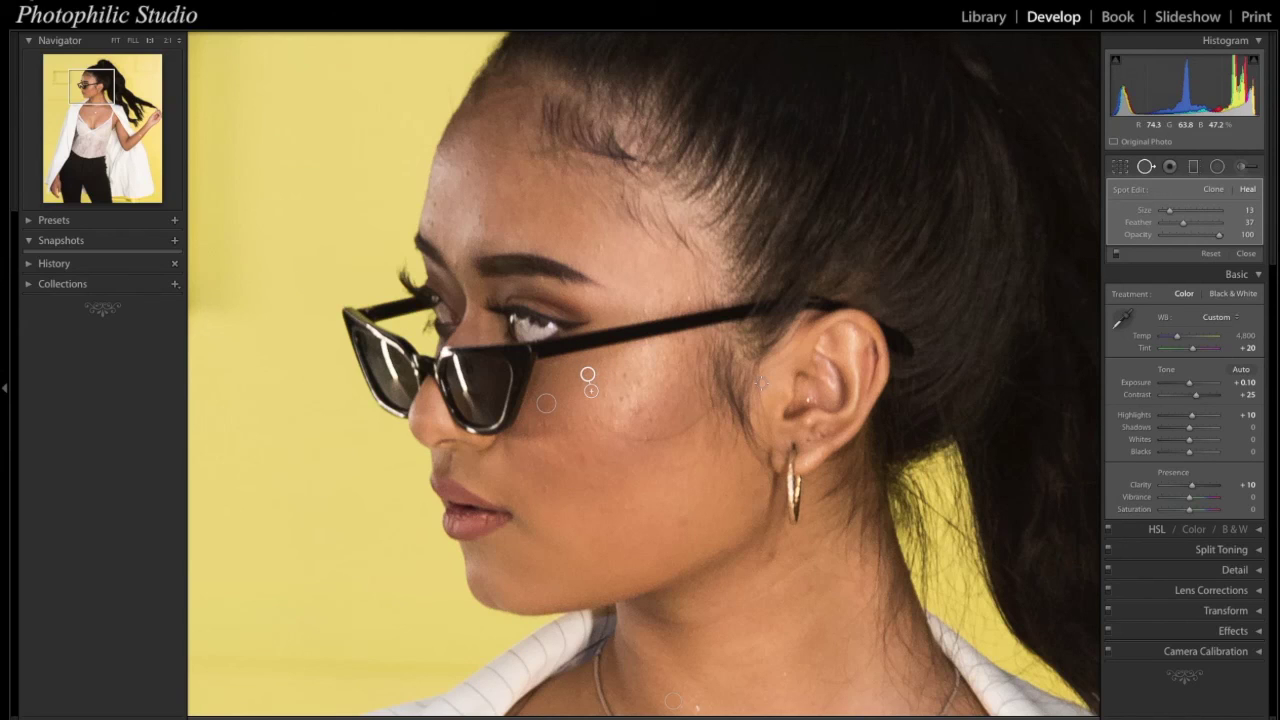
key("Return")
Heal the remaining small blemishes along the bright cheekbone highlight with the spot brush at size 13.
left_click(601, 377)
left_click_drag(610, 381, 614, 382)
key("Escape")
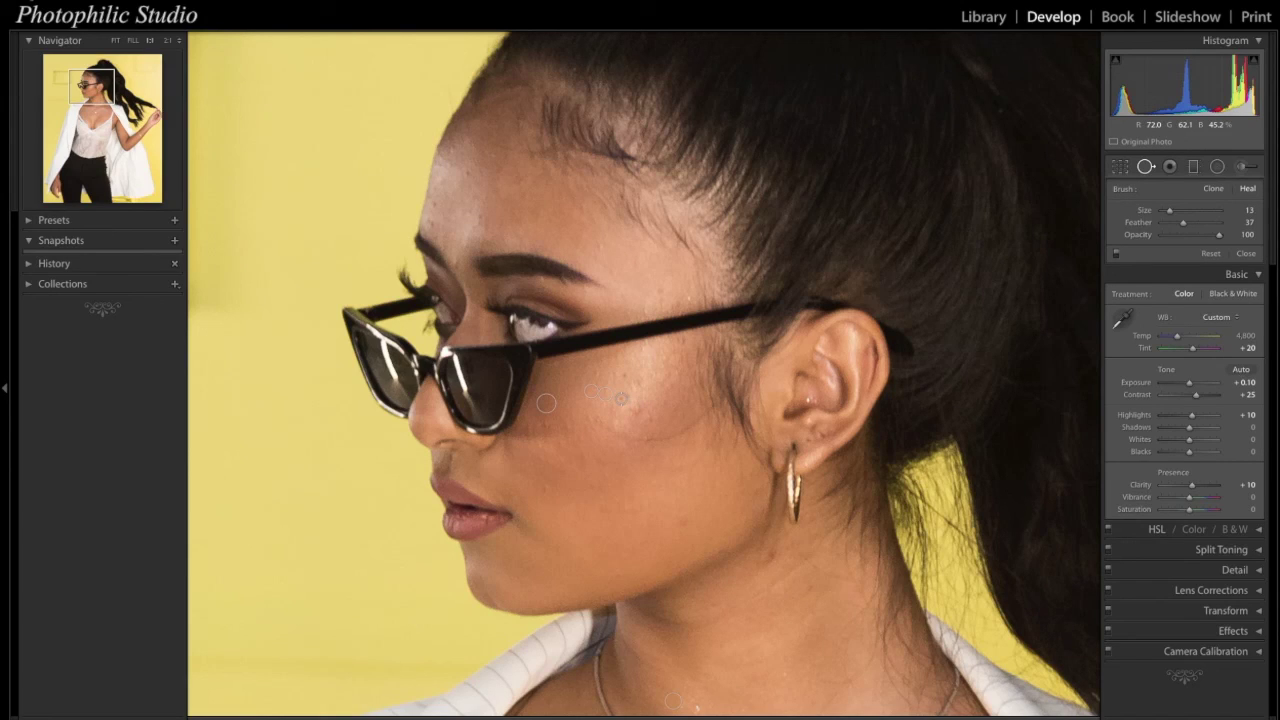
left_click(621, 398)
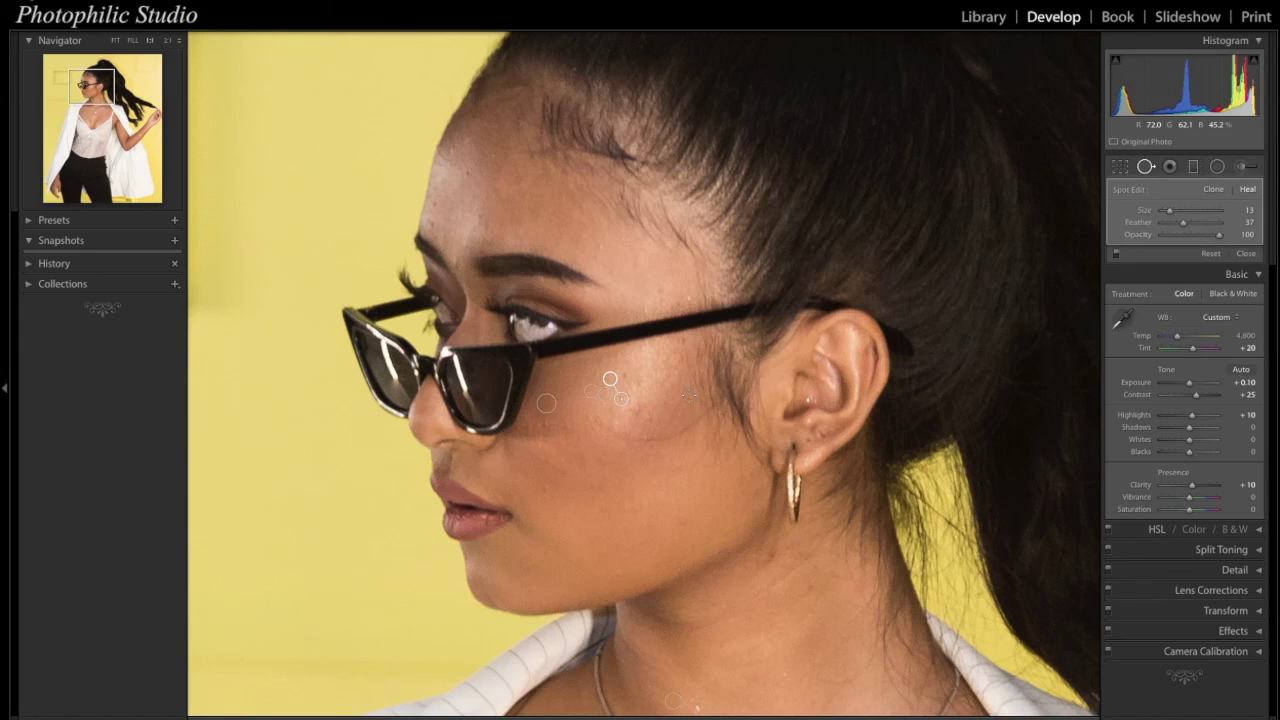
key("Escape")
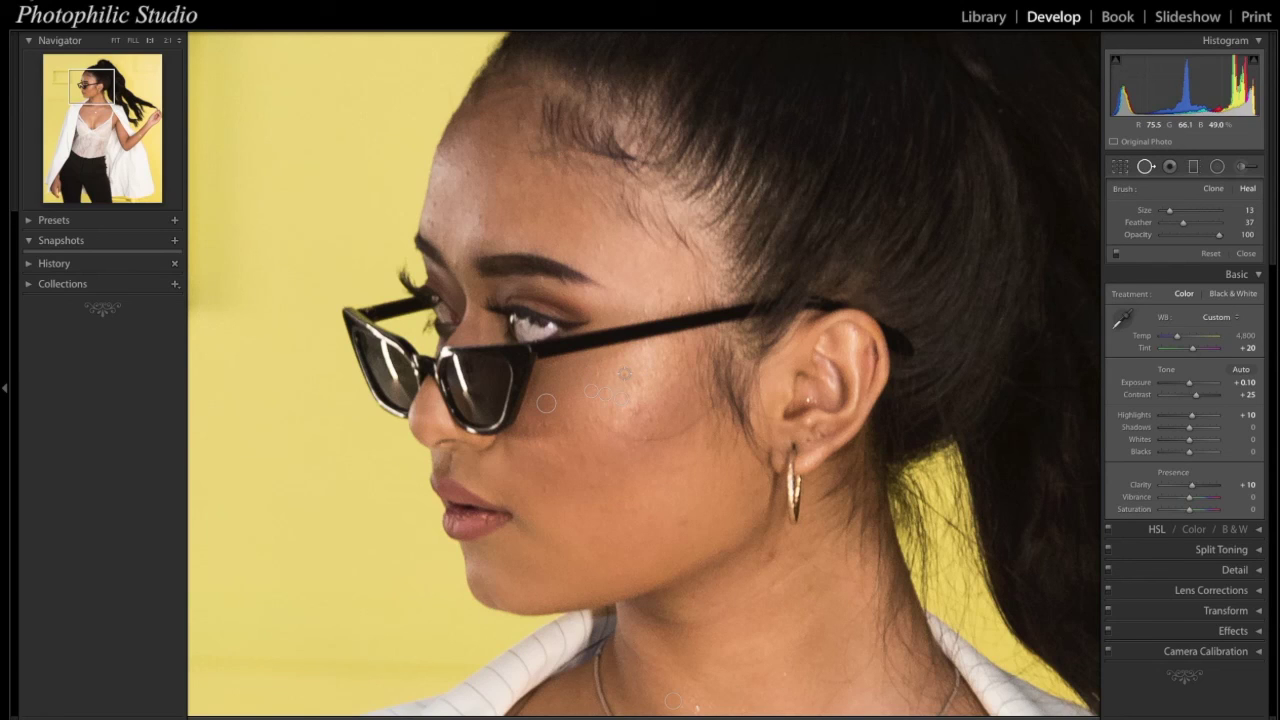
left_click(613, 393)
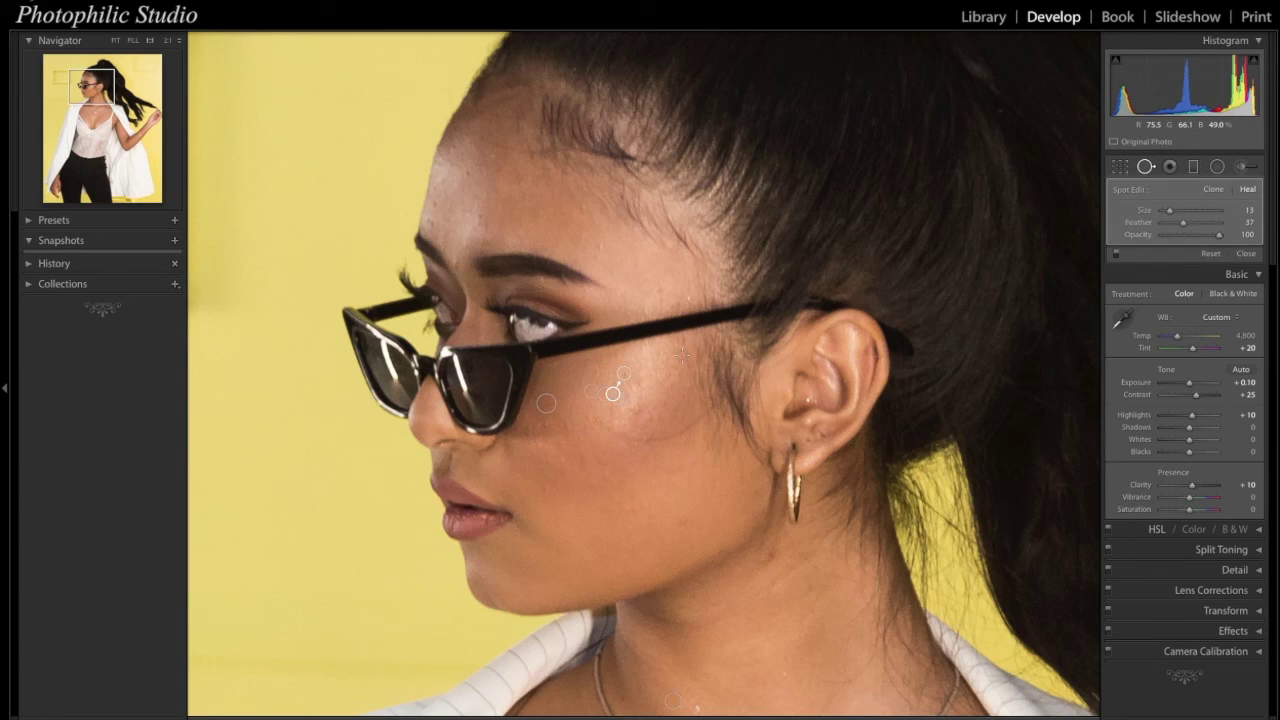
key("Escape")
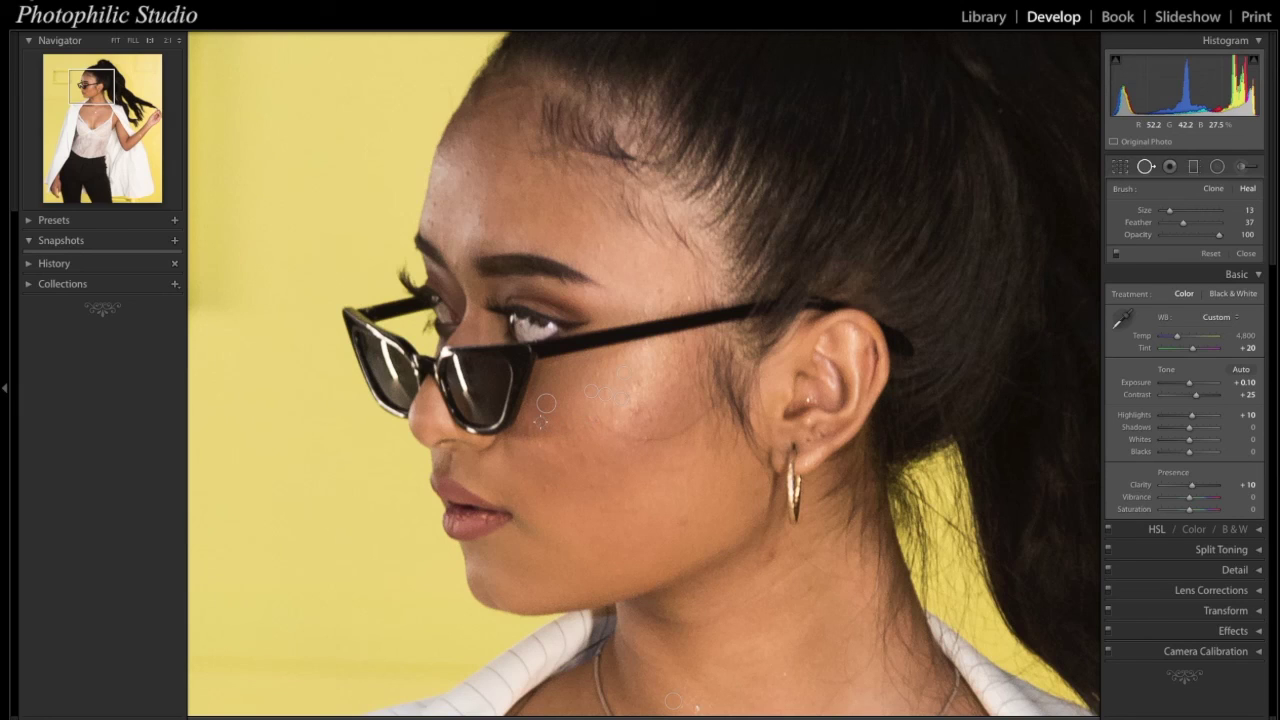
Heal the blemish at the lower right edge of the cheekbone highlight at brush size 16, and adjust its sampling.
scroll(546, 404, "up", 3)
left_click(648, 417)
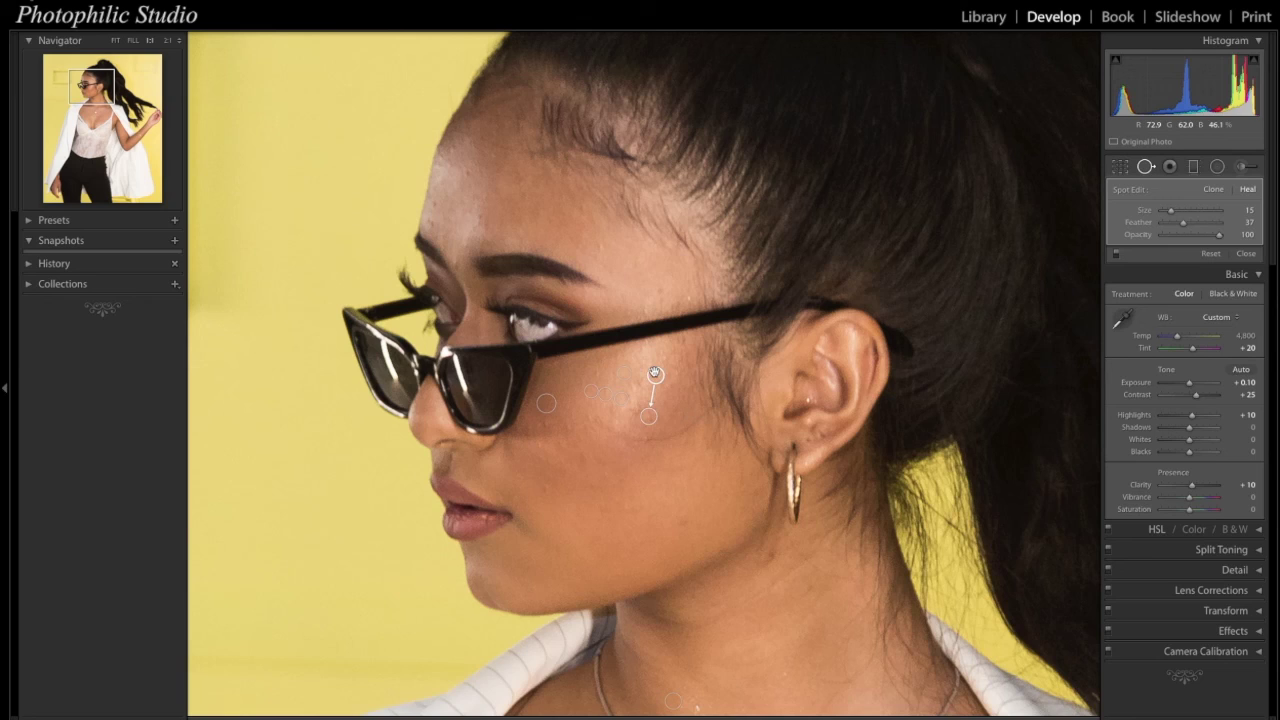
mouse_move(648, 417)
left_mouse_down()
mouse_move(664, 402)
mouse_move(669, 422)
left_mouse_up()
key("Escape")
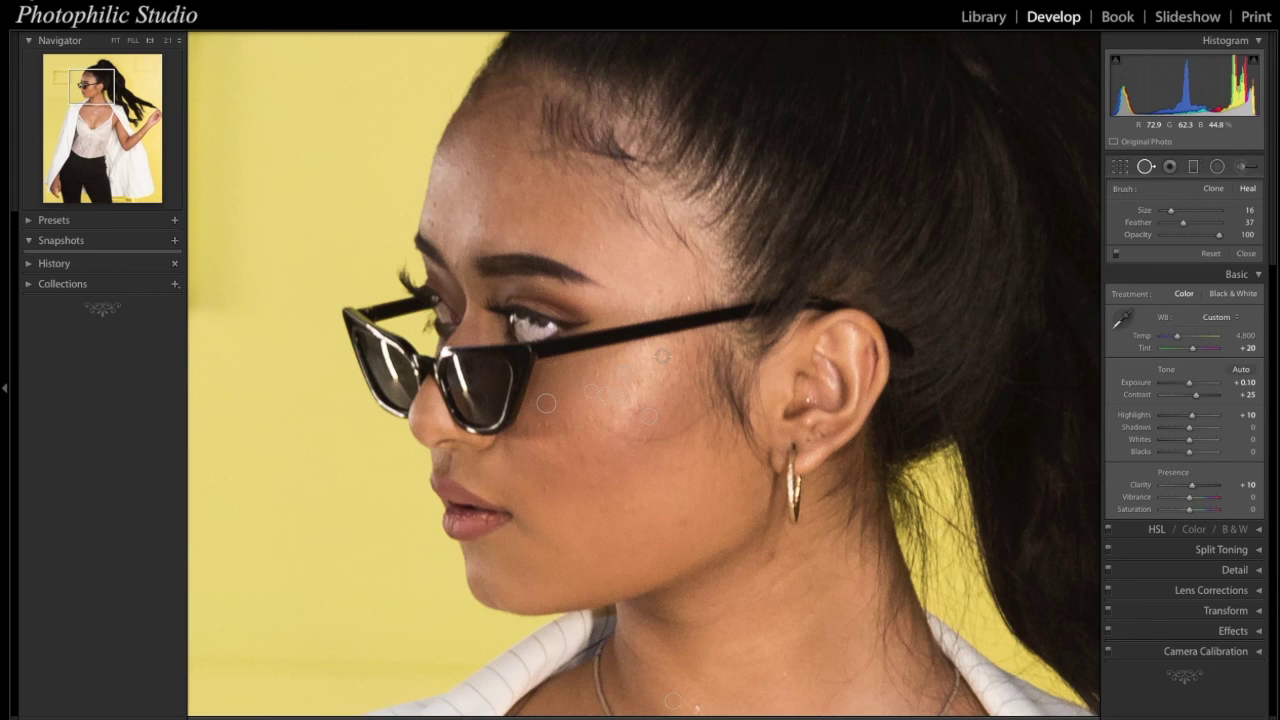
Heal the mark directly below the healed spot beside the sunglasses lens at brush size 16, and move its sample source slightly up.
left_click(546, 422)
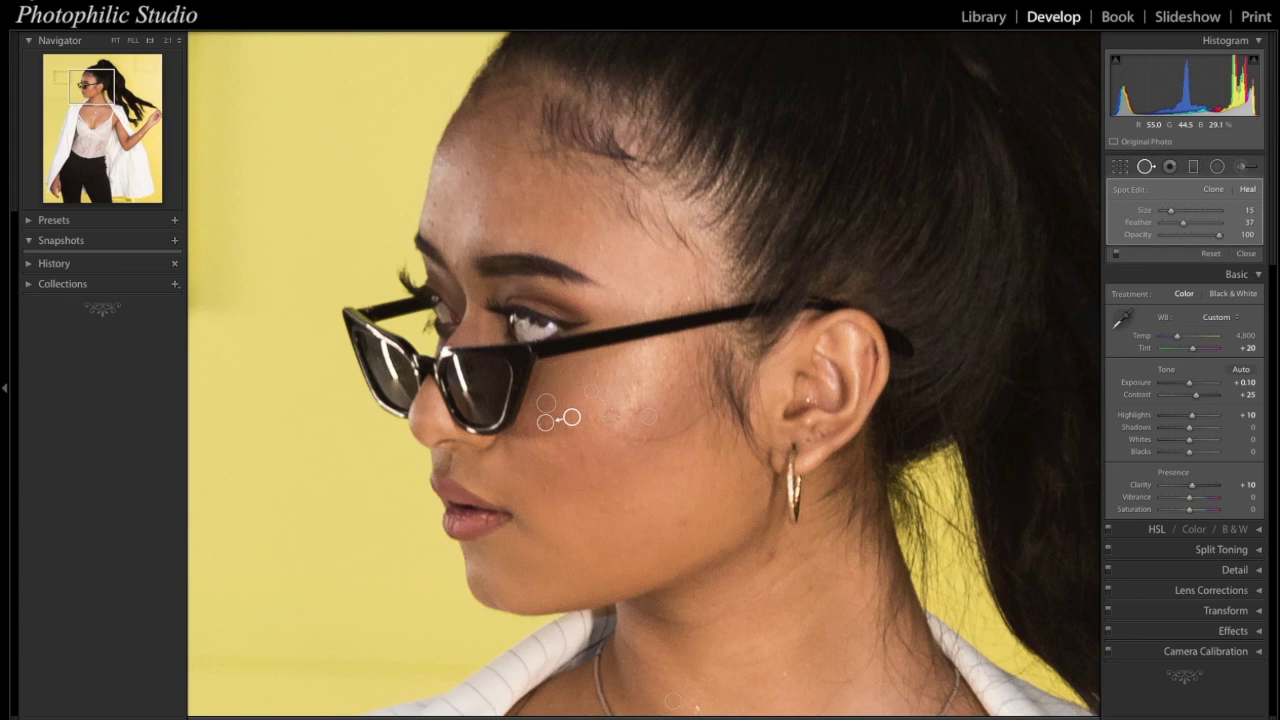
left_click_drag(570, 417, 571, 406)
key("Escape")
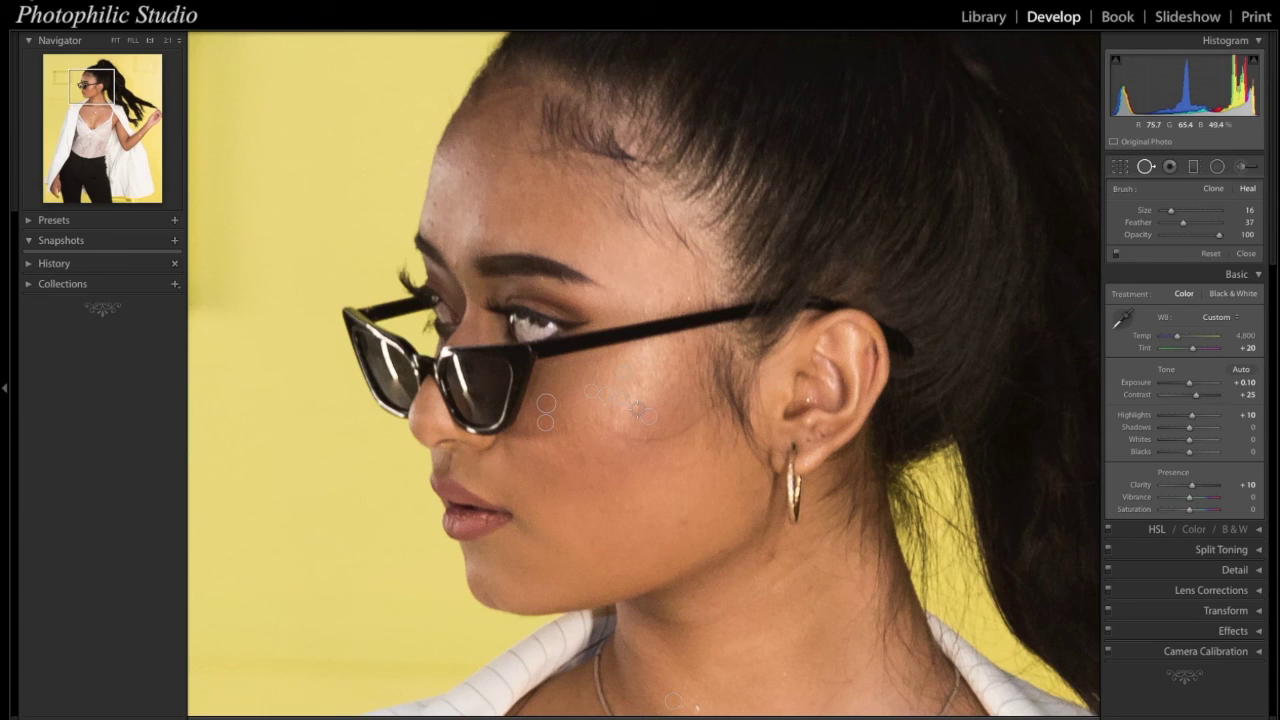
Heal the blemish low in the cheekbone highlight and the one on the temple above the eyebrow's outer end at brush size 16.
left_click(637, 409)
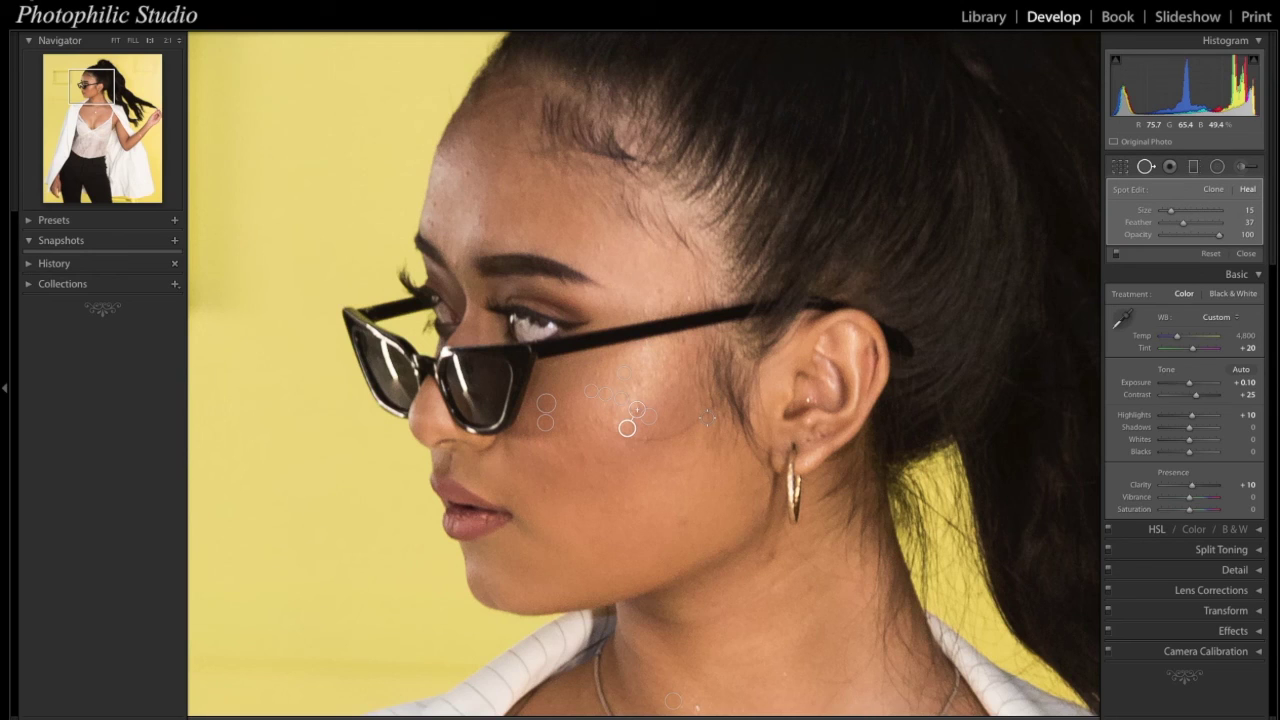
key("Delete")
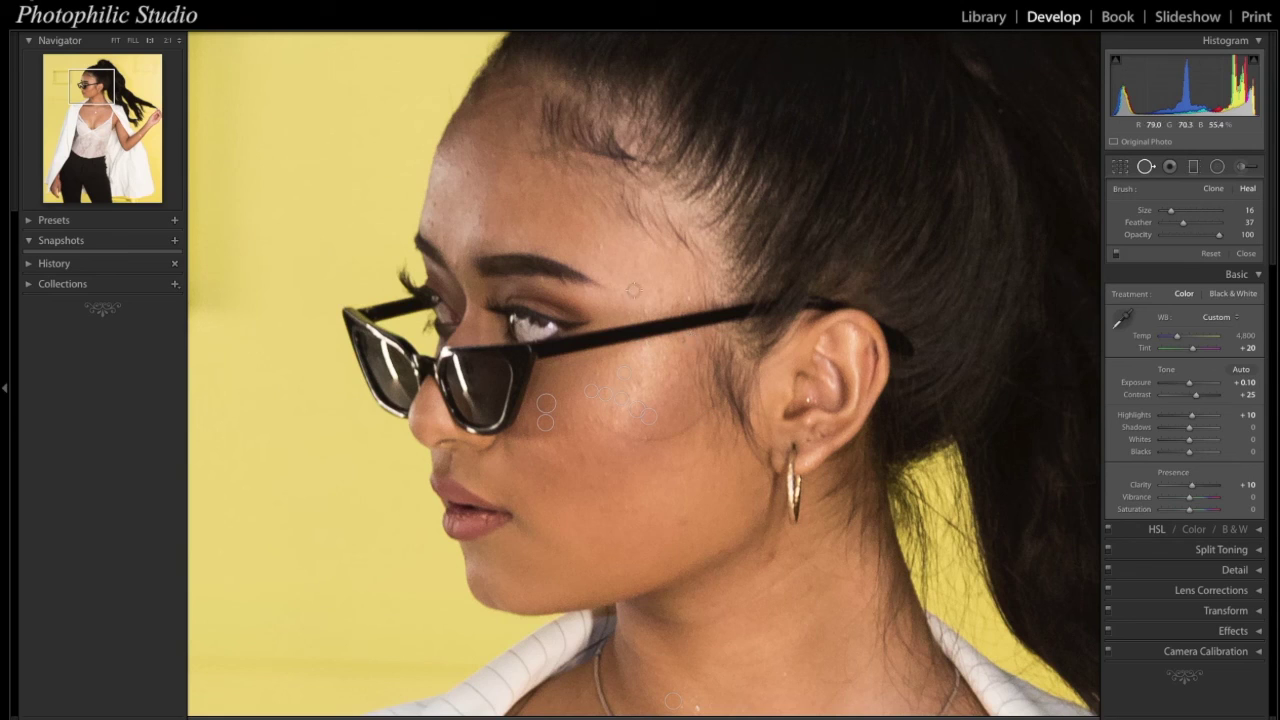
left_click(600, 246)
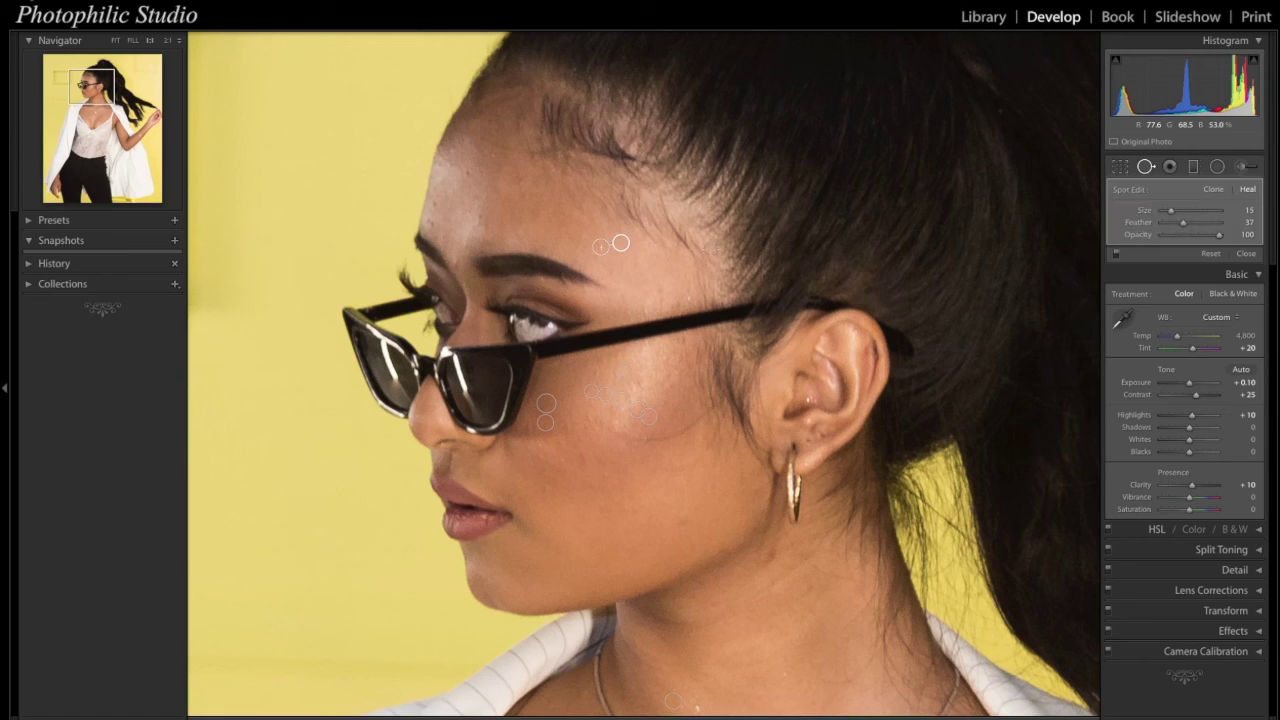
key("Escape")
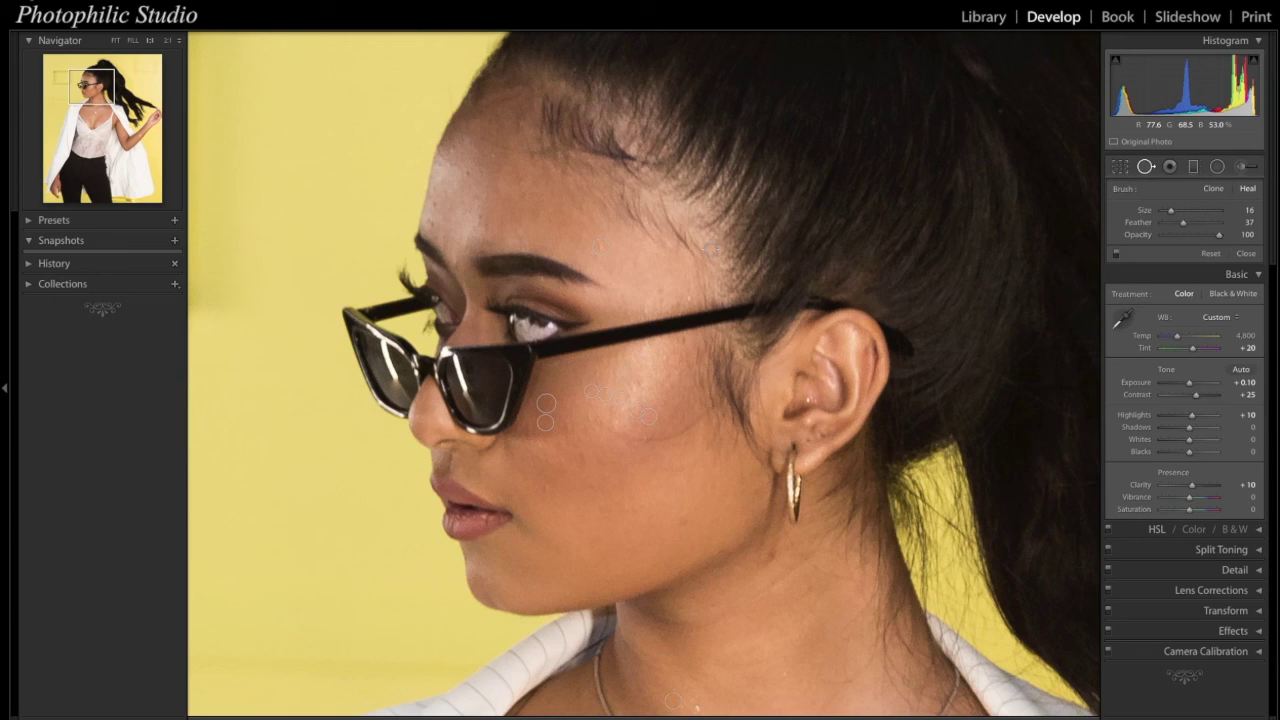
Heal the temple blemish at size 18 and the forehead blemish above the inner eyebrow at size 13, sampling the latter from skin beside it.
left_click(661, 289)
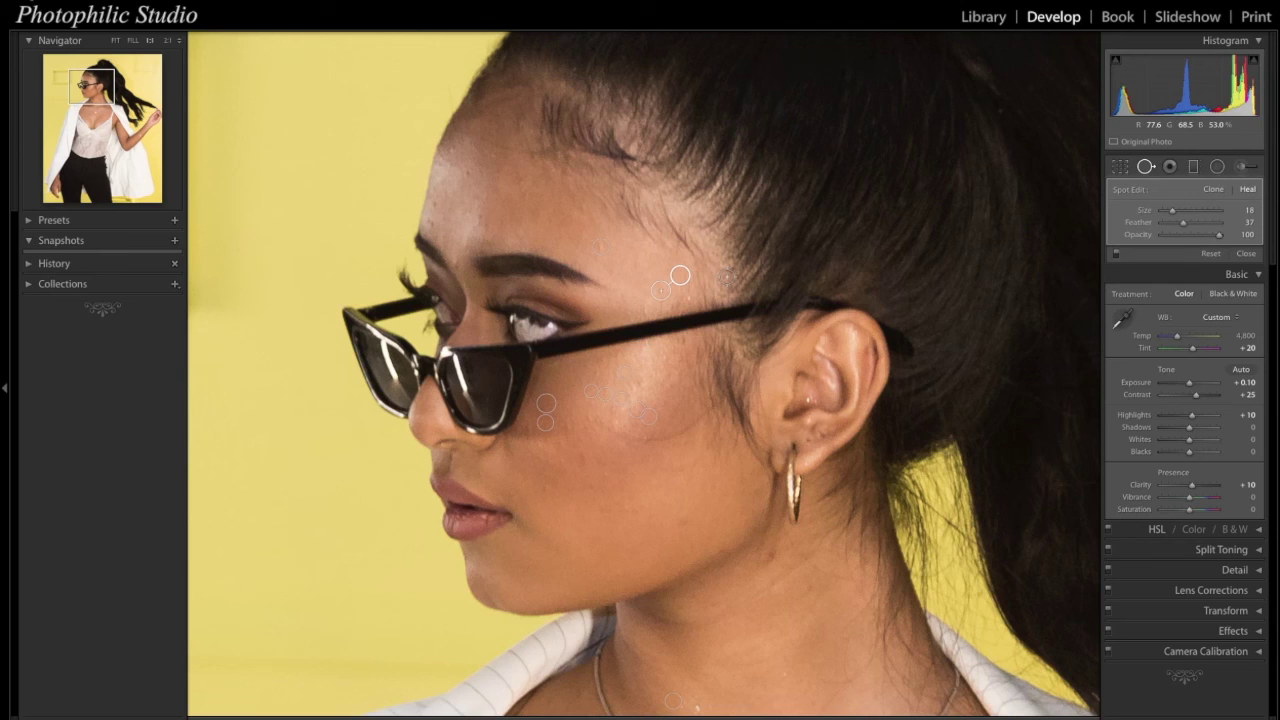
key("Escape")
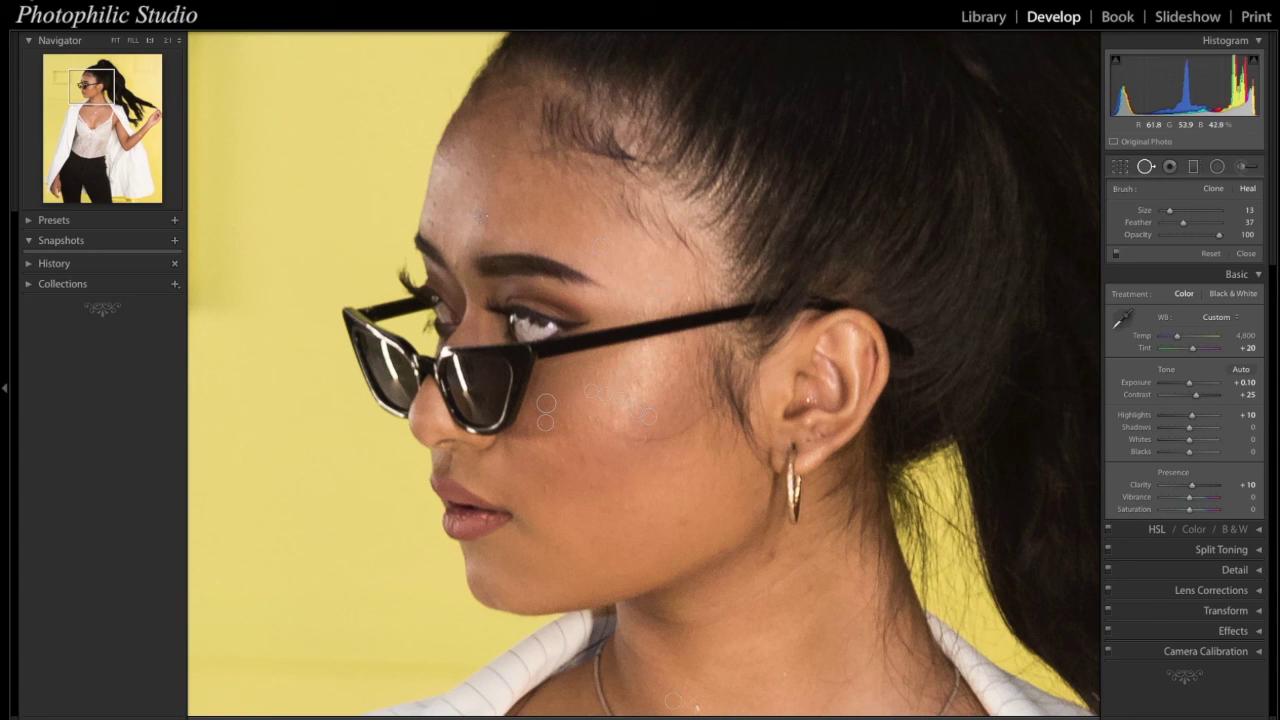
left_click(479, 215)
left_click_drag(559, 221, 474, 171)
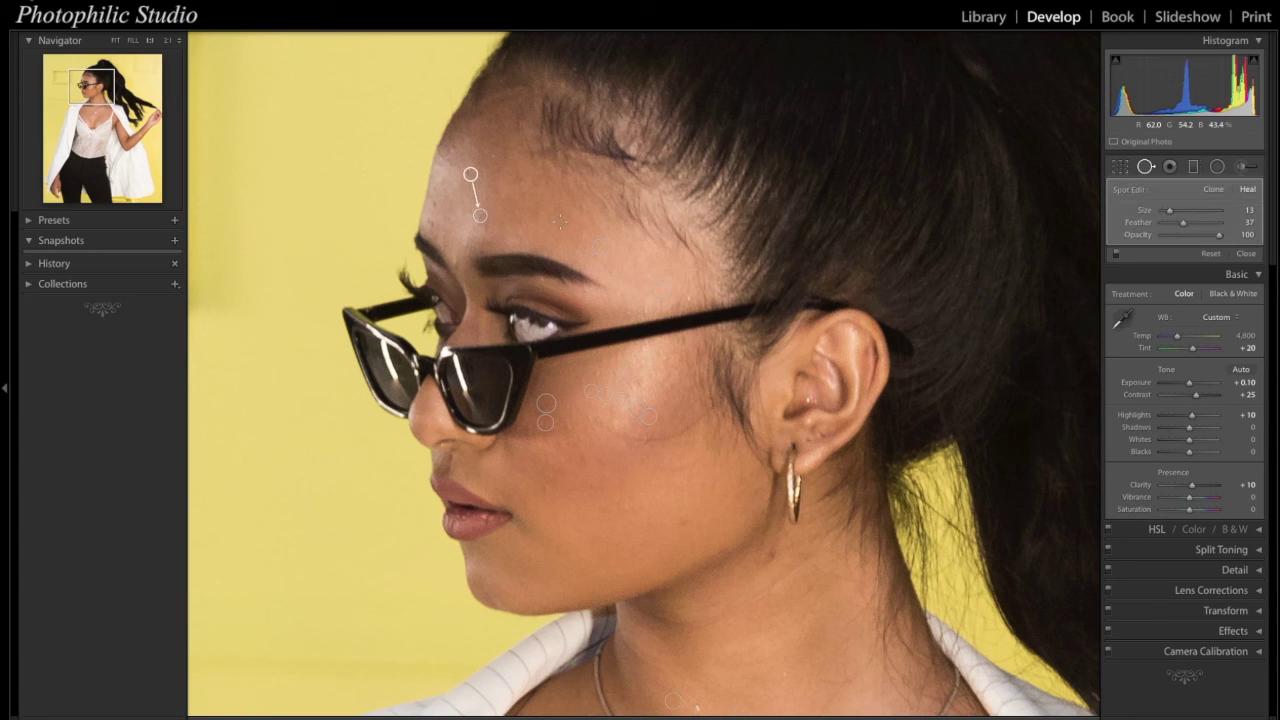
key("Delete")
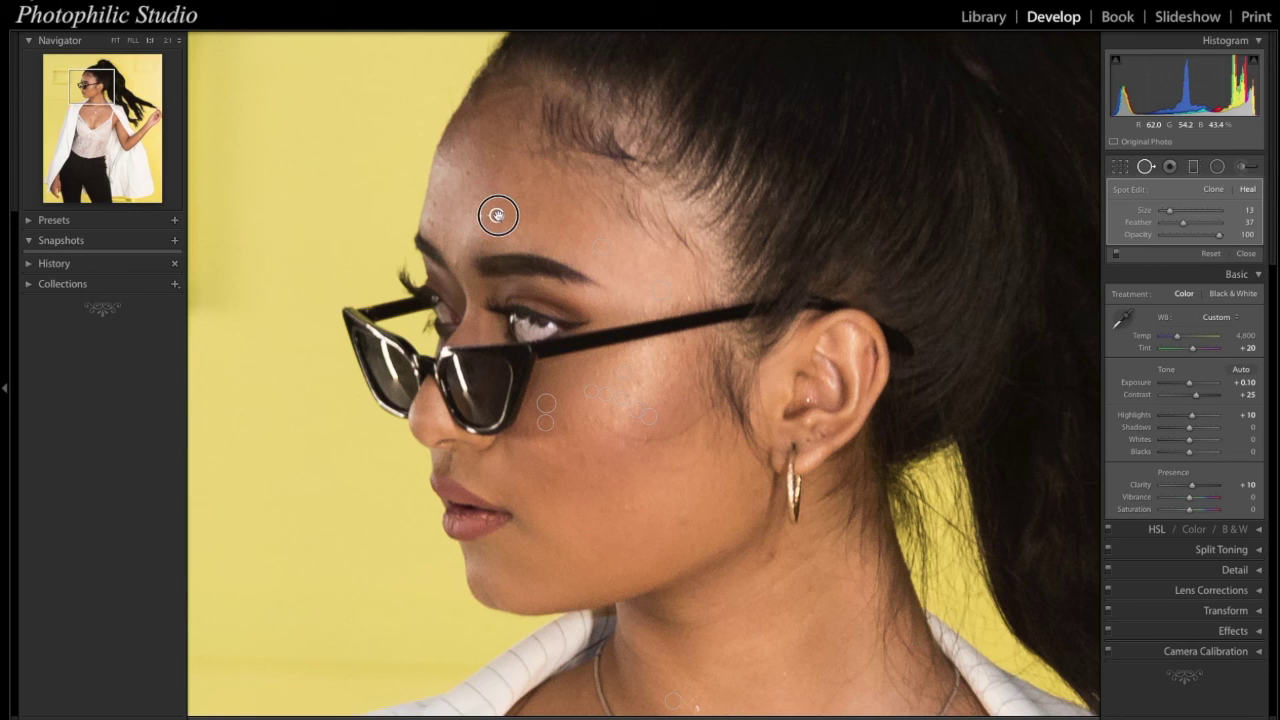
key("Delete")
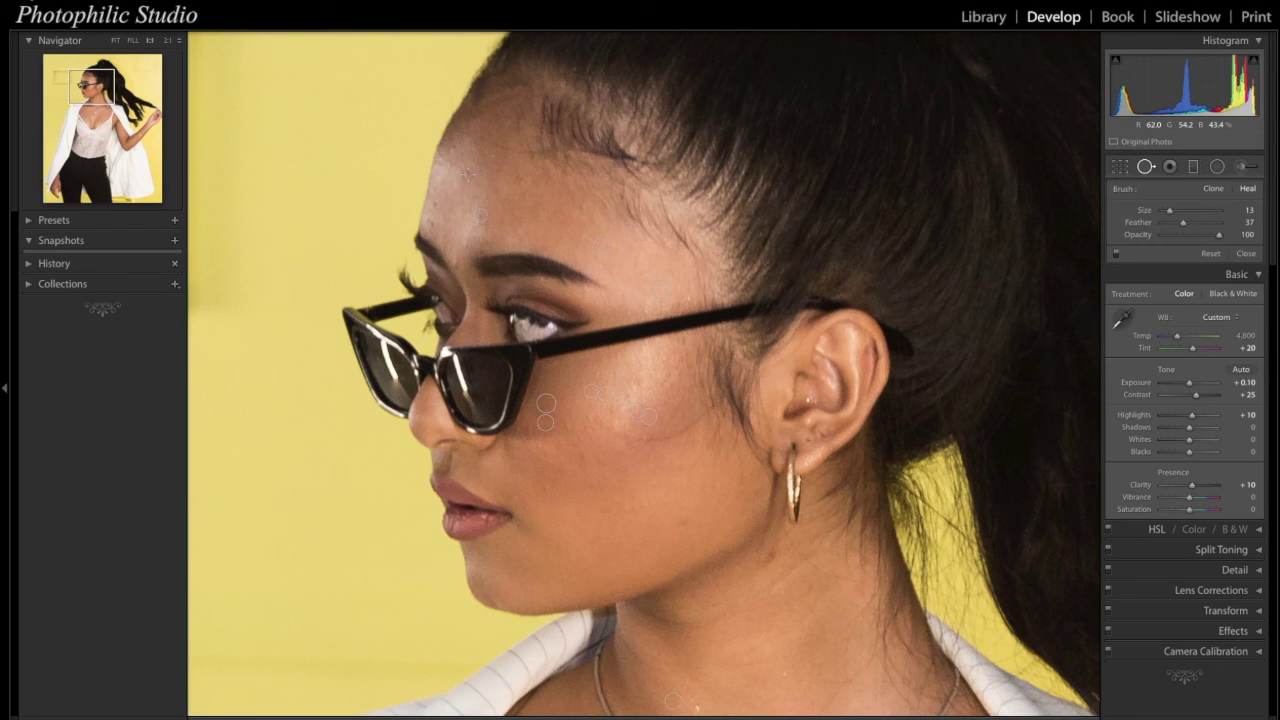
Heal the mid-forehead mark at brush size 13, and the blemishes along the forehead's front edge, using size 18 for the lower one.
left_click(467, 174)
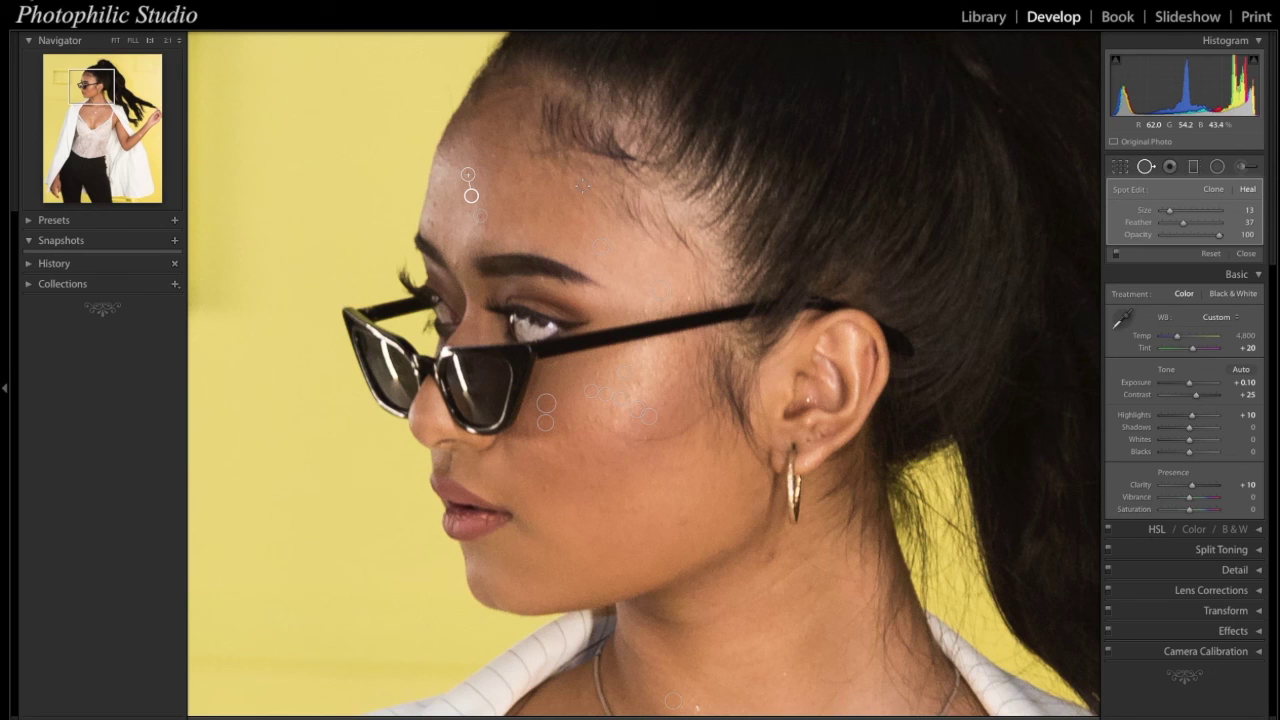
key("Escape")
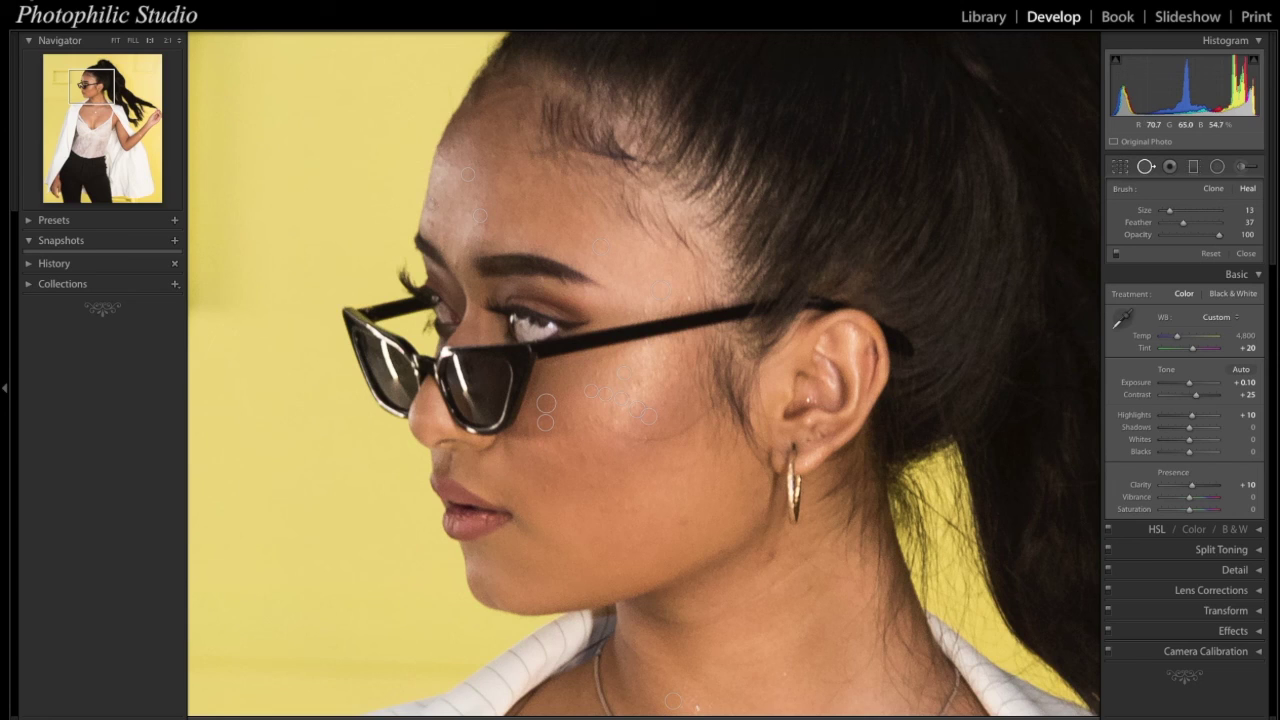
left_click(433, 203)
left_click(432, 223)
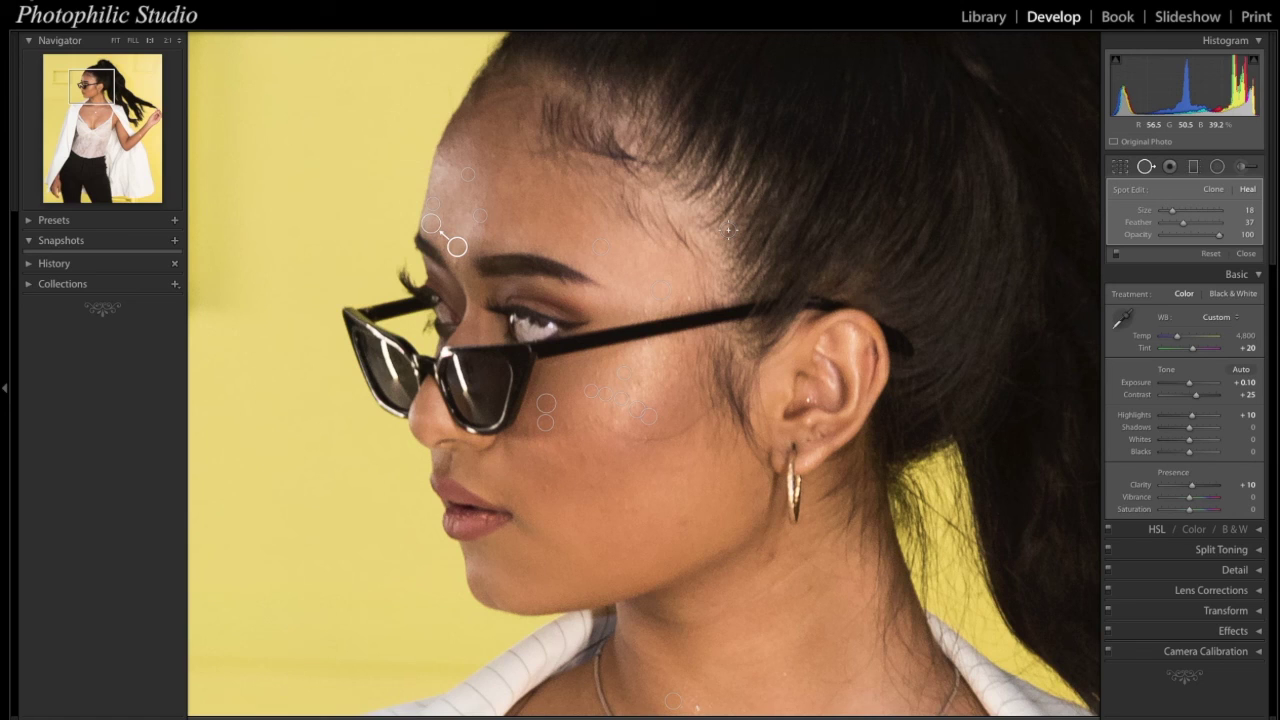
key("Escape")
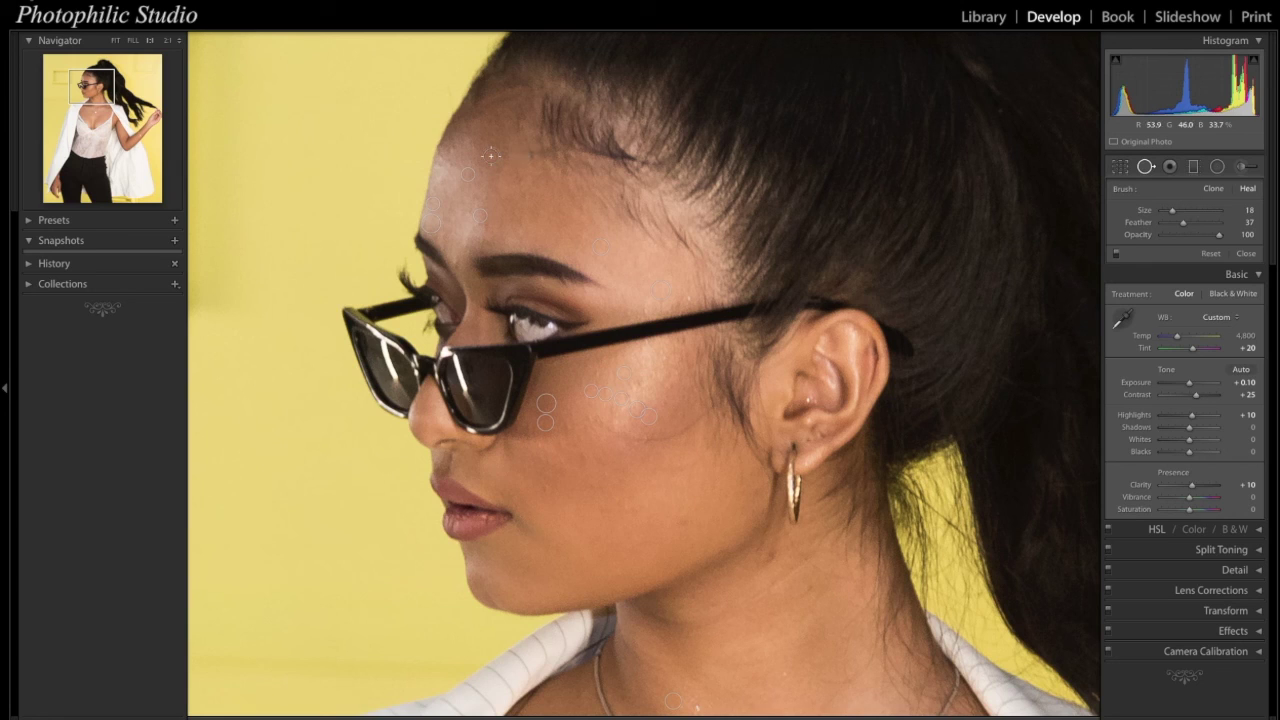
Heal the blemish on the upper forehead at brush size 18 and the one near its front edge at size 16.
left_click(491, 155)
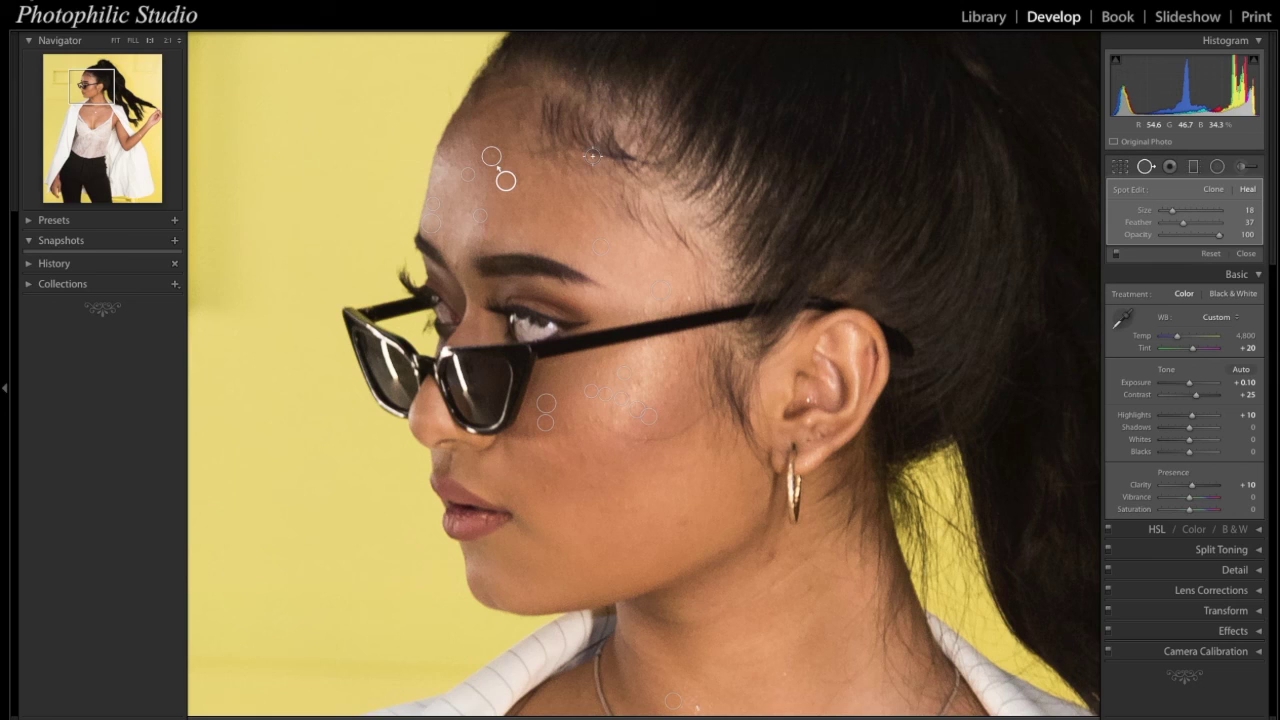
key("Escape")
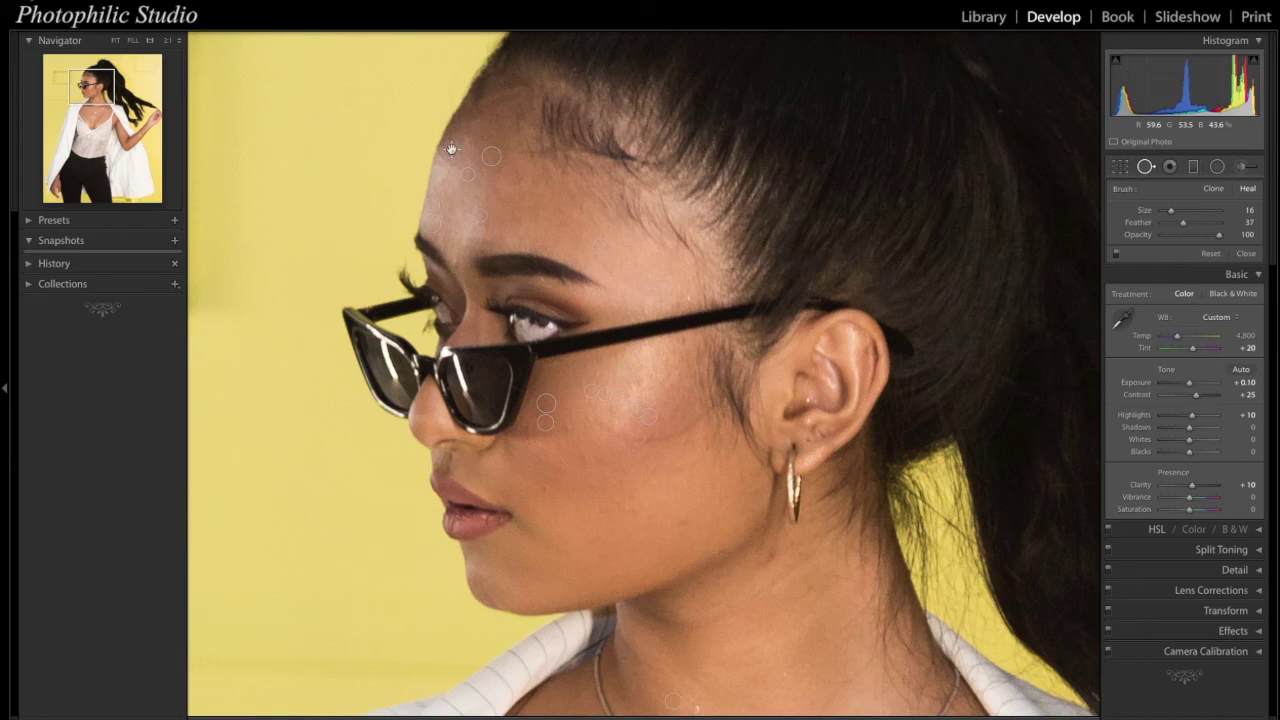
left_click(451, 149)
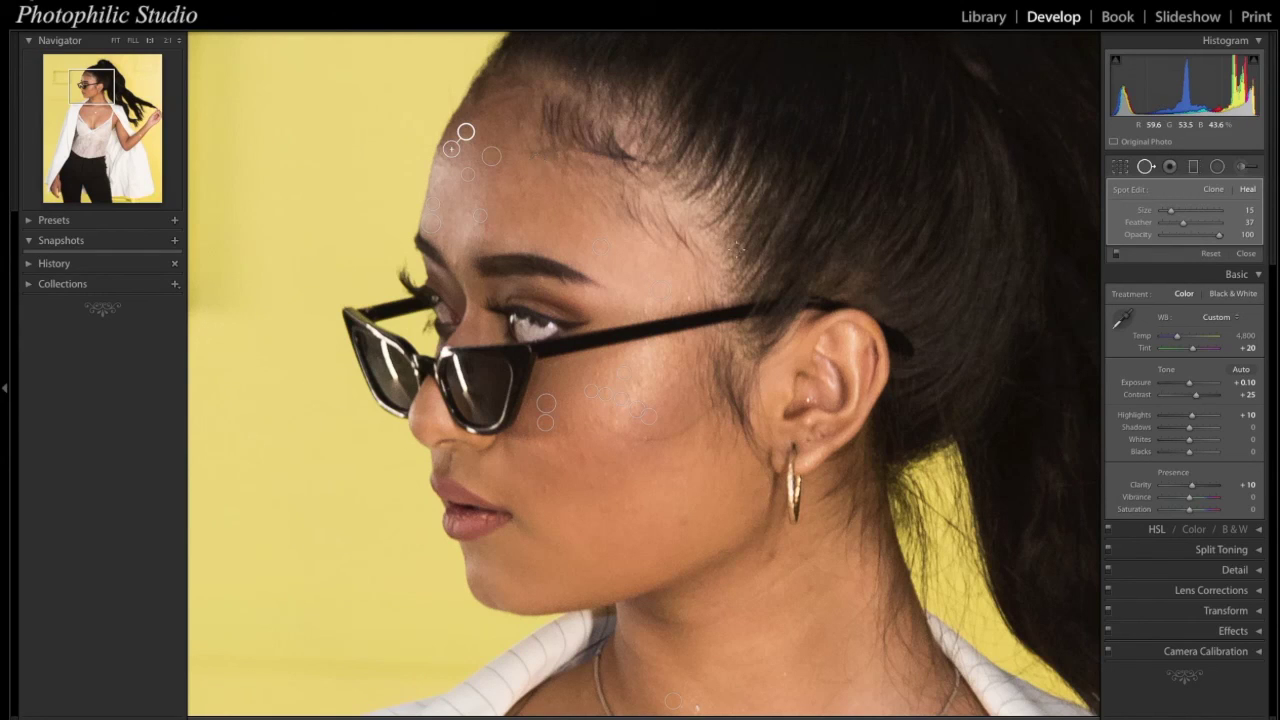
Heal the mark just above the sunglasses arm near the temple with the spot brush at size 16.
left_click(735, 247)
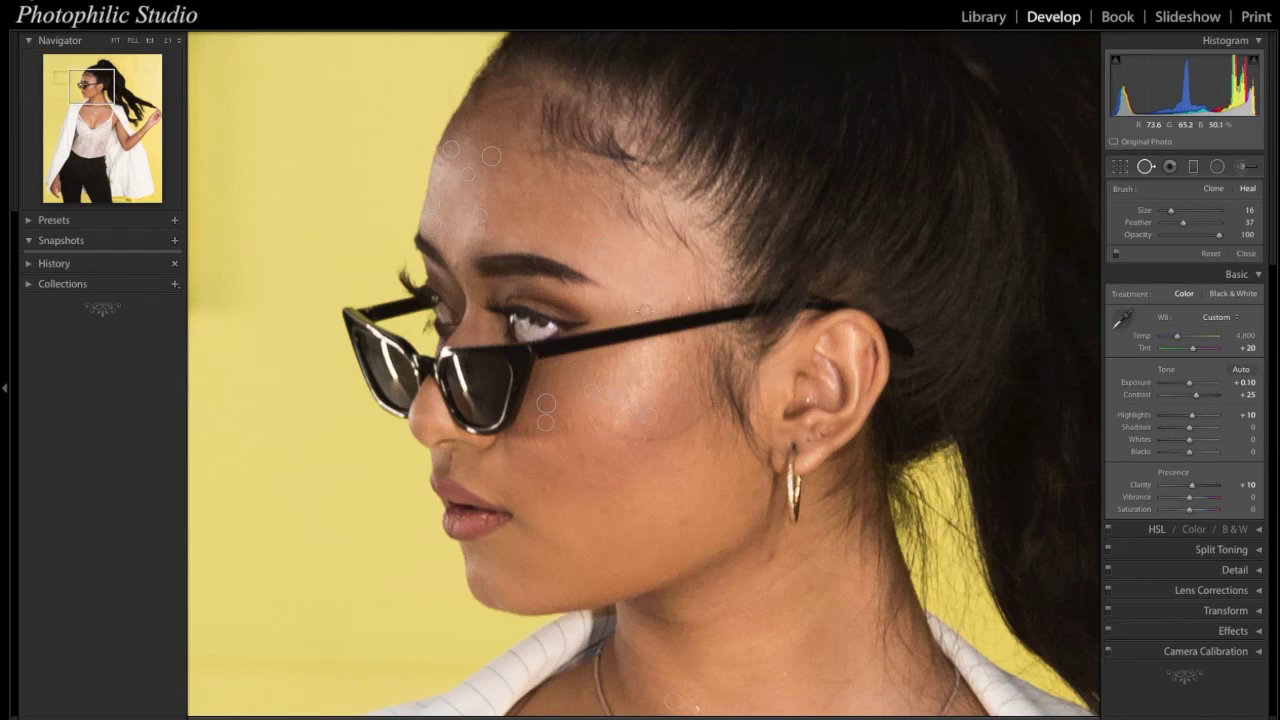
left_click(645, 311)
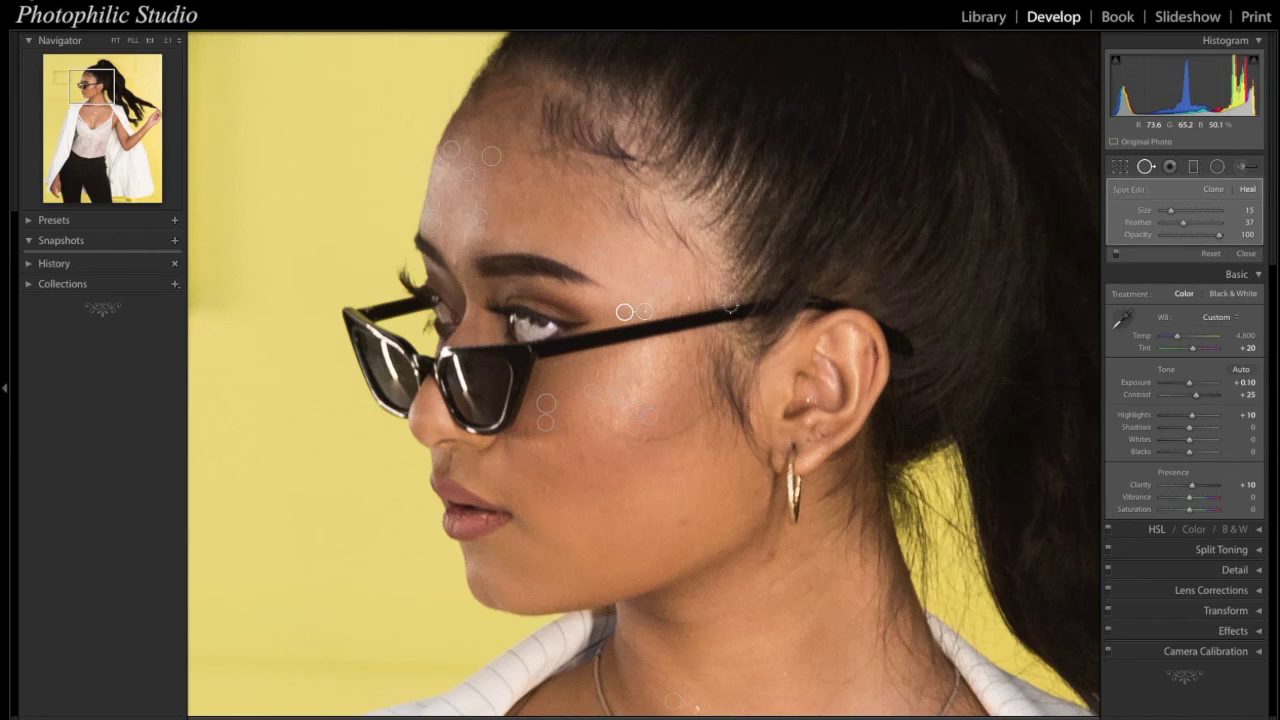
key("Delete")
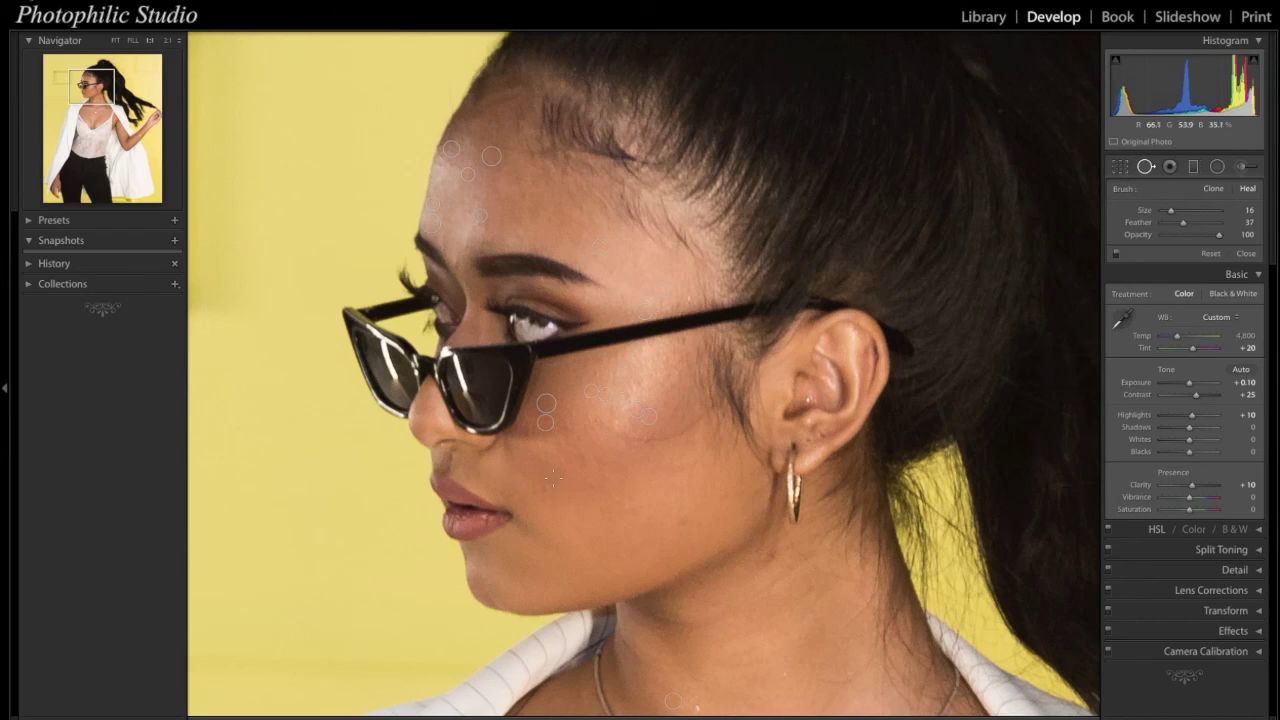
Heal the cheek blemish beside the corner of the mouth at brush size 18 and the one near the jaw at size 21.
scroll(543, 487, "up", 3)
scroll(543, 487, "down", 3)
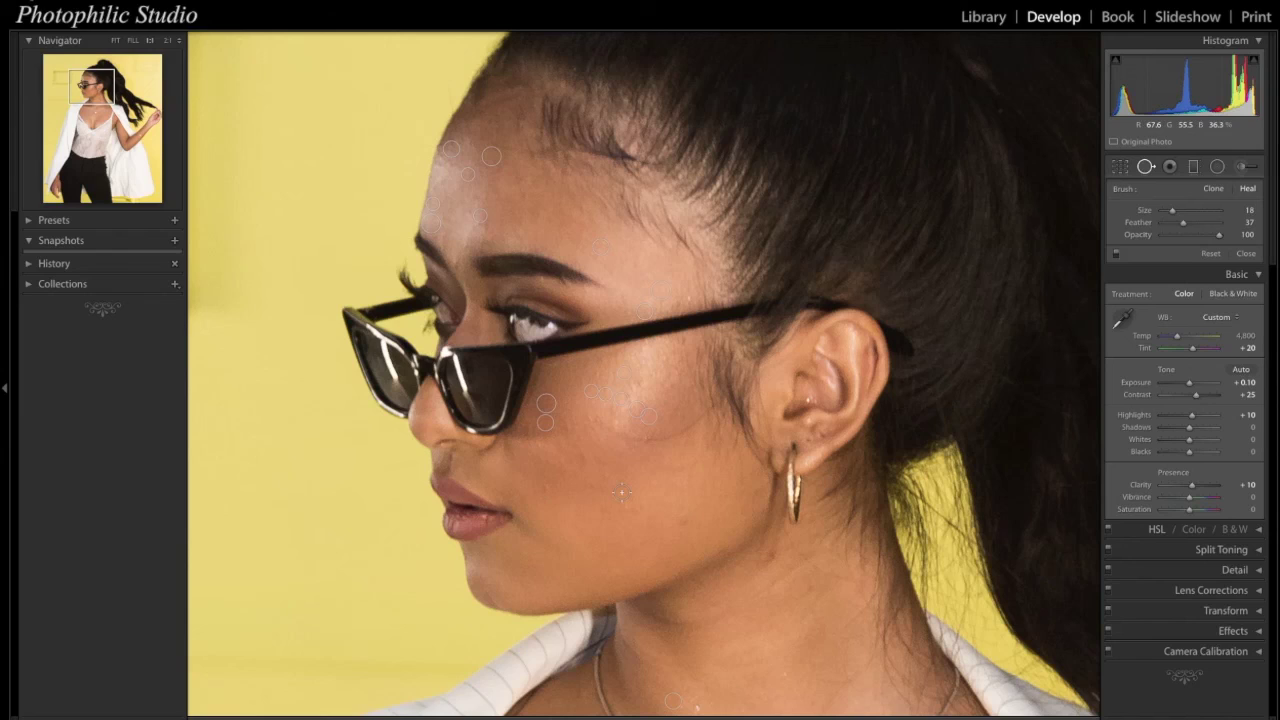
left_click(546, 488)
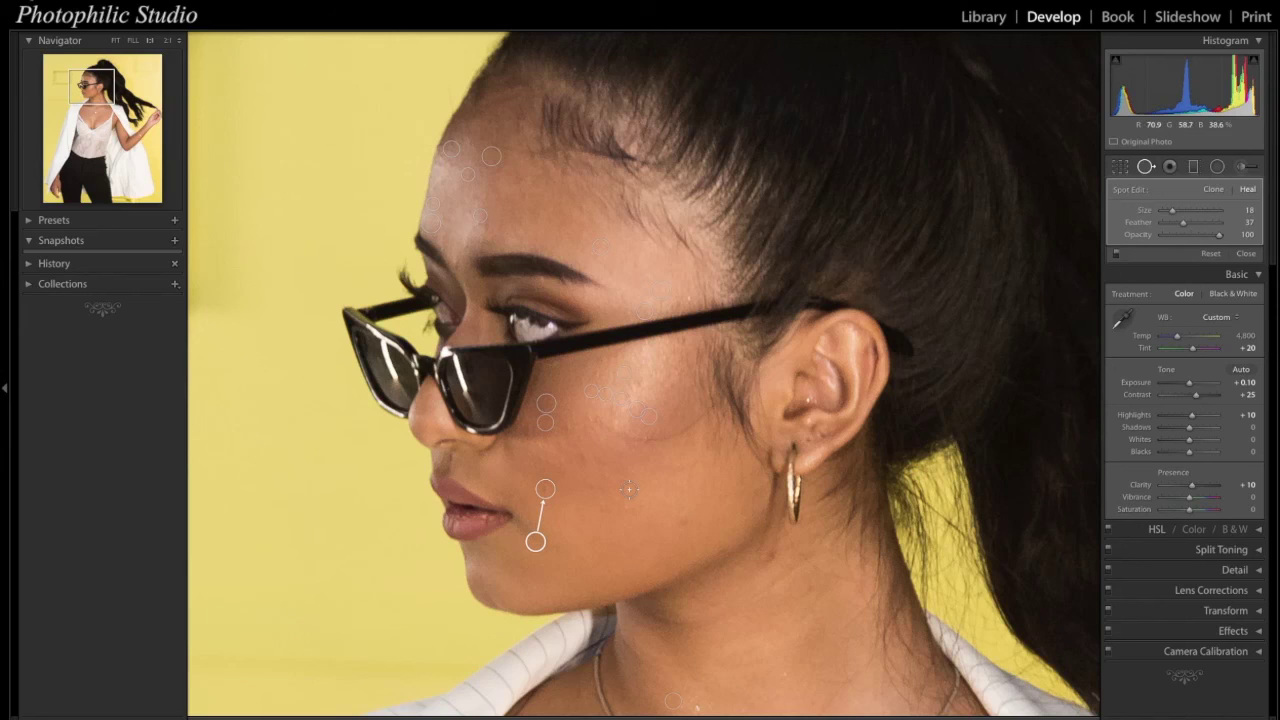
left_click(629, 489)
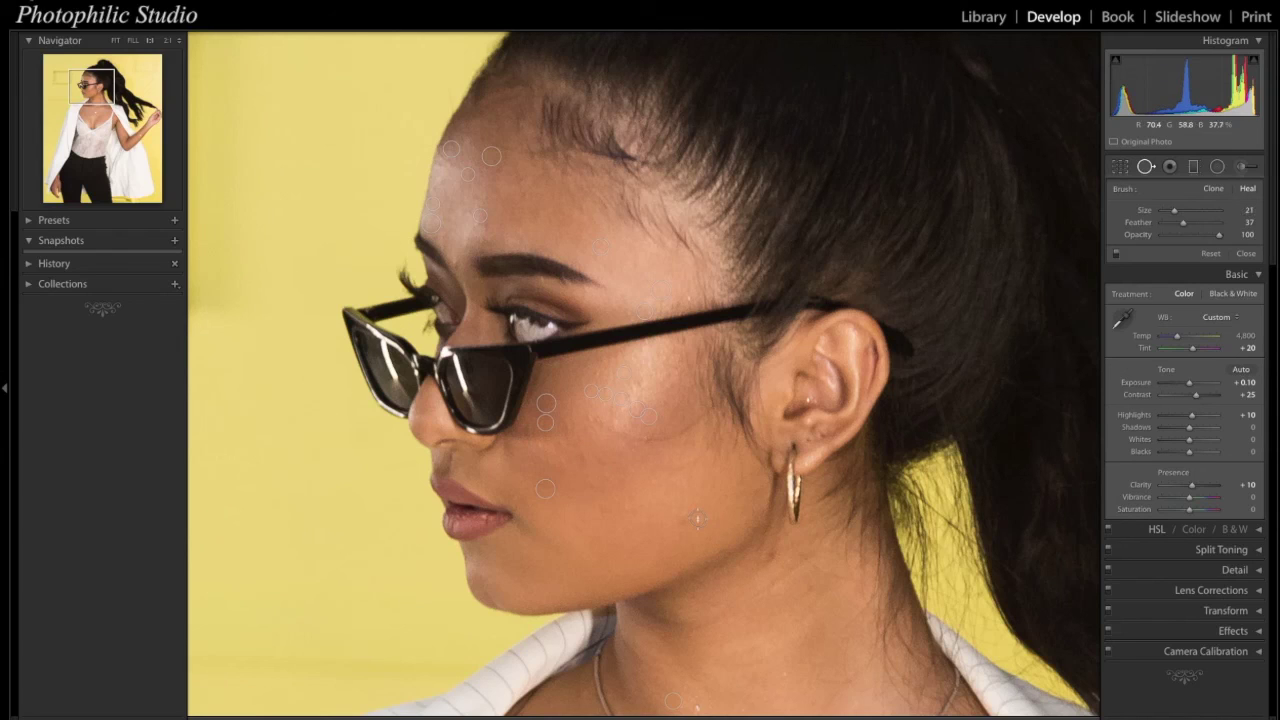
left_click(685, 520)
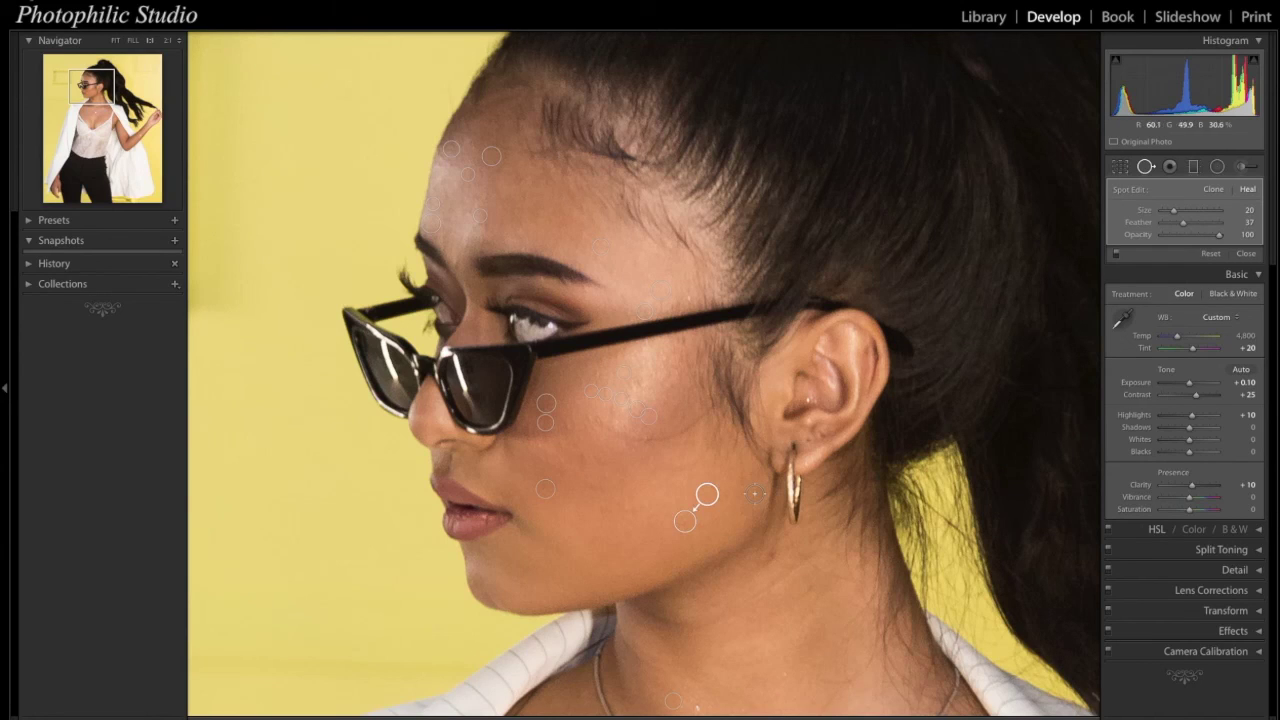
key("Delete")
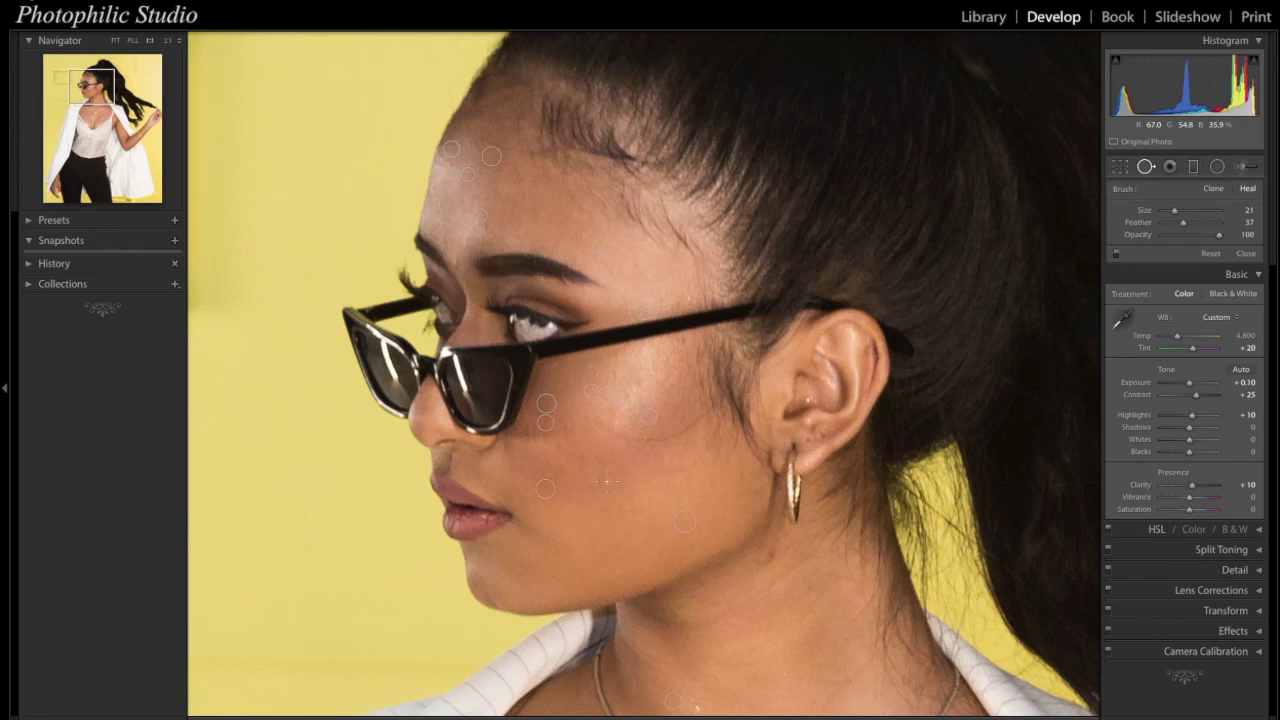
key("[")
left_click(645, 437)
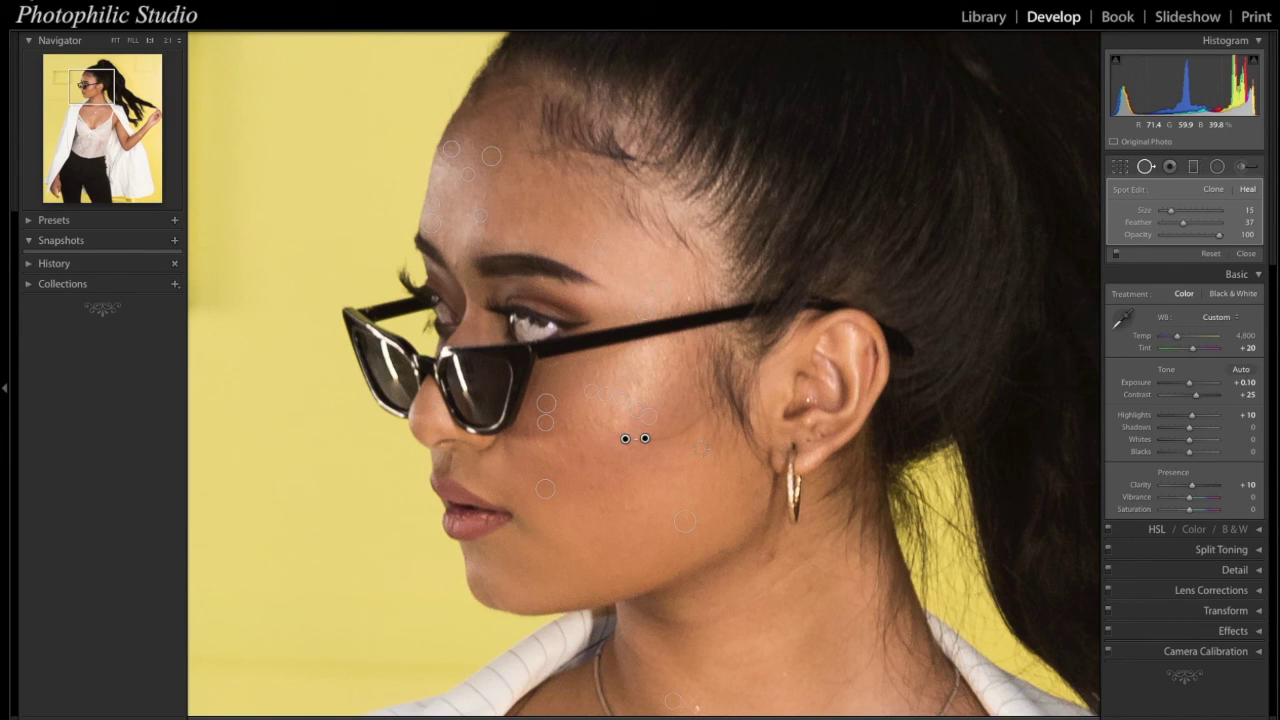
right_click(645, 438)
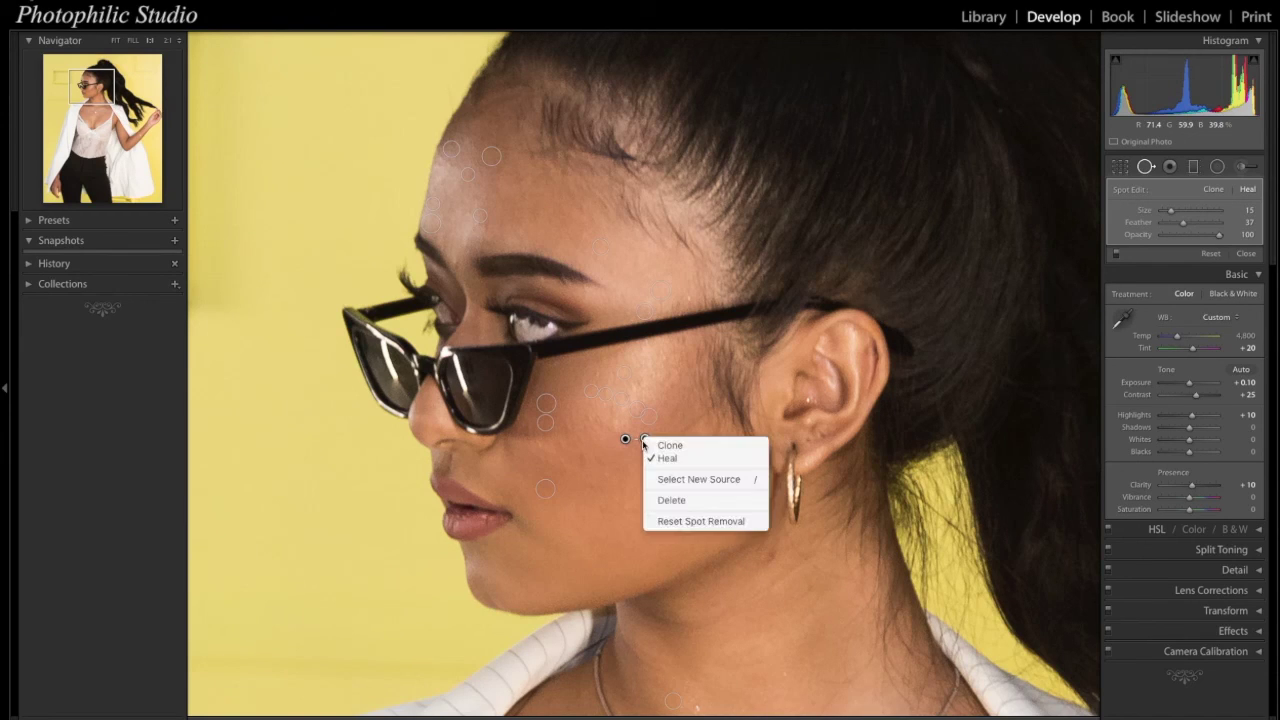
left_click(668, 500)
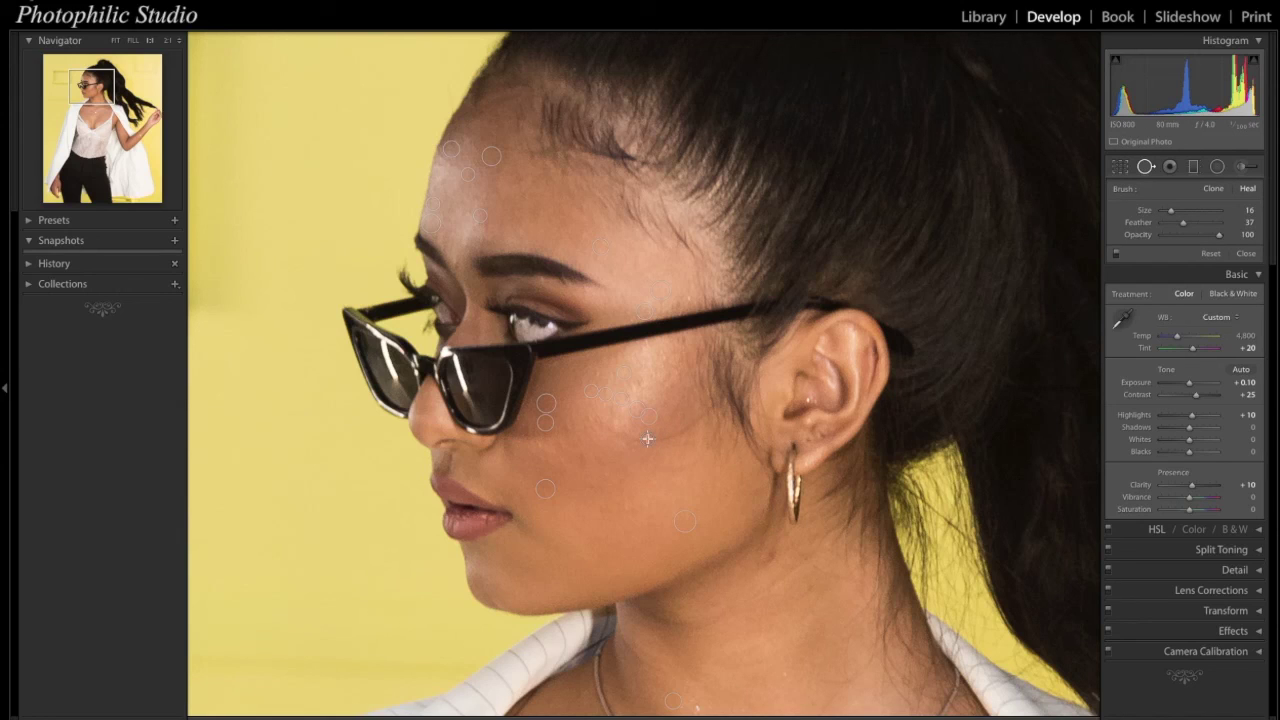
Heal the spots below the cheekbone highlight and between the eyebrows at brush size 16, sampling the eyebrow spot from the skin above it.
left_click(647, 438)
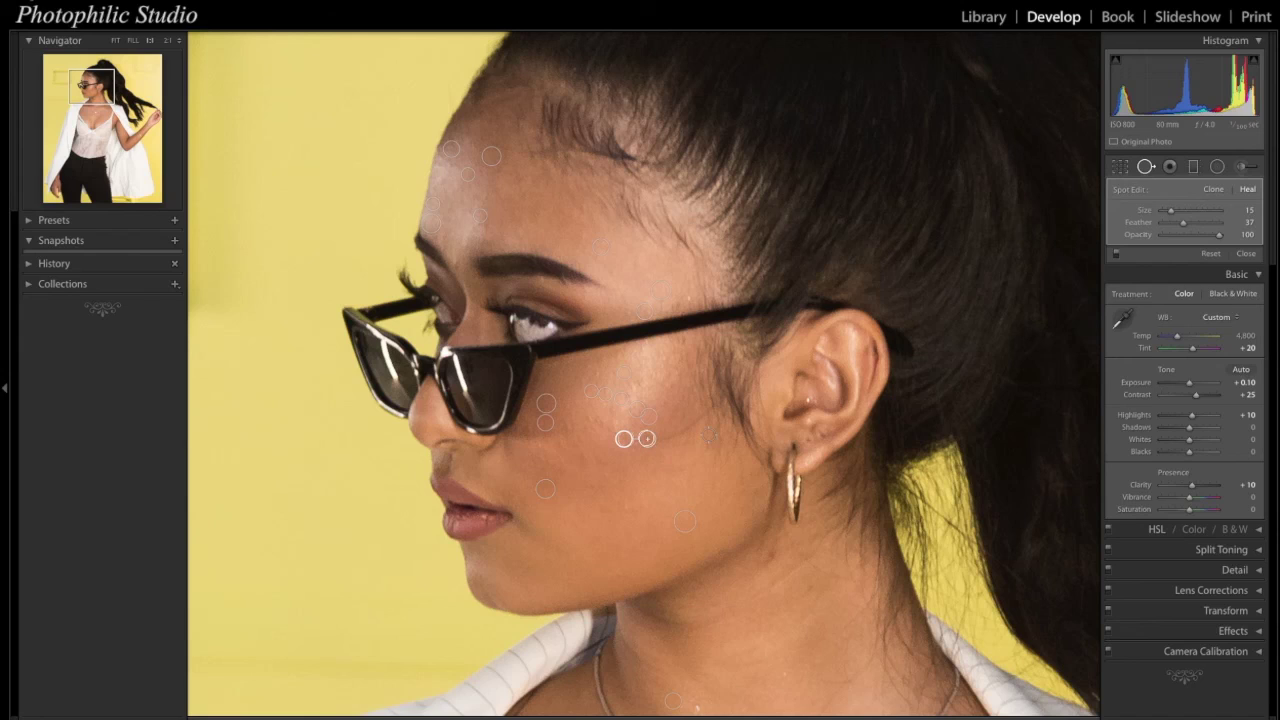
key("Delete")
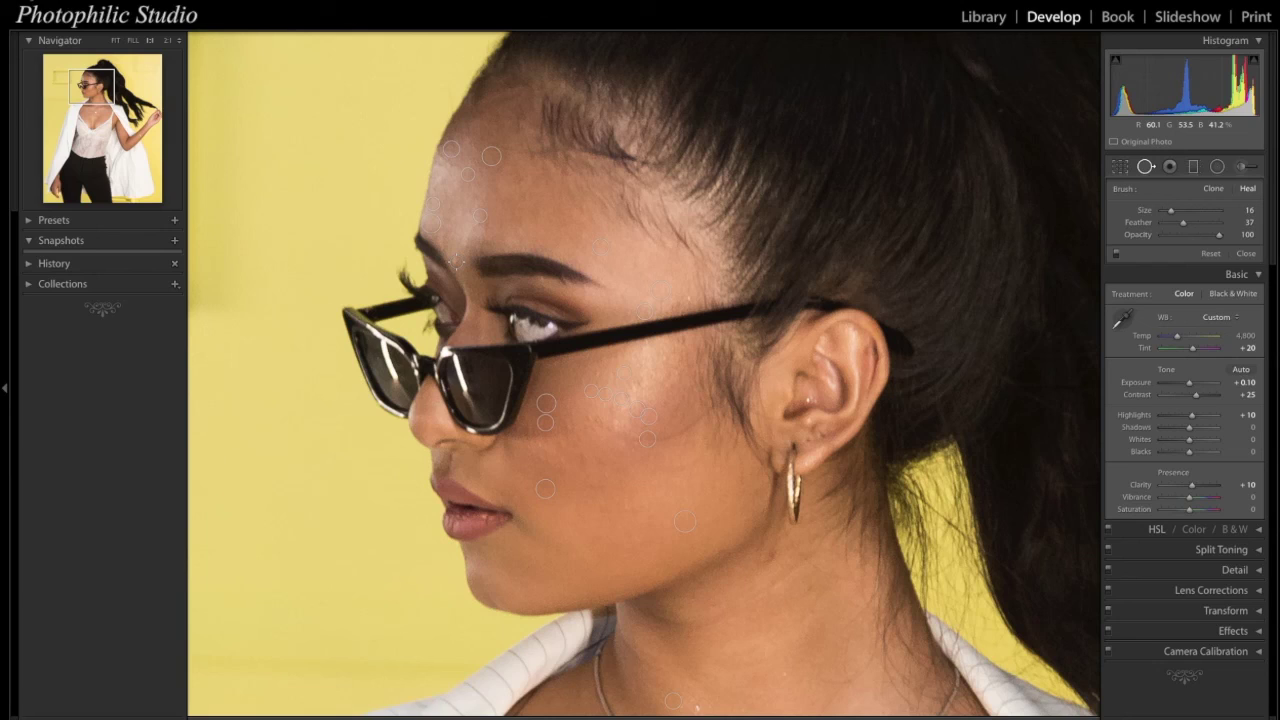
left_click(455, 262)
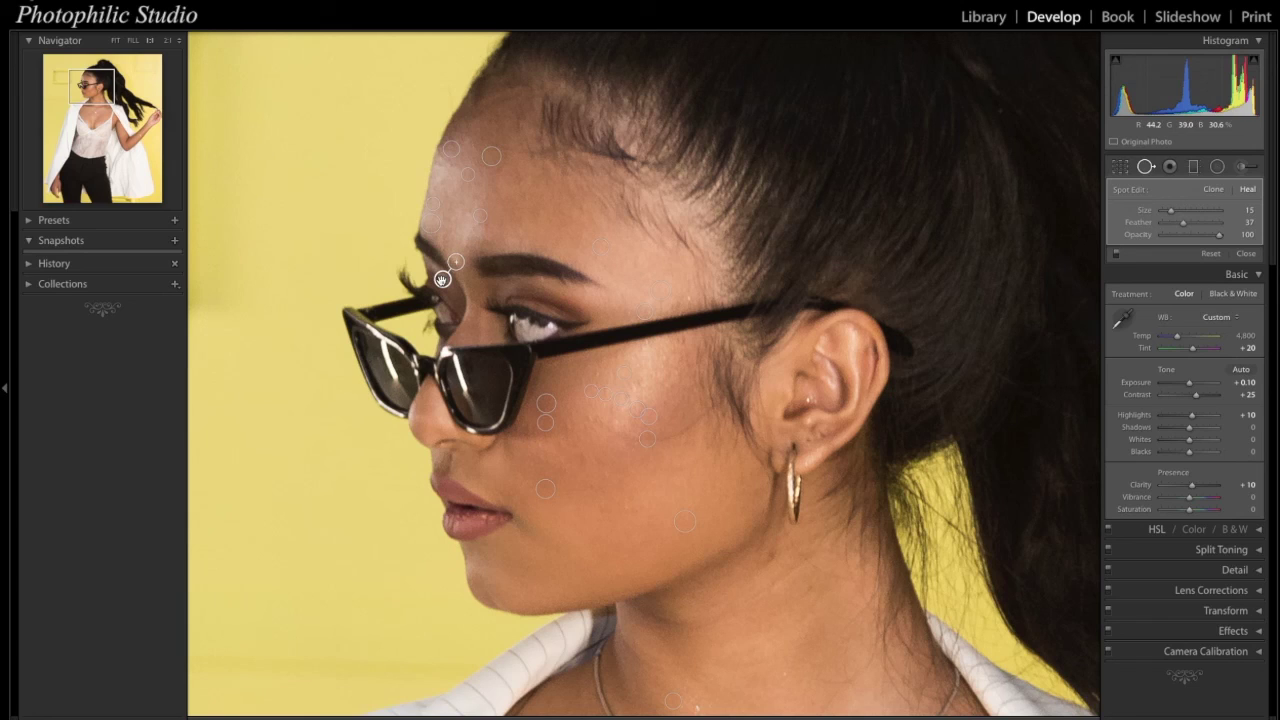
left_click_drag(442, 279, 458, 239)
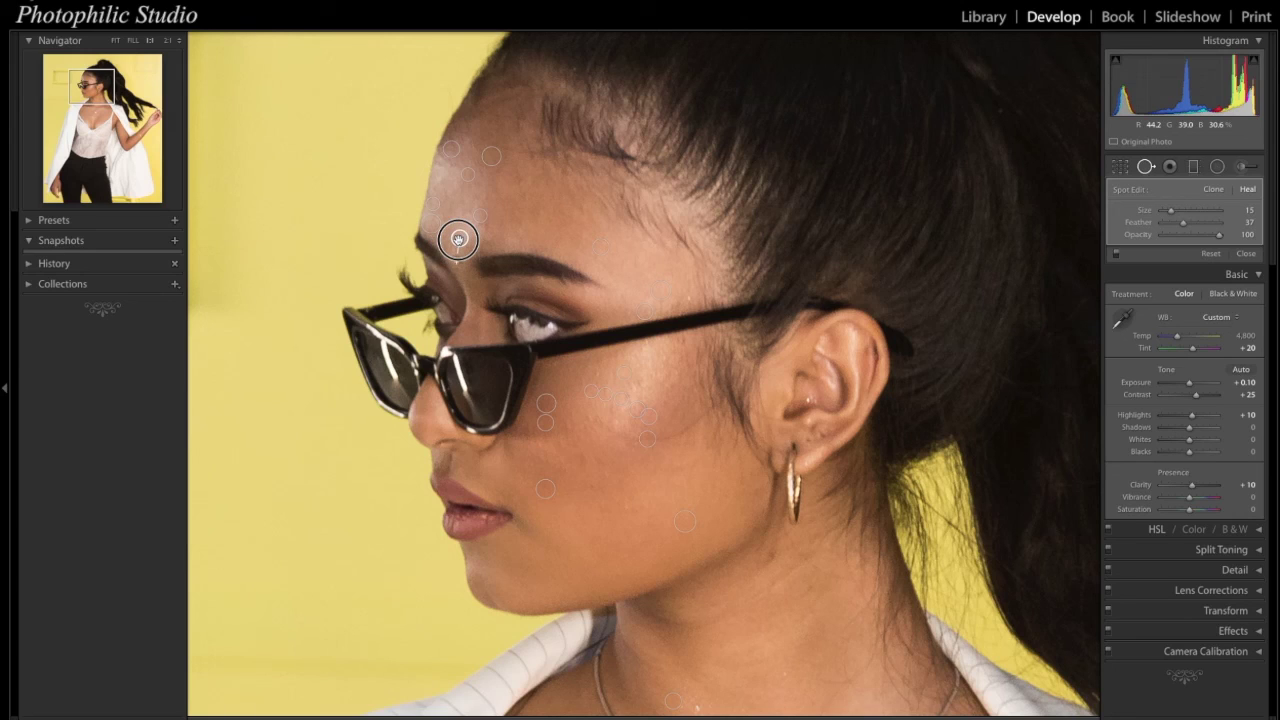
left_click_drag(458, 239, 459, 238)
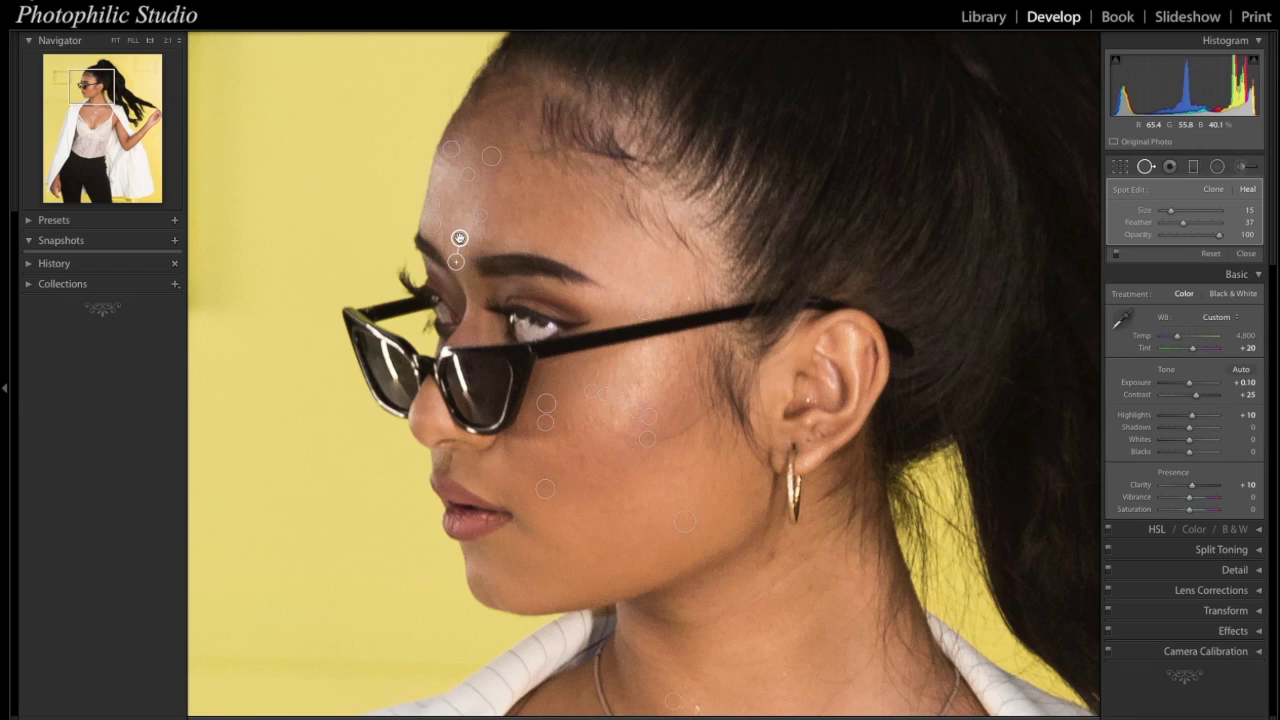
key("Escape")
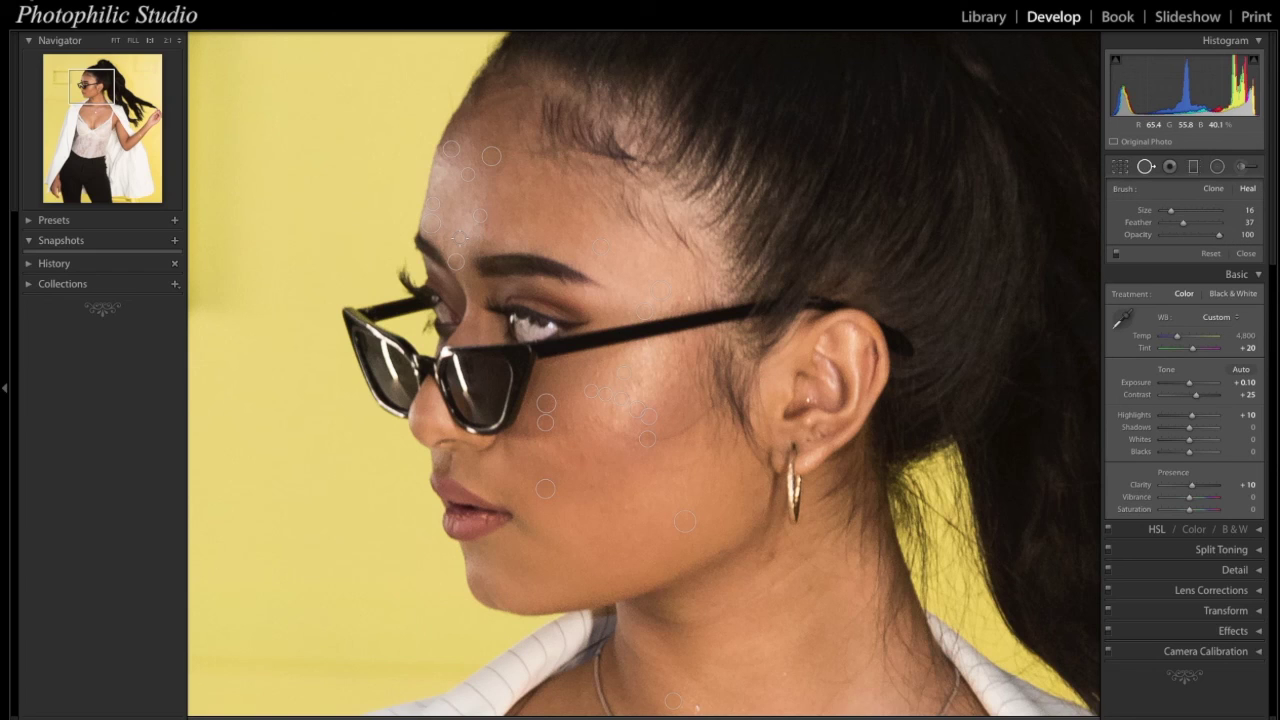
Finish spot removal and fit the whole photo in the view.
key("q")
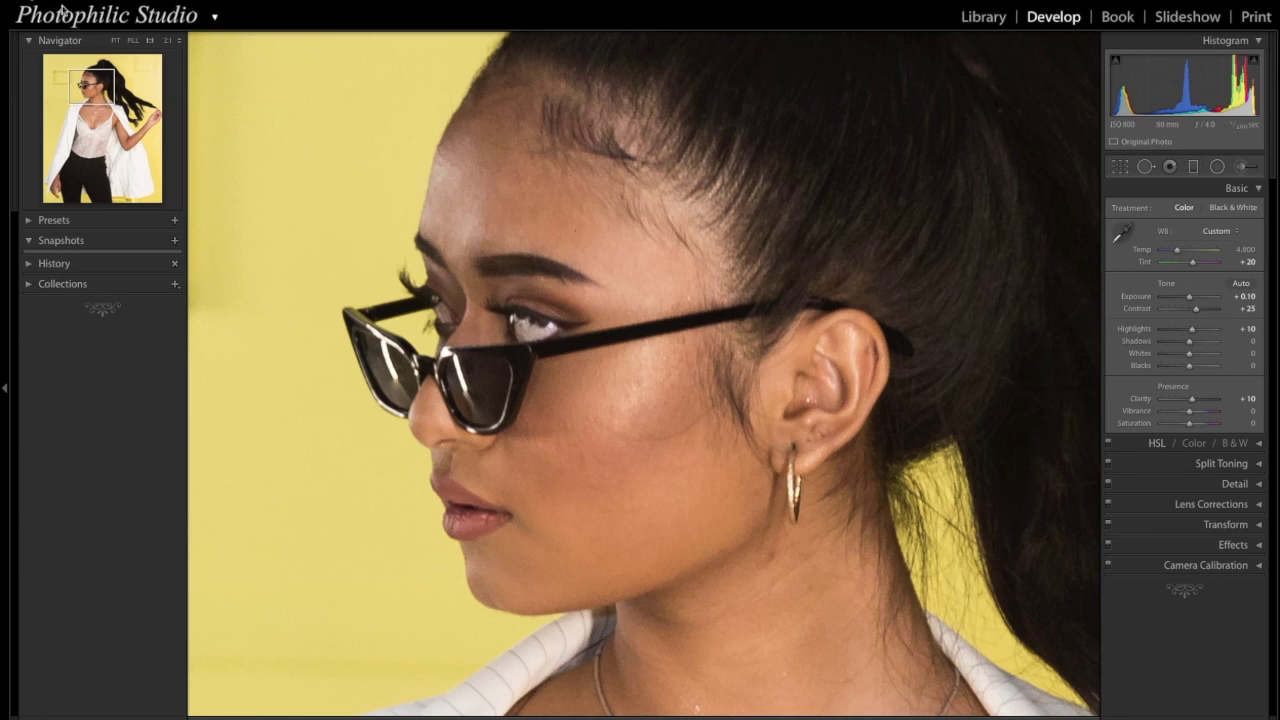
left_click(116, 41)
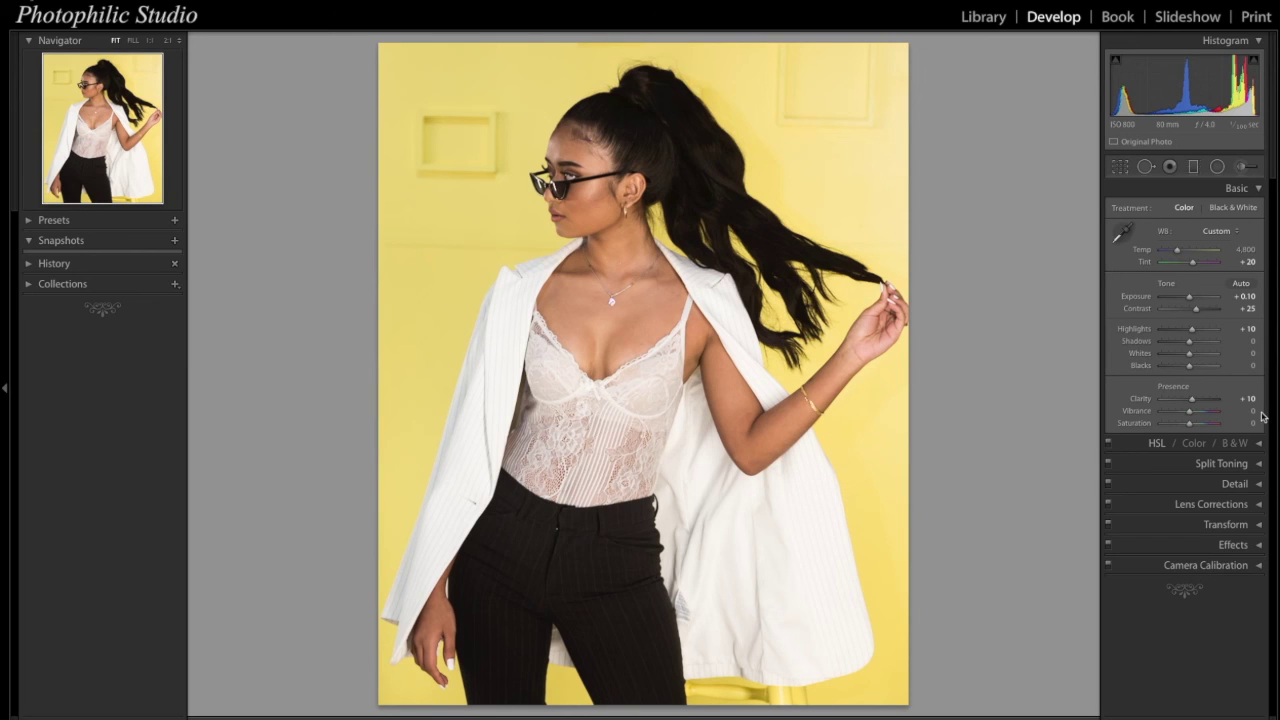
Preview the photo in the Black & White treatment and switch it back to Color.
scroll(1252, 358, "down", 1)
scroll(1252, 358, "up", 1)
left_click(1221, 208)
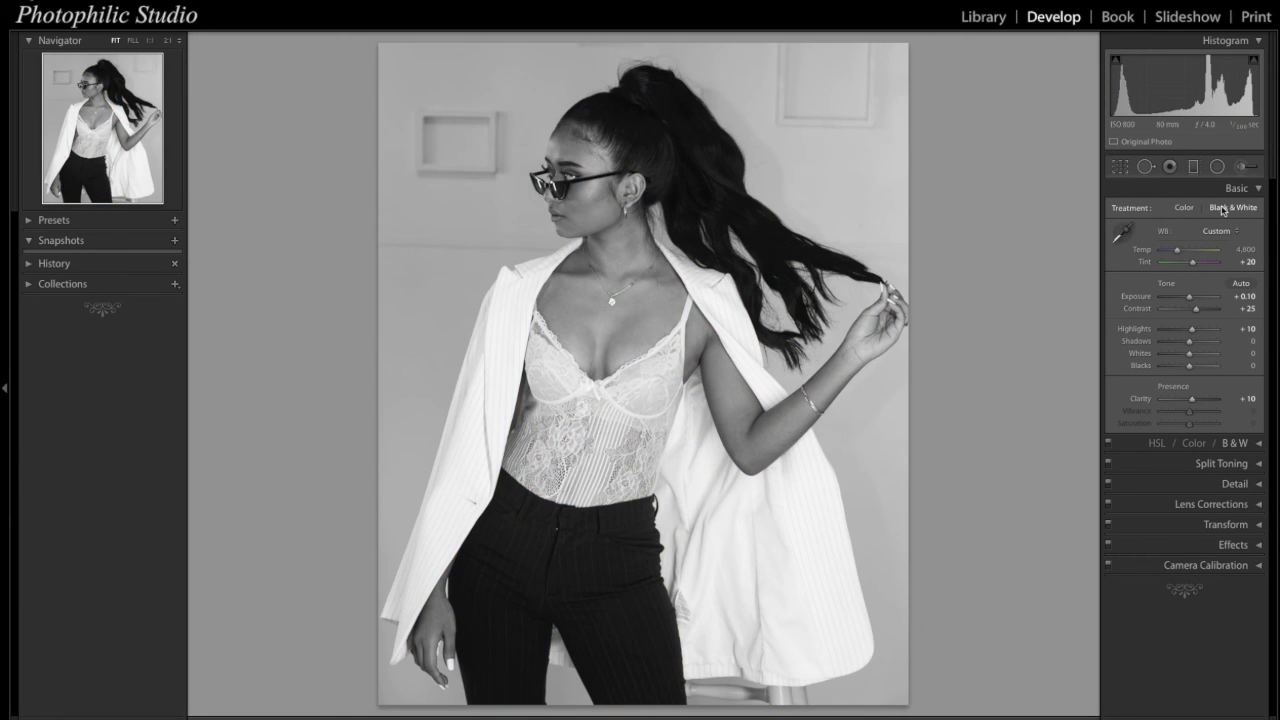
left_click(1184, 208)
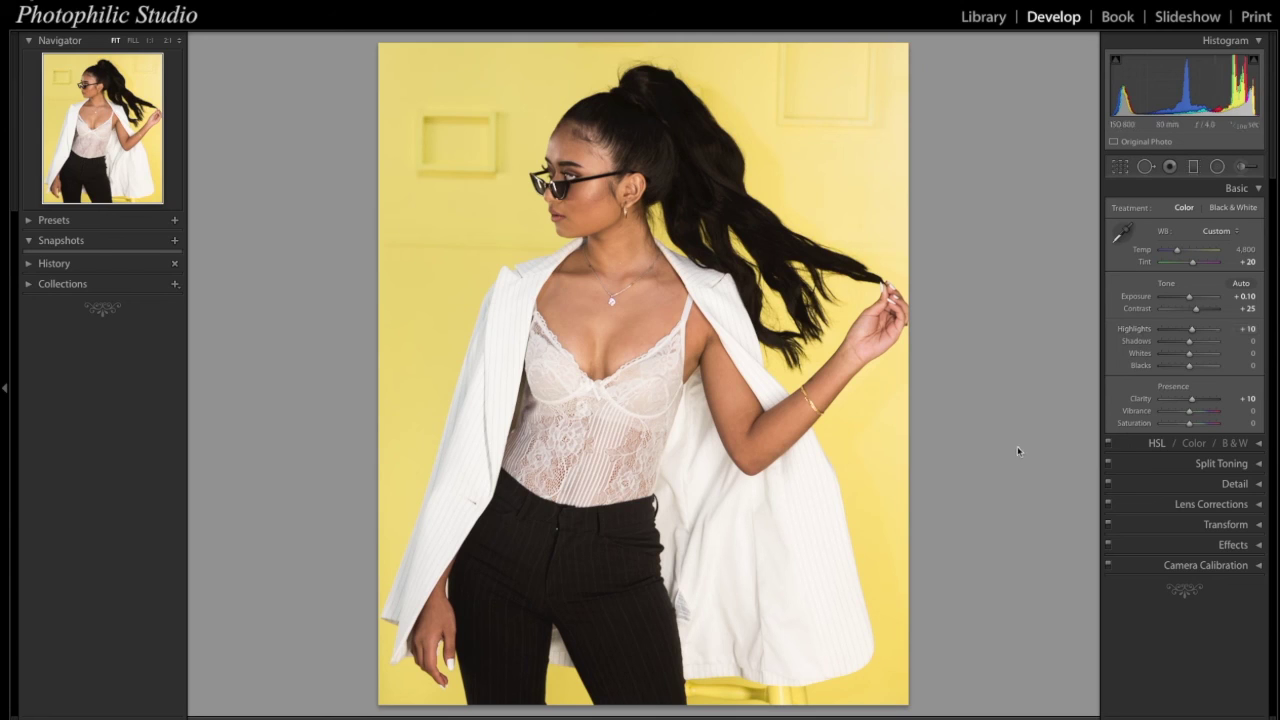
left_click(1258, 443)
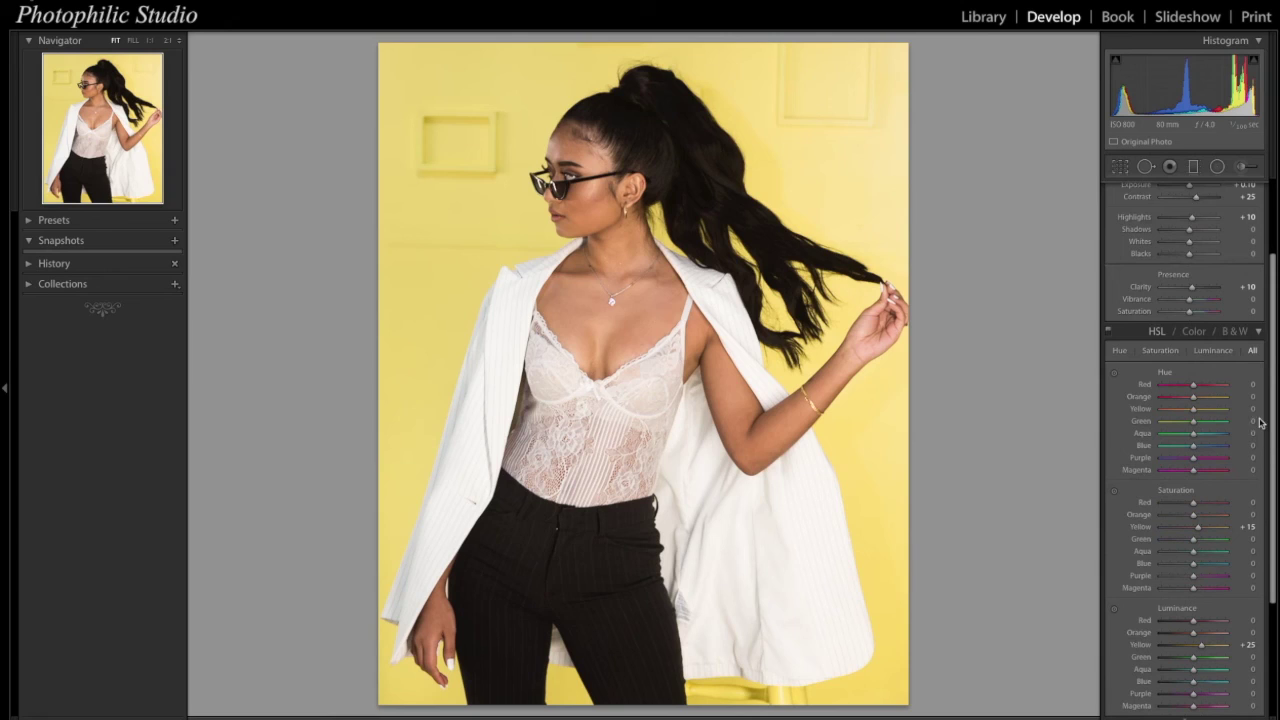
left_click(1260, 332)
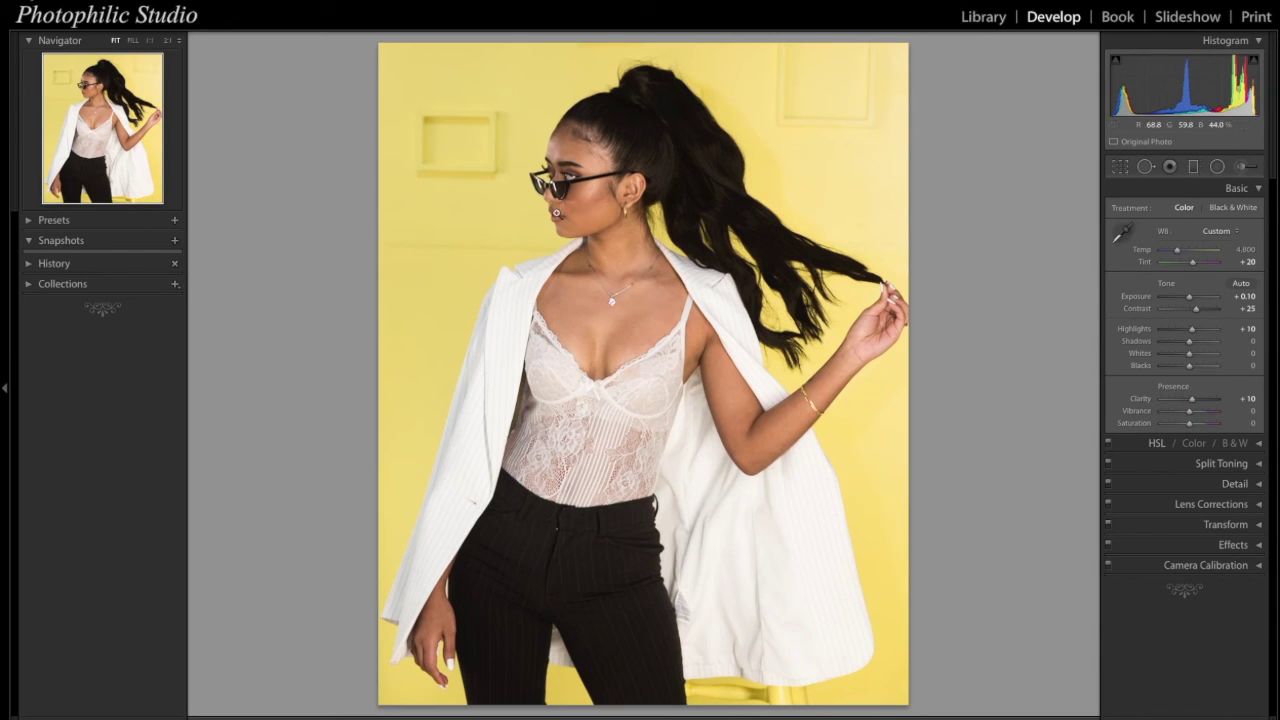
Start an Adjustment Brush mask on the lower lip using the Exposure effect at 0.30.
left_click(554, 215)
left_click_drag(600, 212, 705, 314)
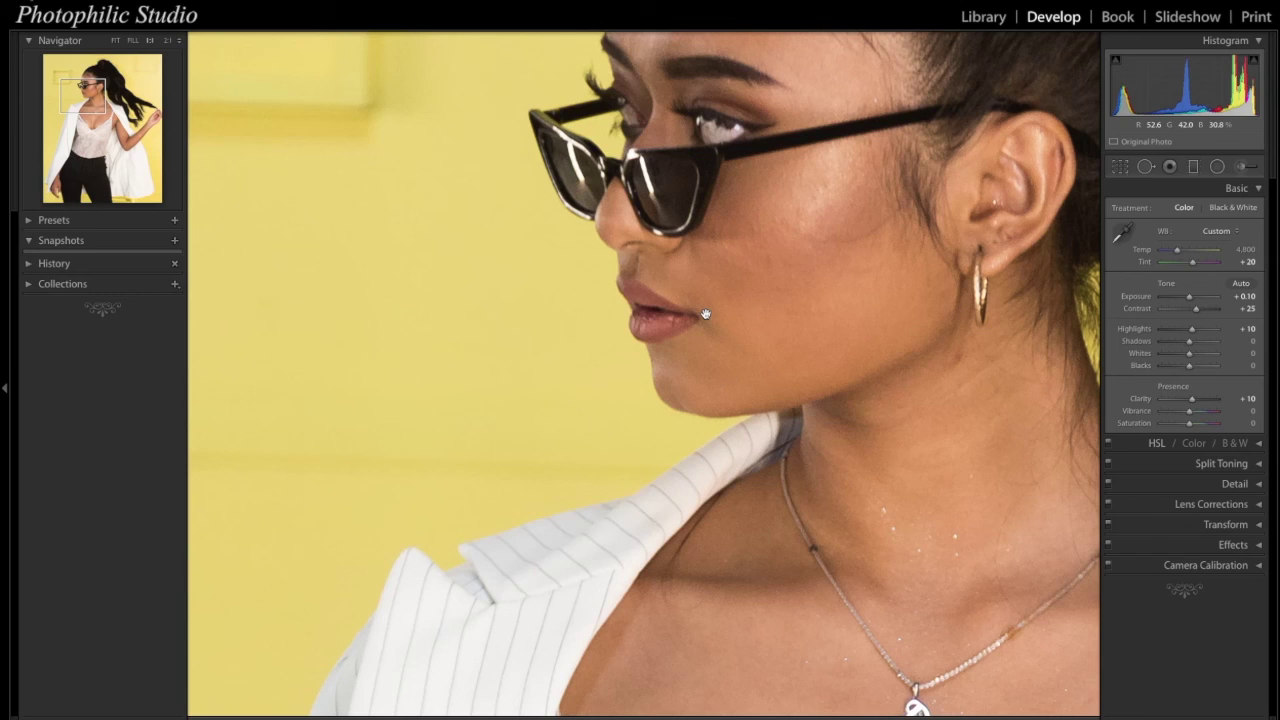
key("k")
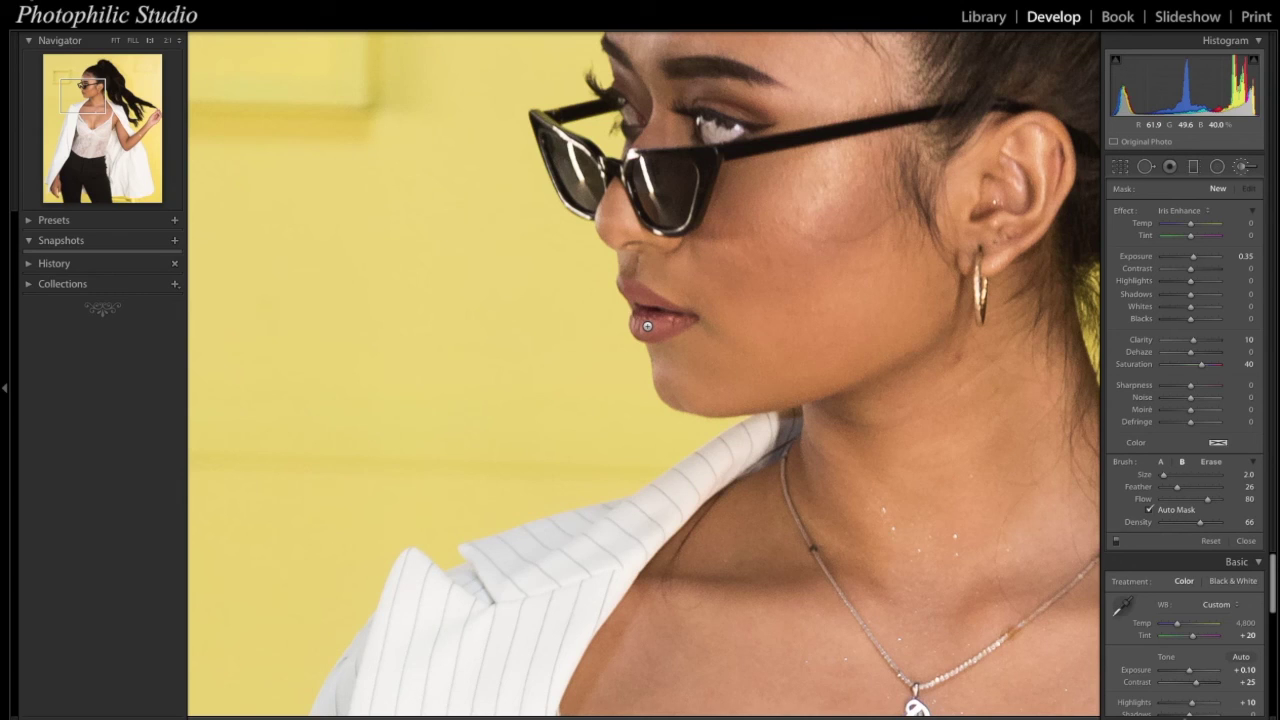
left_click(647, 326)
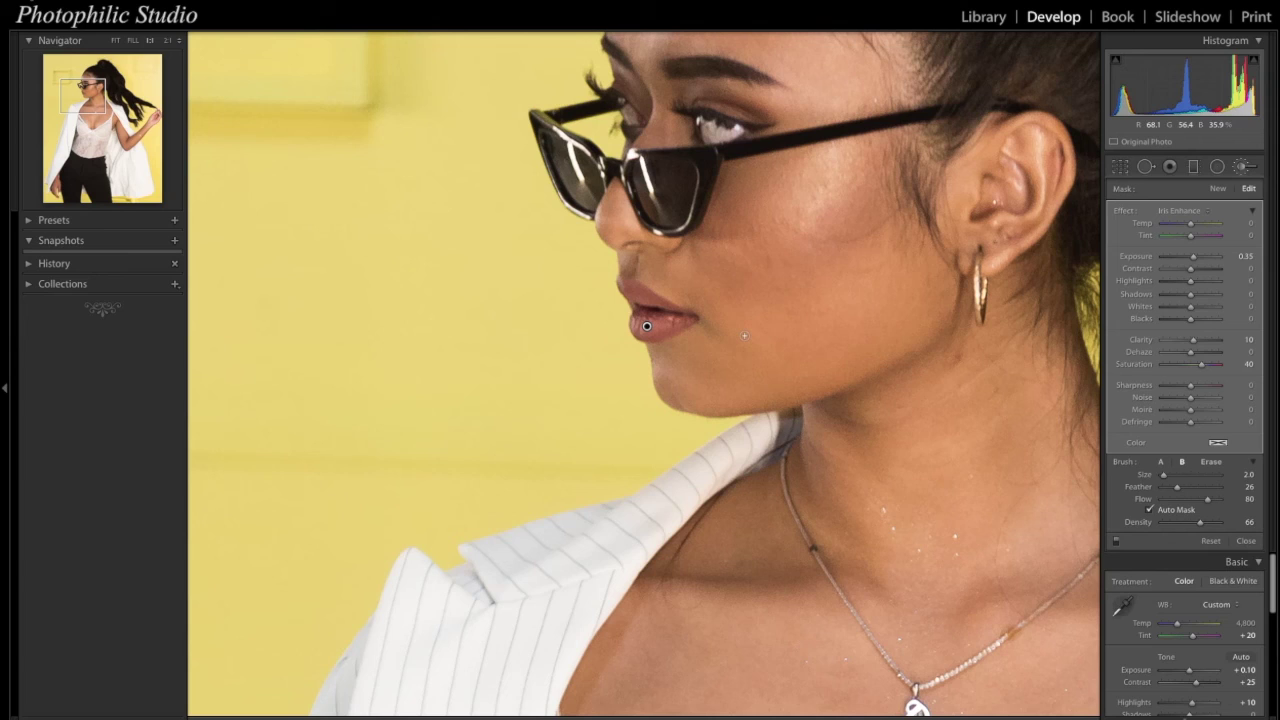
left_click(1182, 211)
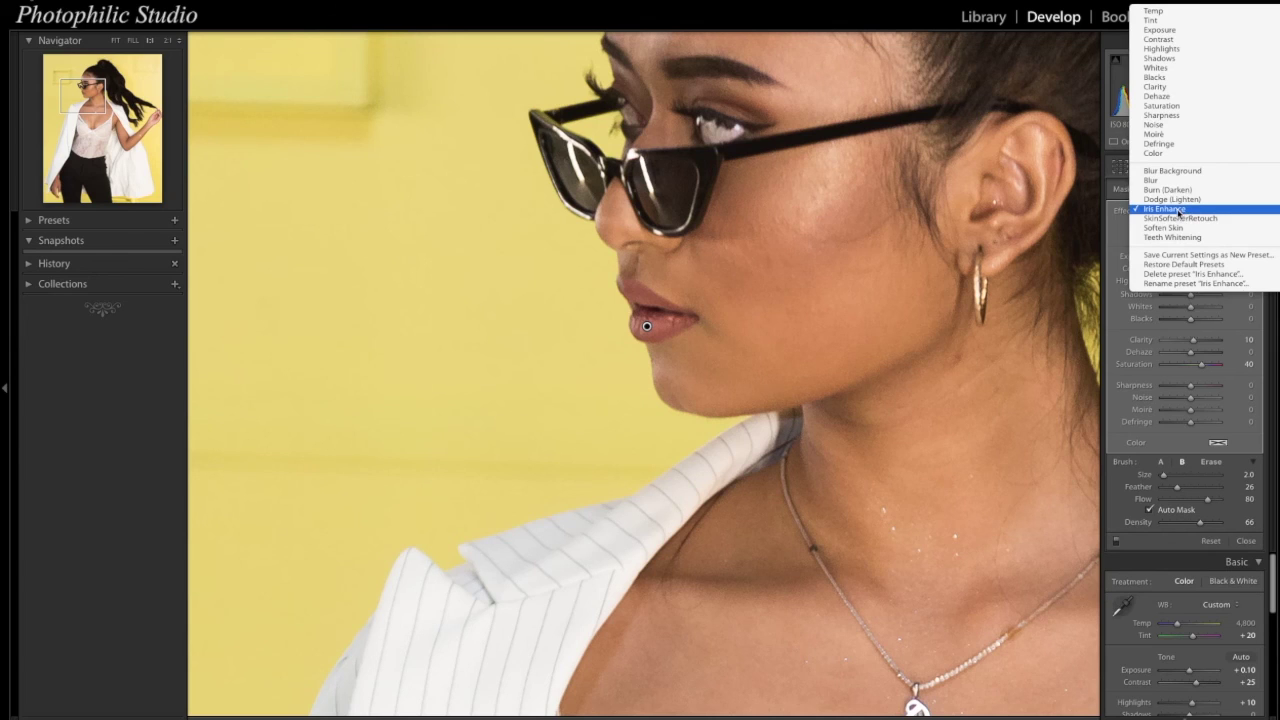
left_click(1228, 31)
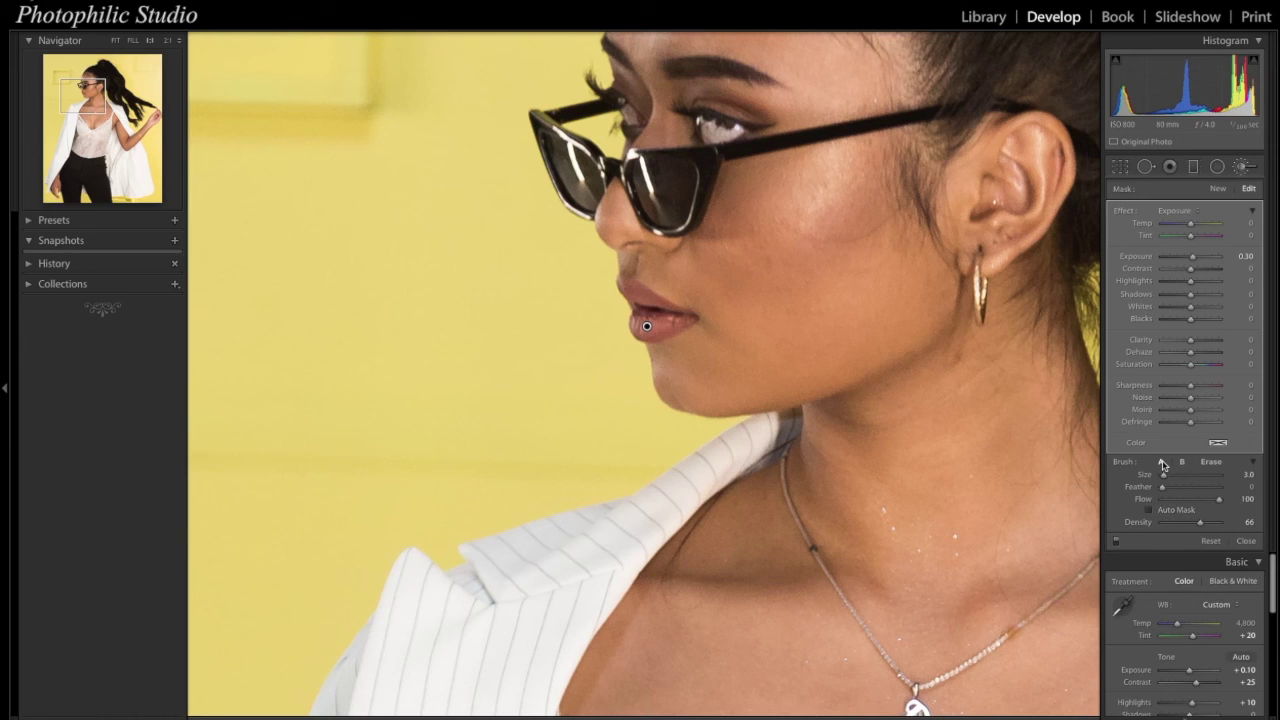
Paint the exposure mask over the lips using brush B at a small size with Auto Mask on.
left_click(1182, 463)
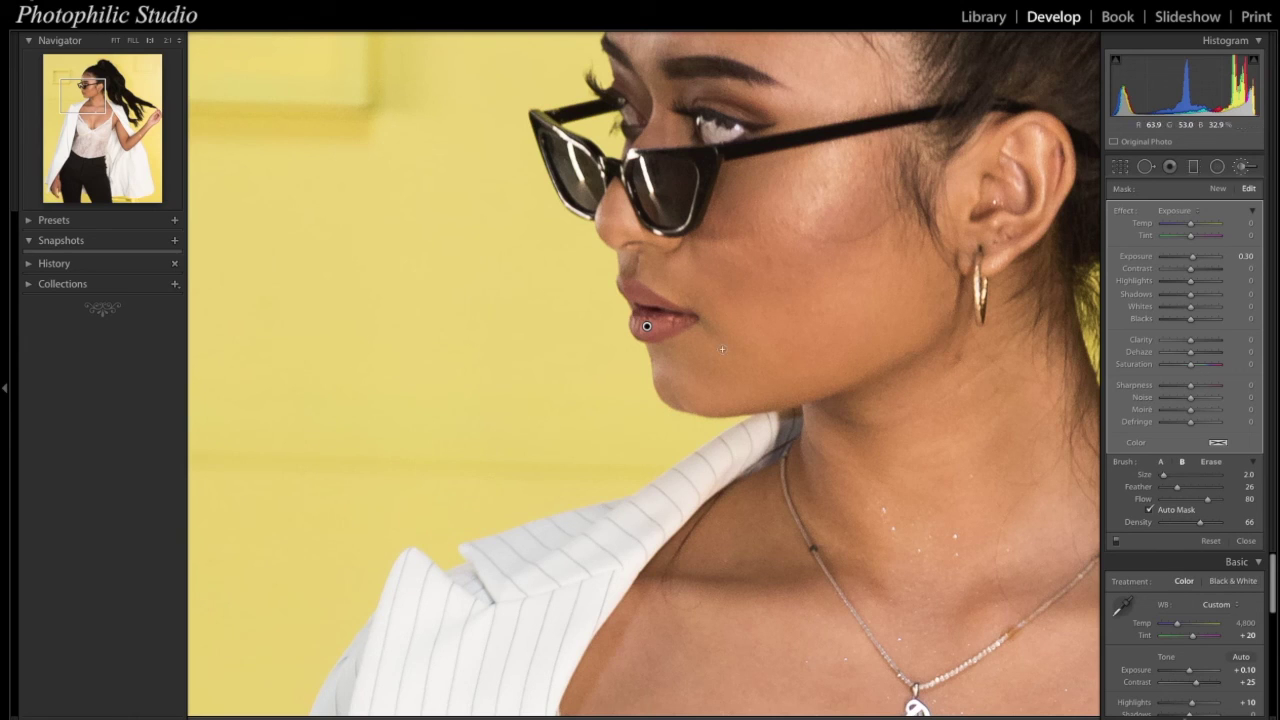
scroll(643, 328, "down", 3)
scroll(654, 310, "up", 2)
scroll(653, 310, "down", 1)
scroll(688, 318, "down", 1)
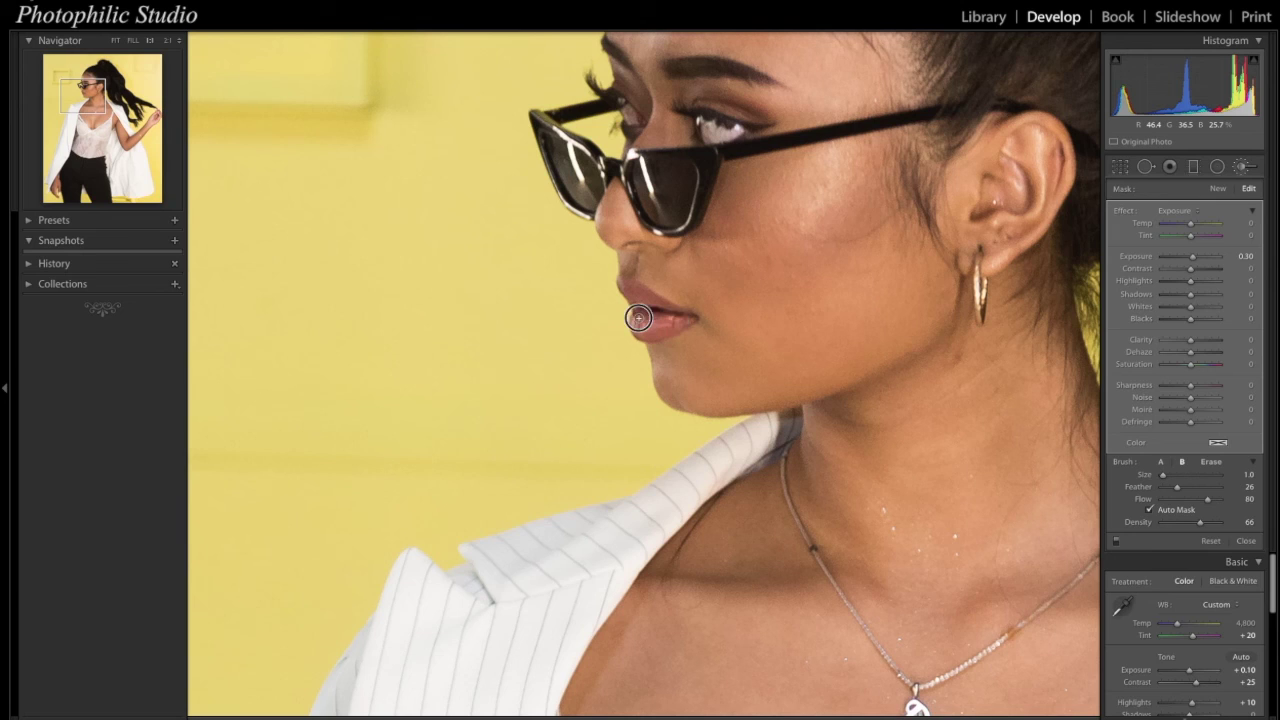
left_click_drag(648, 334, 692, 320)
key("]")
key("[")
mouse_move(693, 316)
left_mouse_down()
mouse_move(624, 282)
mouse_move(638, 303)
mouse_move(693, 314)
left_mouse_up()
key("bracketleft")
Check the lip coverage with the mask overlay and paint in the missed parts of the lips.
key("o")
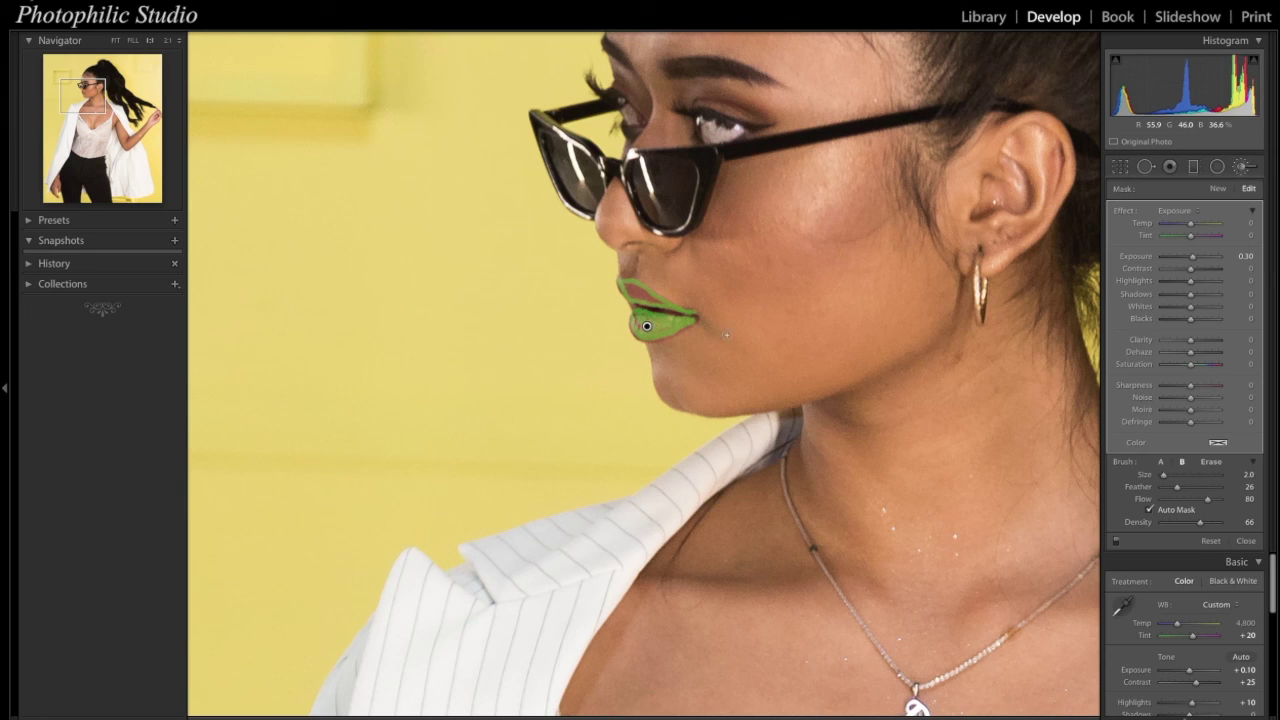
key("o")
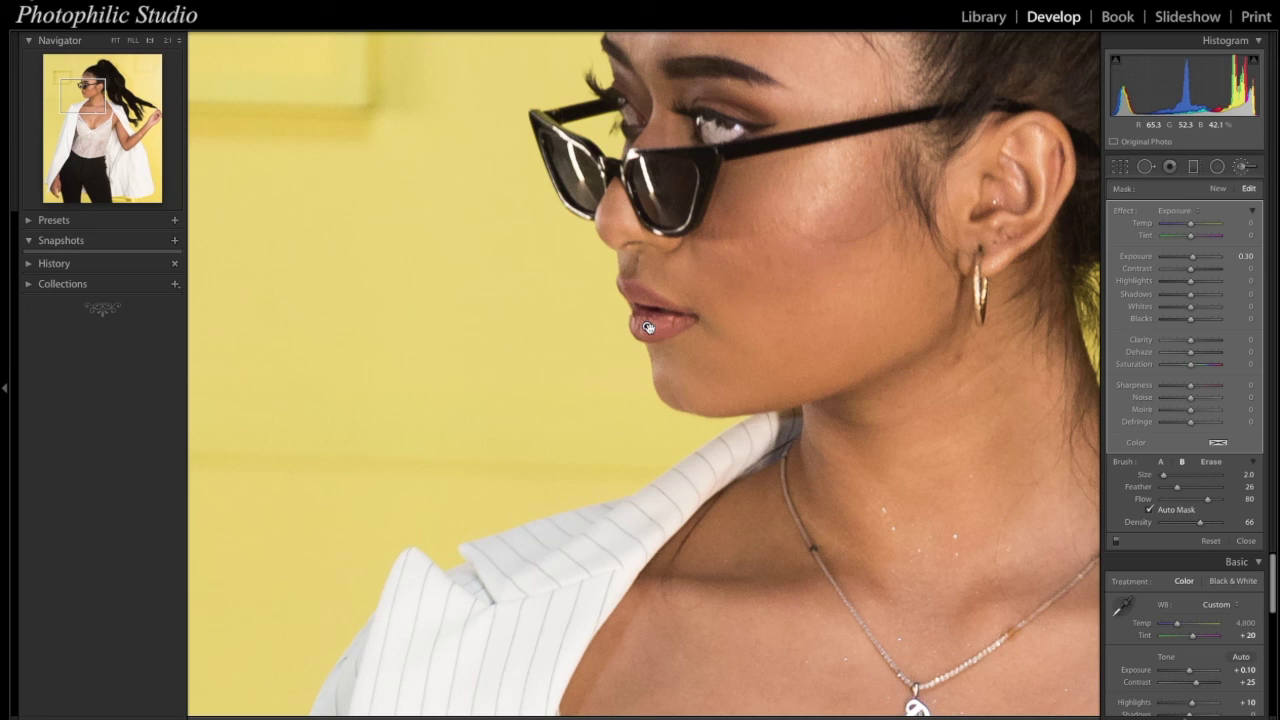
key("o")
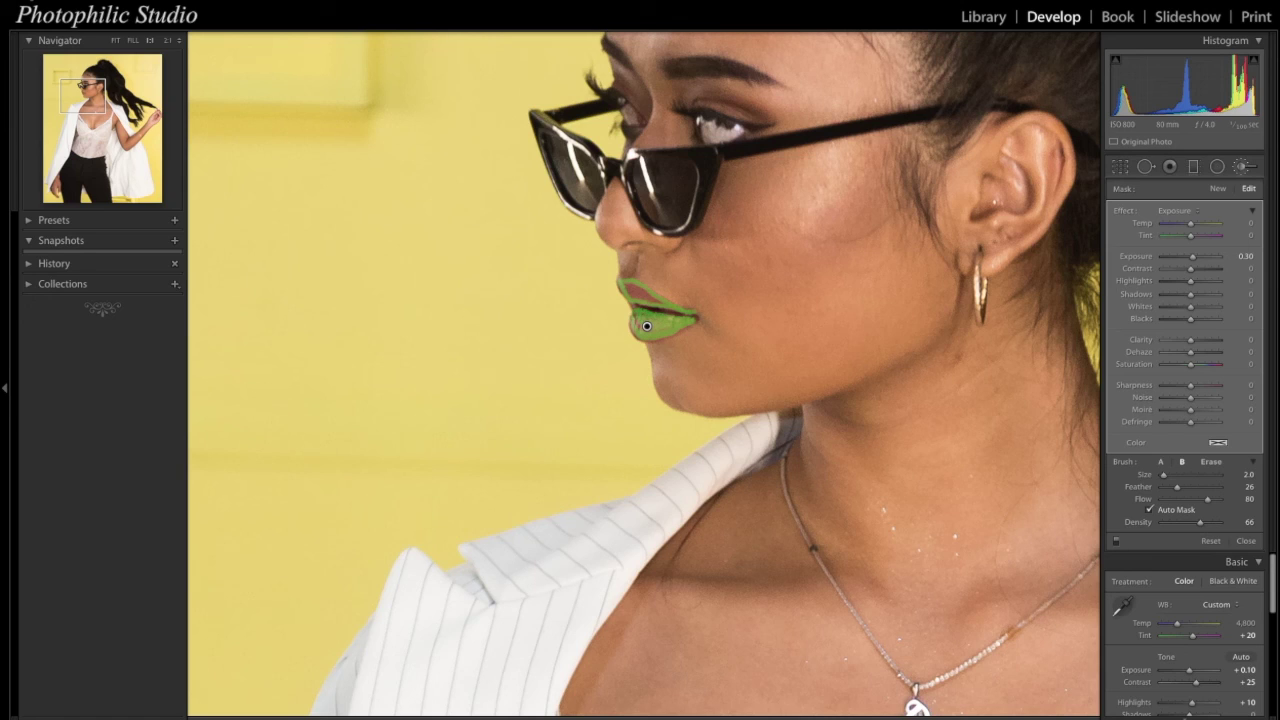
key("o")
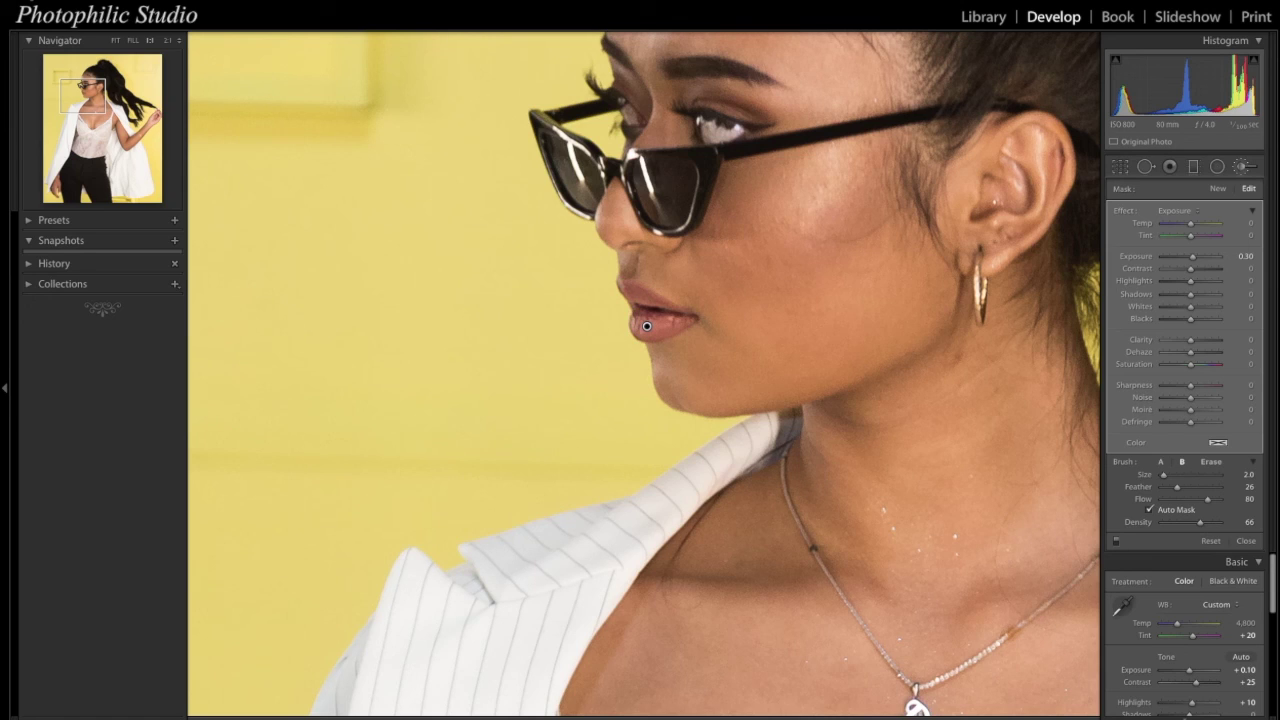
key("o")
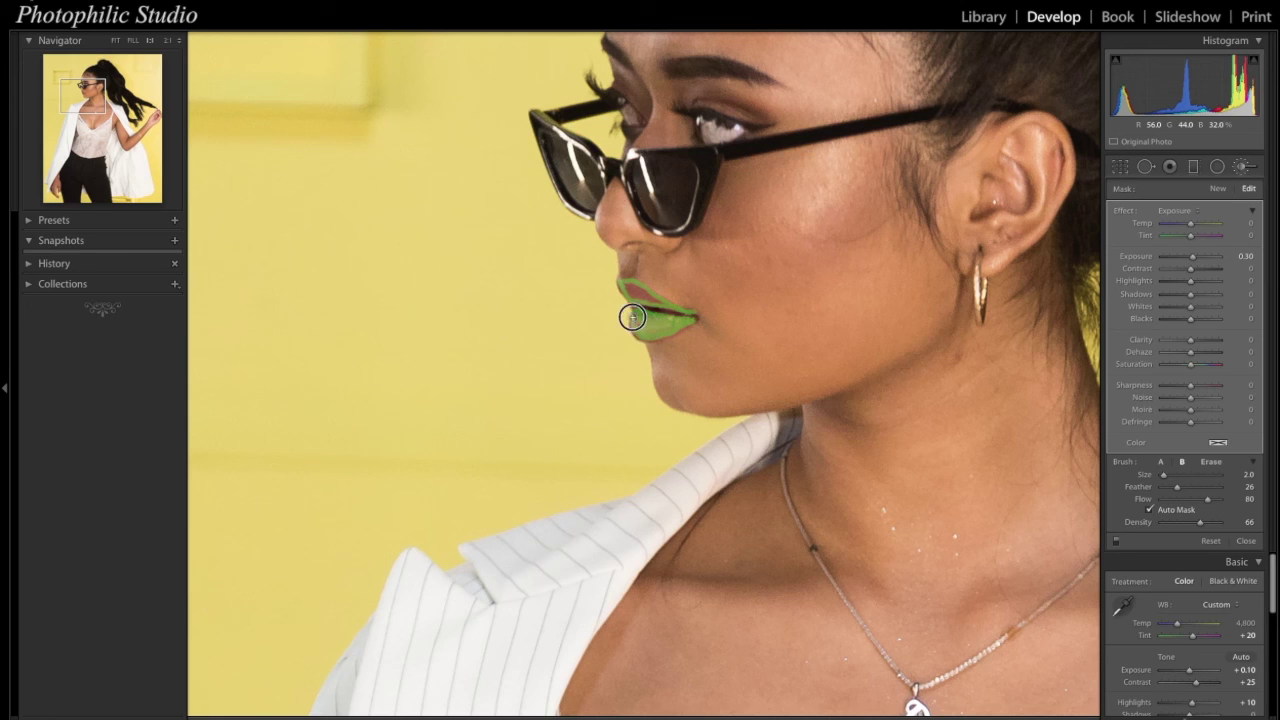
mouse_move(634, 322)
left_mouse_down()
mouse_move(666, 334)
mouse_move(697, 321)
mouse_move(639, 334)
mouse_move(630, 318)
mouse_move(668, 318)
mouse_move(640, 313)
mouse_move(655, 310)
mouse_move(646, 286)
mouse_move(620, 288)
mouse_move(659, 303)
mouse_move(623, 283)
mouse_move(666, 303)
mouse_move(620, 280)
mouse_move(652, 304)
left_mouse_up()
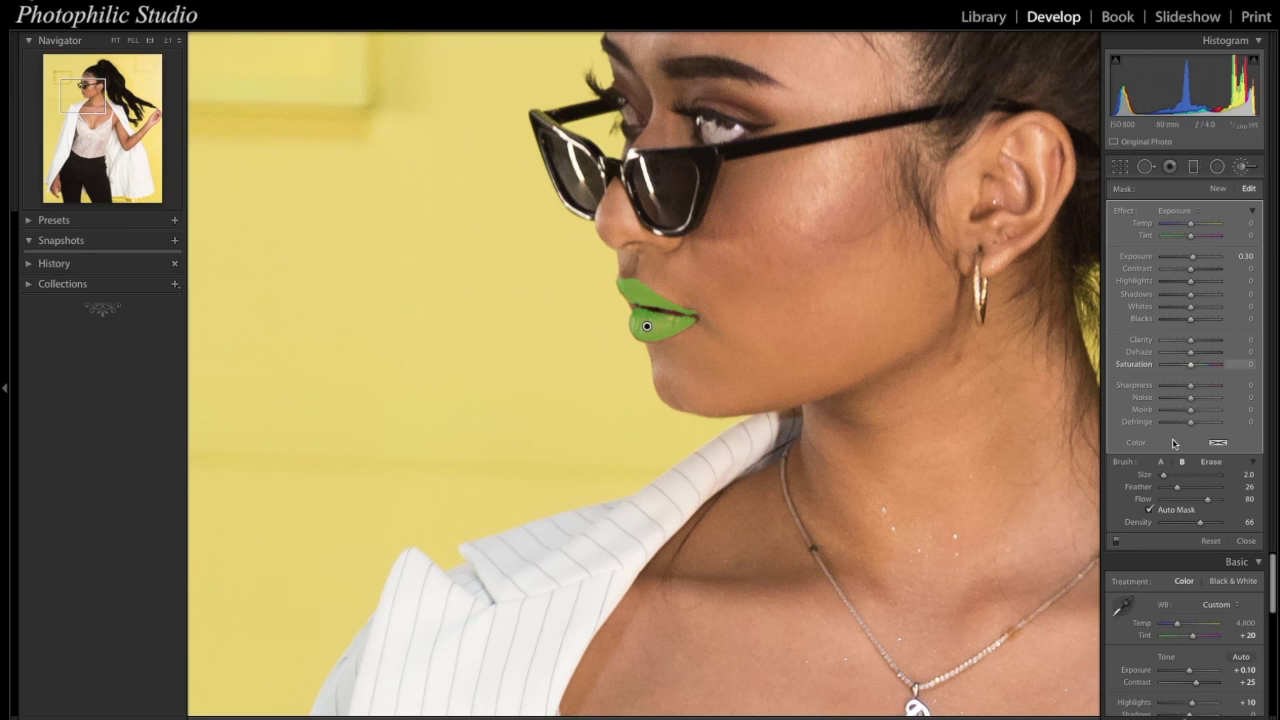
Erase mask spill around the corner of the mouth with the eraser brush and hide the mask overlay.
left_click(1211, 461)
scroll(696, 287, "down", 4)
scroll(696, 287, "down", 1)
left_click_drag(704, 318, 690, 302)
scroll(801, 369, "up", 1)
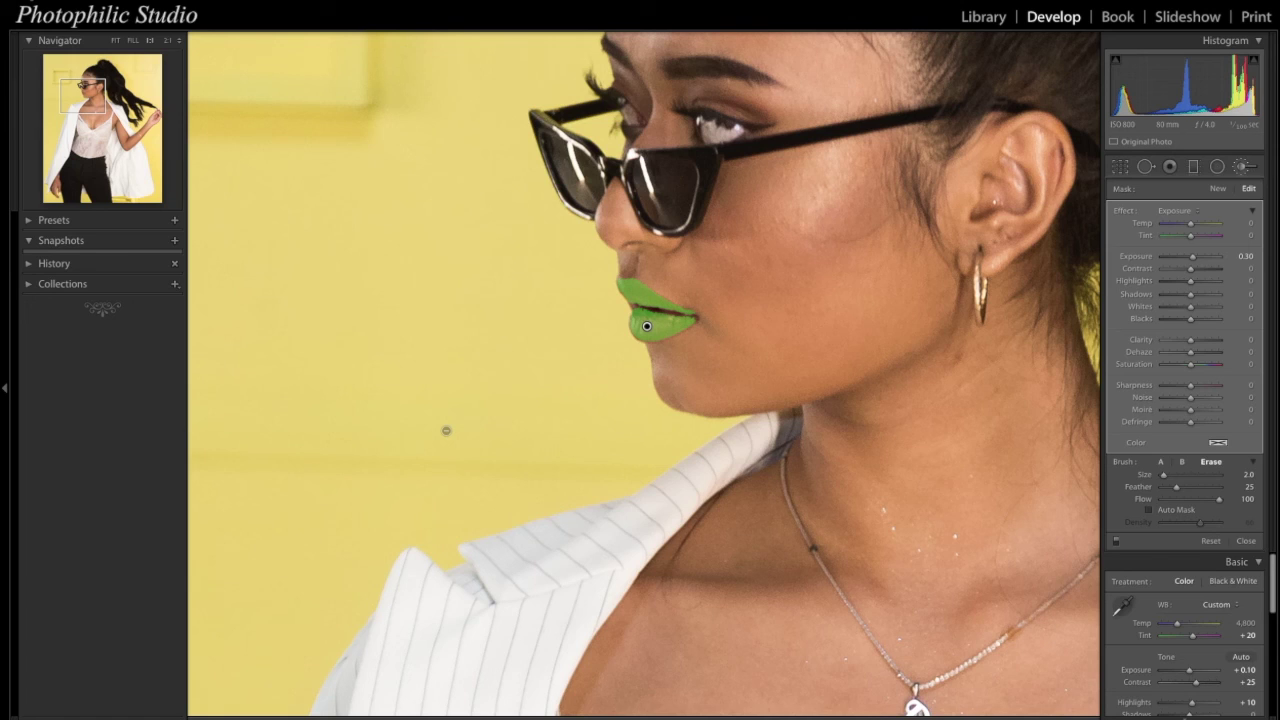
key("o")
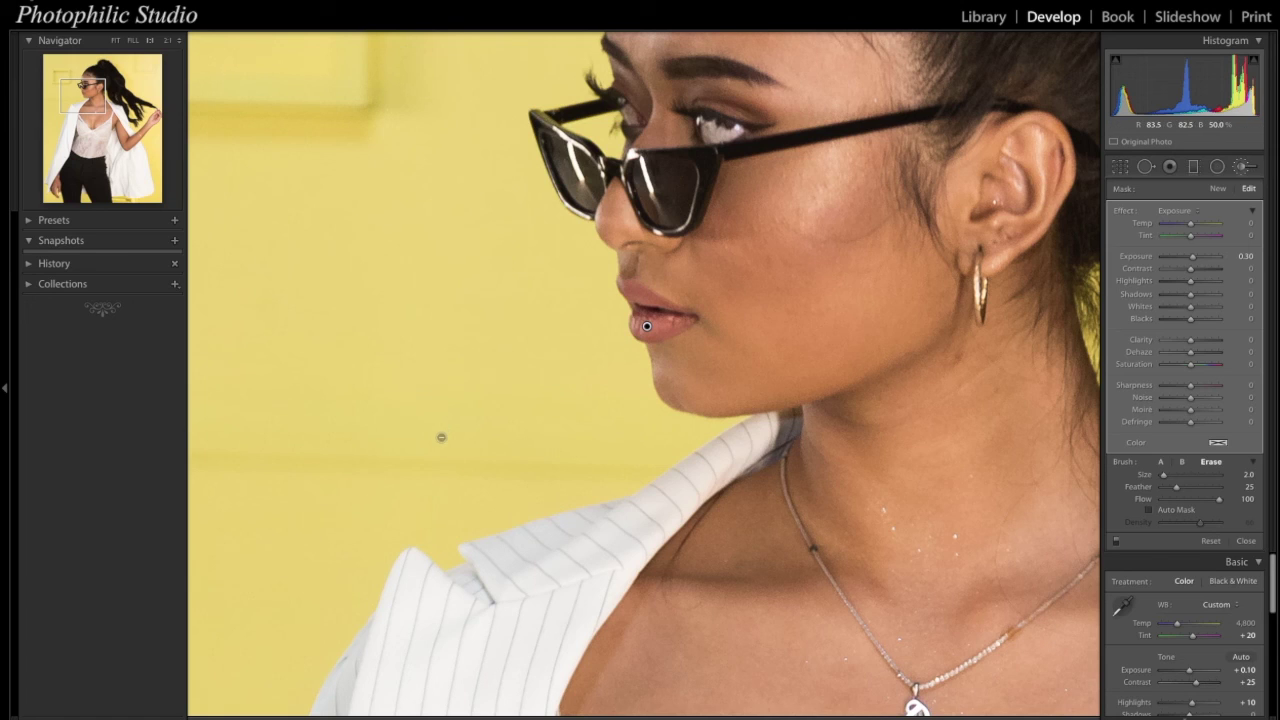
Try an exposure of -0.60 on the lip mask and review it with the whole photo in view.
left_click(1248, 257)
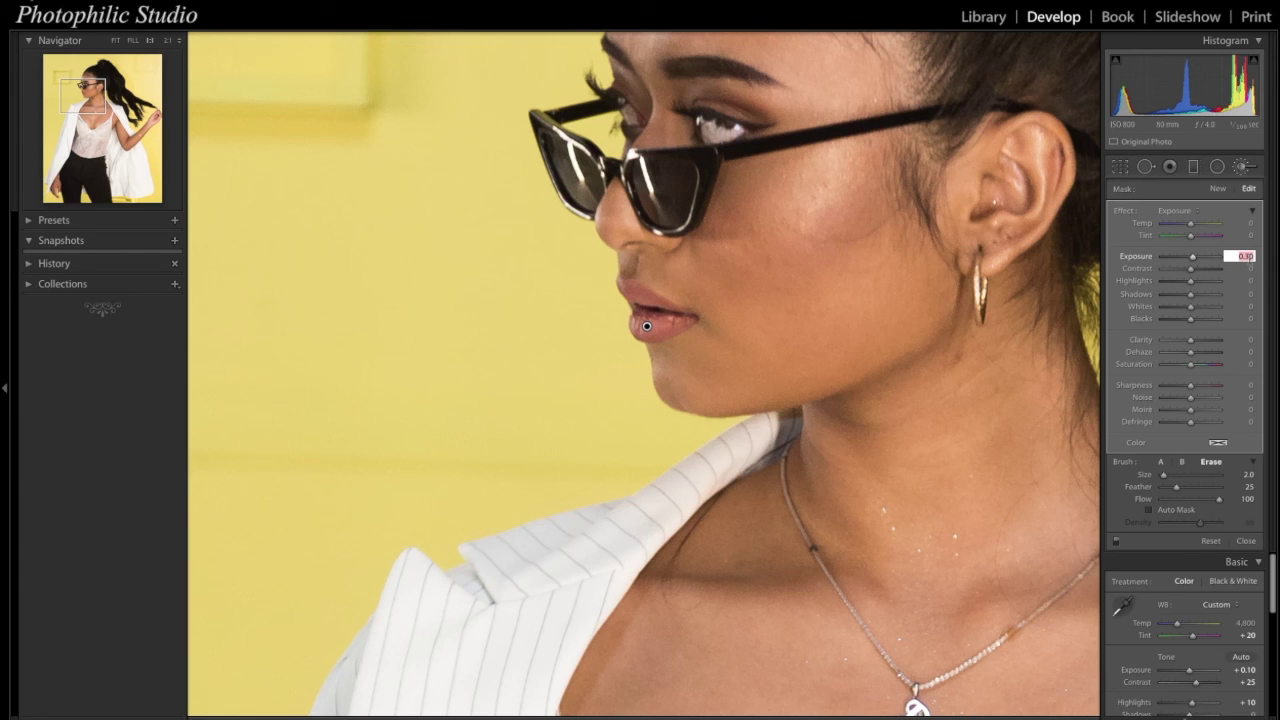
type("0.1")
key("Return")
type("-")
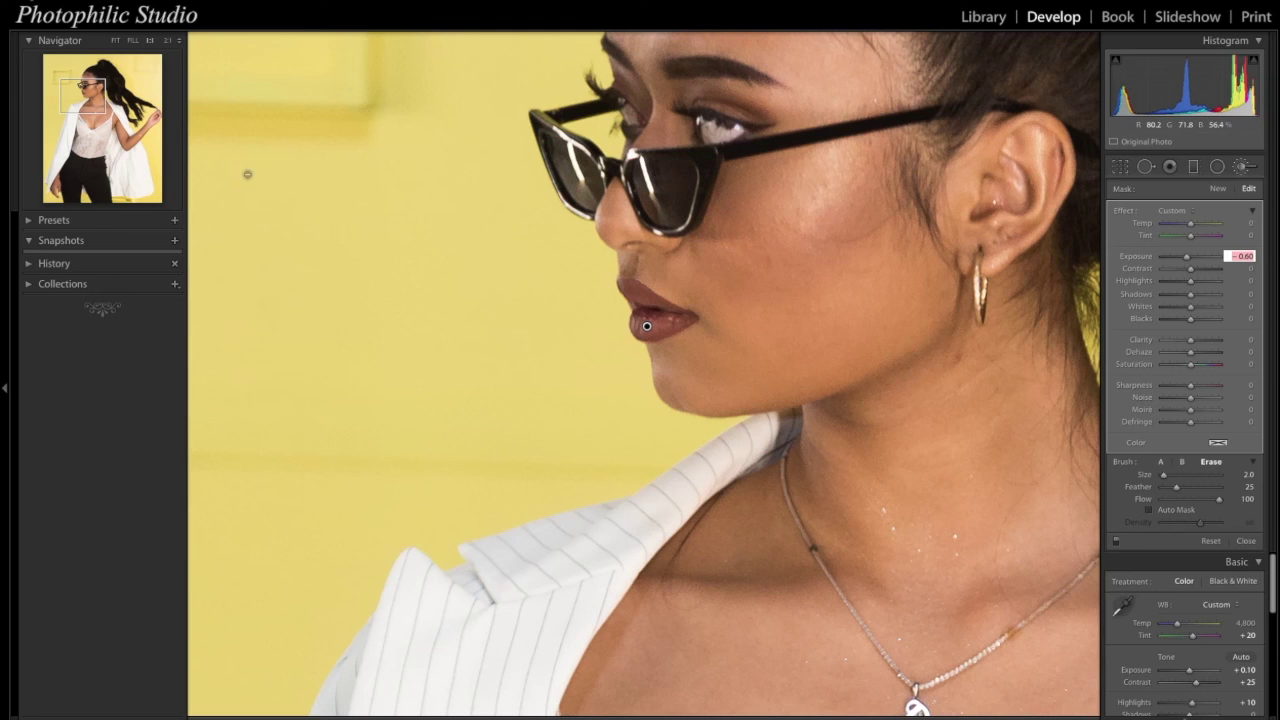
key("Return")
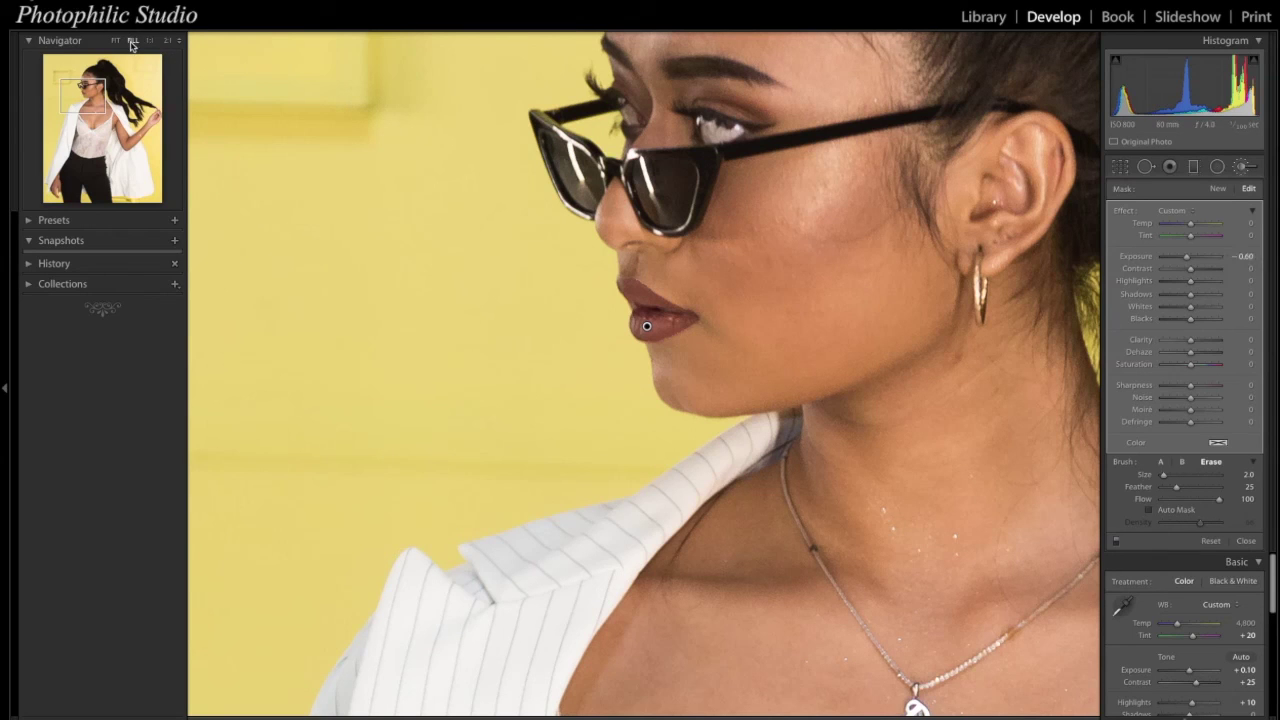
left_click(131, 42)
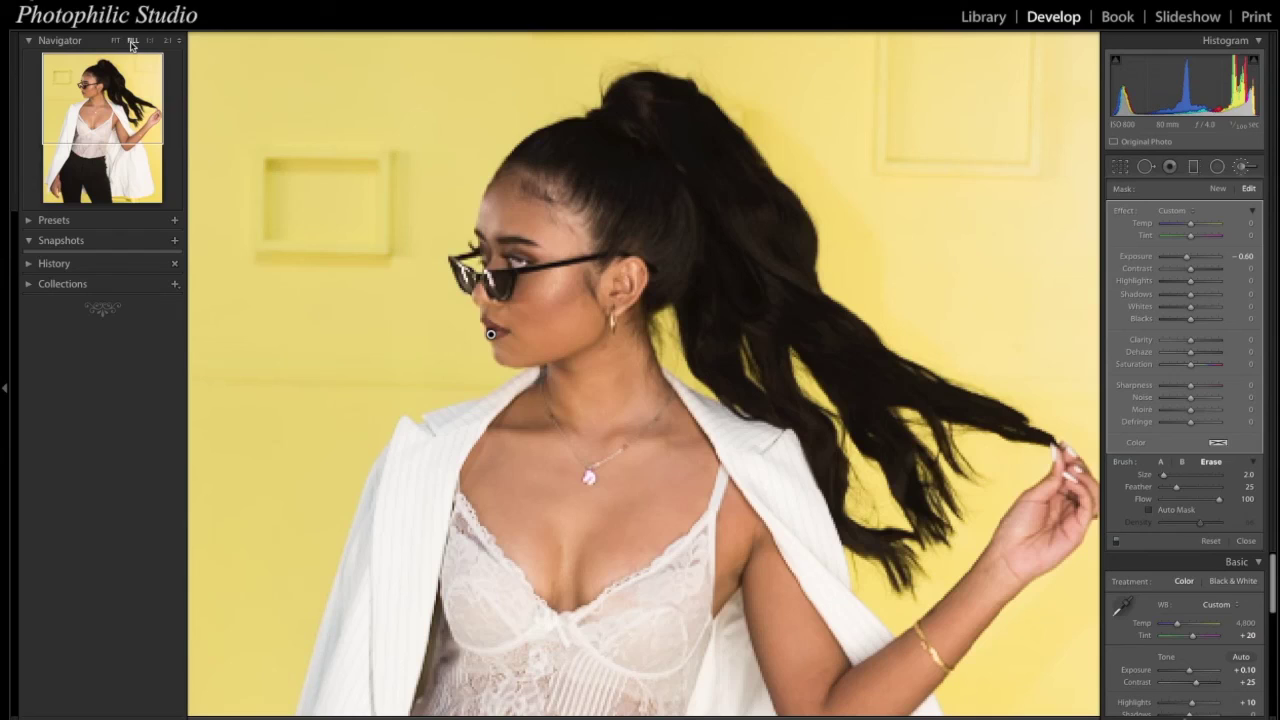
left_click(118, 41)
left_click(118, 41)
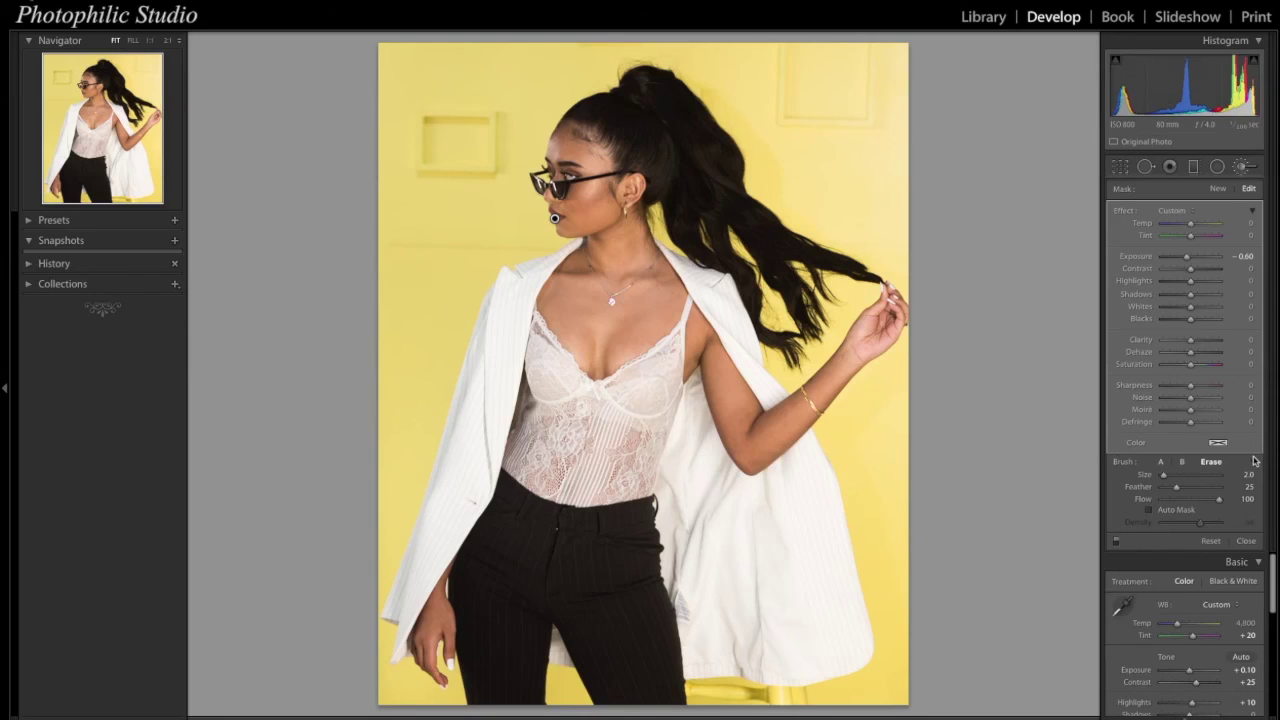
Set the lip mask's exposure to 0.60 and finish the brush adjustment.
left_click(1244, 257)
key("Up")
key("Up")
key("Up")
key("Return")
key("k")
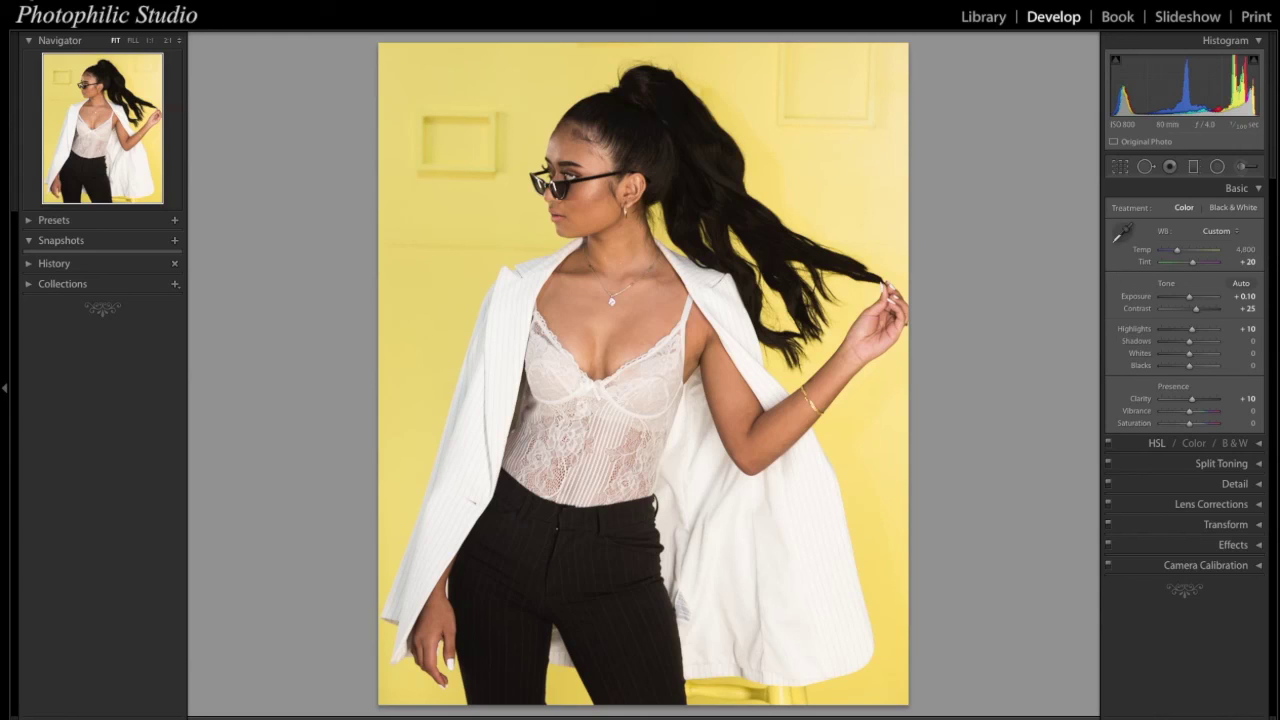
Reopen the lip mask and refine its coverage on the lower and upper lip with brush B at size 1.0.
key("k")
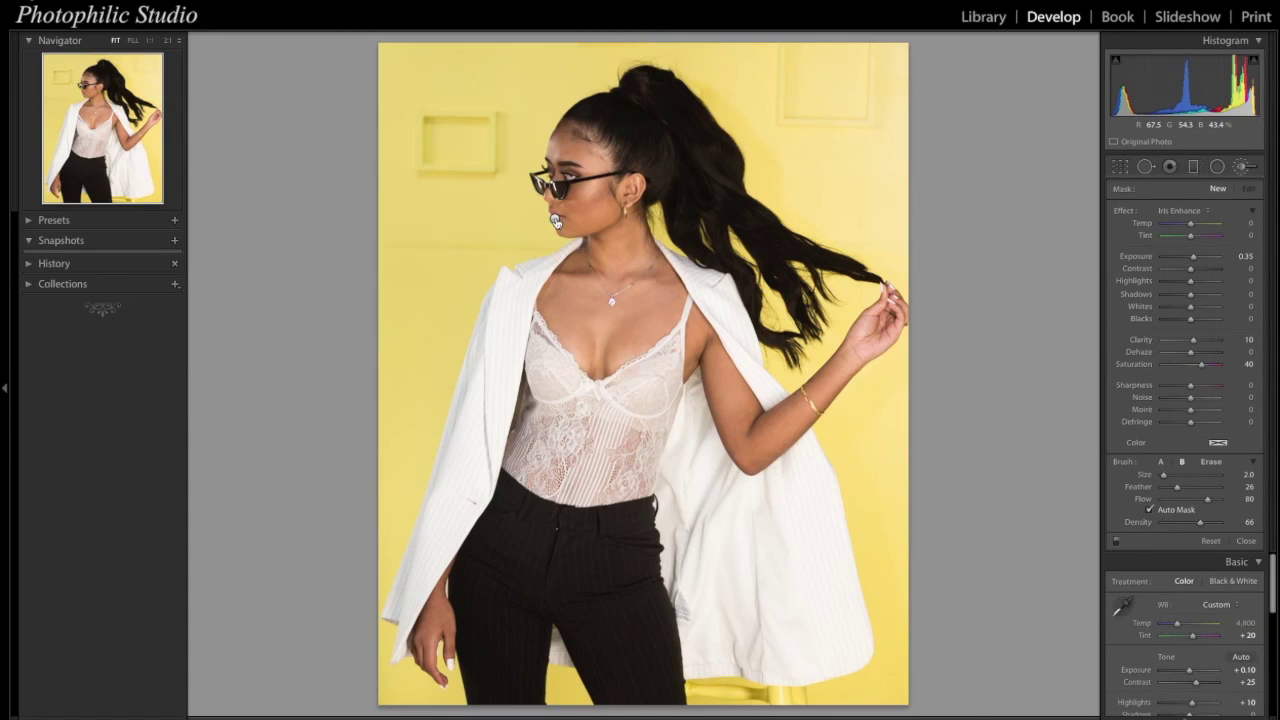
left_click(556, 220)
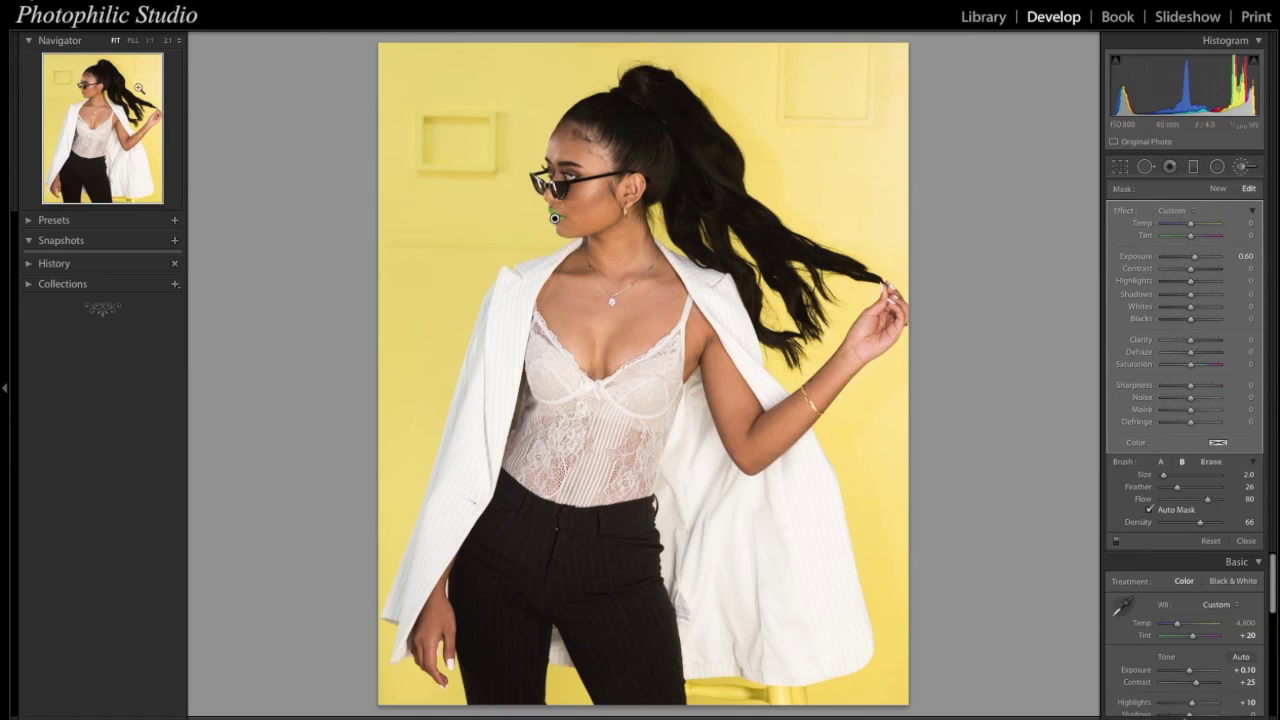
left_click(150, 44)
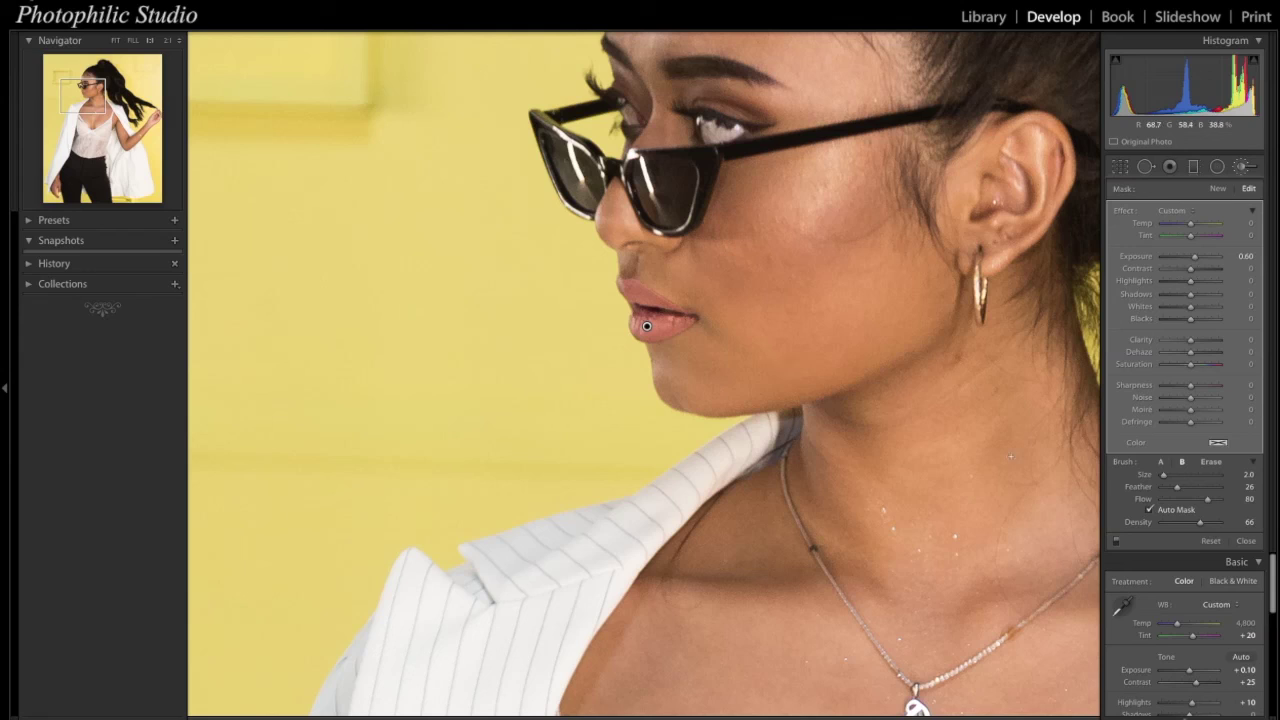
key("bracketleft")
mouse_move(691, 323)
left_mouse_down()
mouse_move(636, 334)
mouse_move(691, 324)
mouse_move(662, 338)
mouse_move(647, 326)
mouse_move(656, 339)
left_mouse_up()
left_click_drag(649, 295, 673, 307)
Set the lip mask's contrast to 15, close the brush, and fit the whole photo in the view.
left_click(1252, 270)
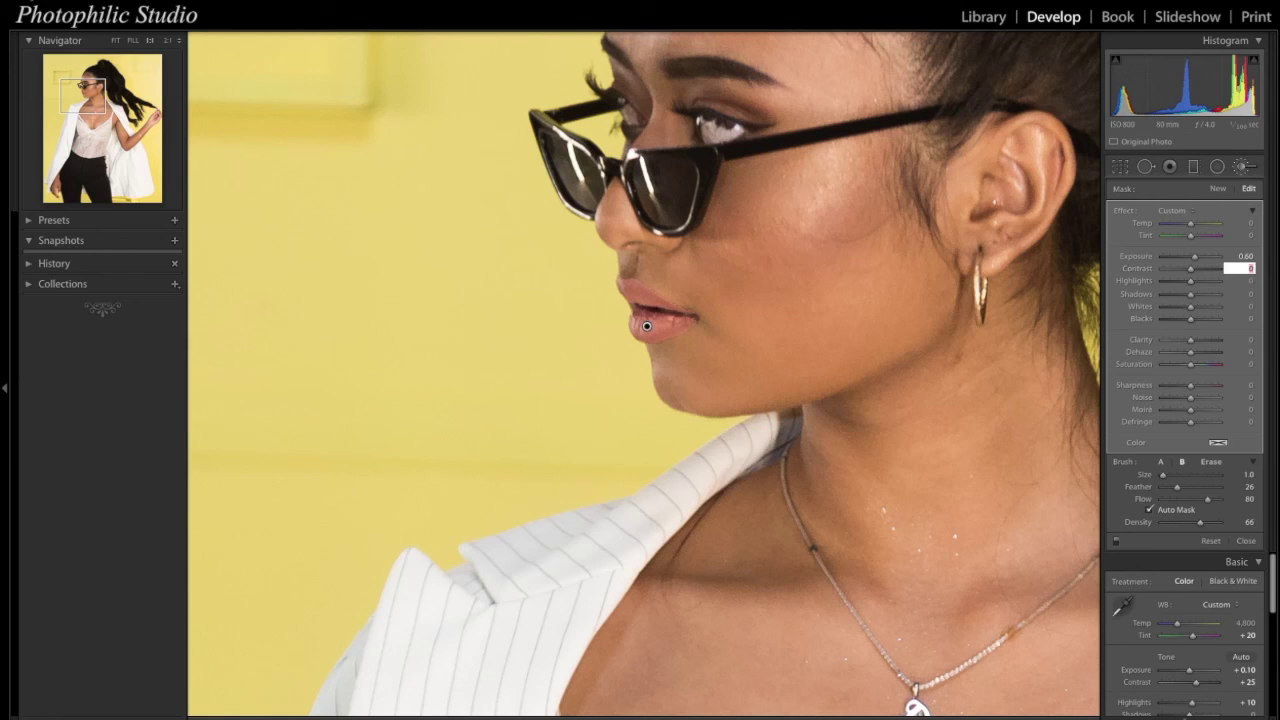
type("15")
key("Return")
key("k")
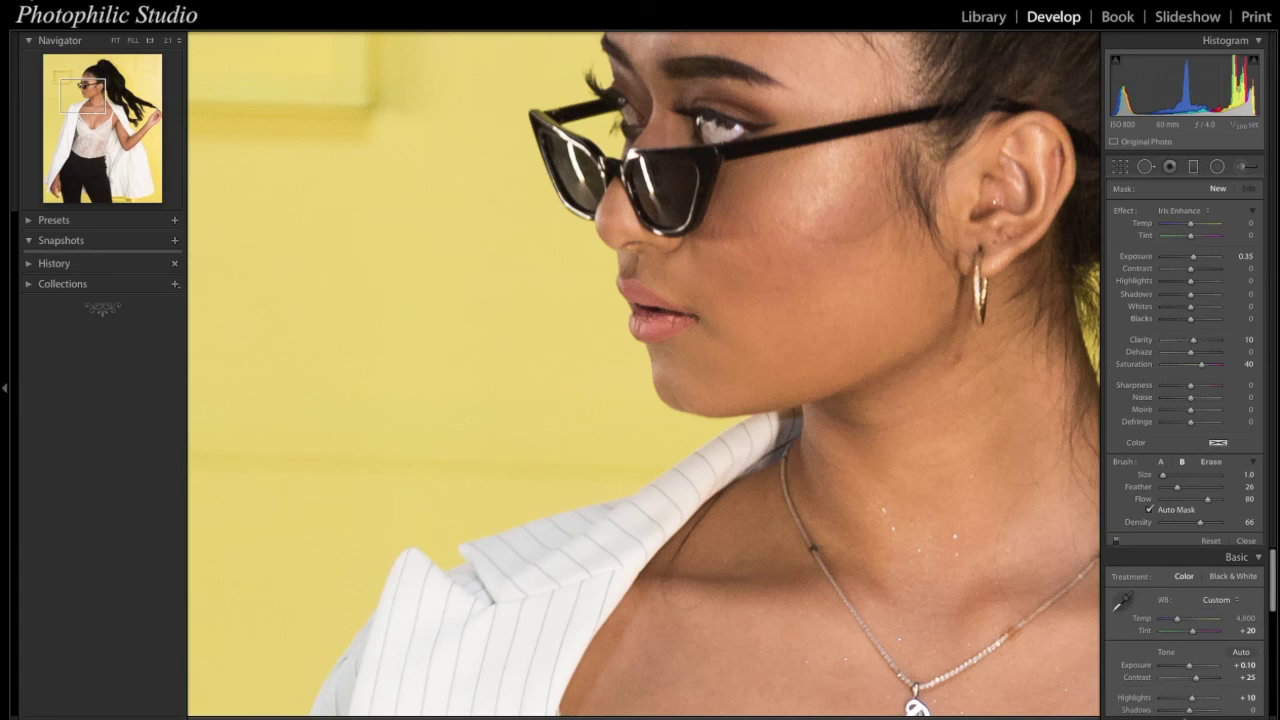
key("Right")
left_click(780, 329)
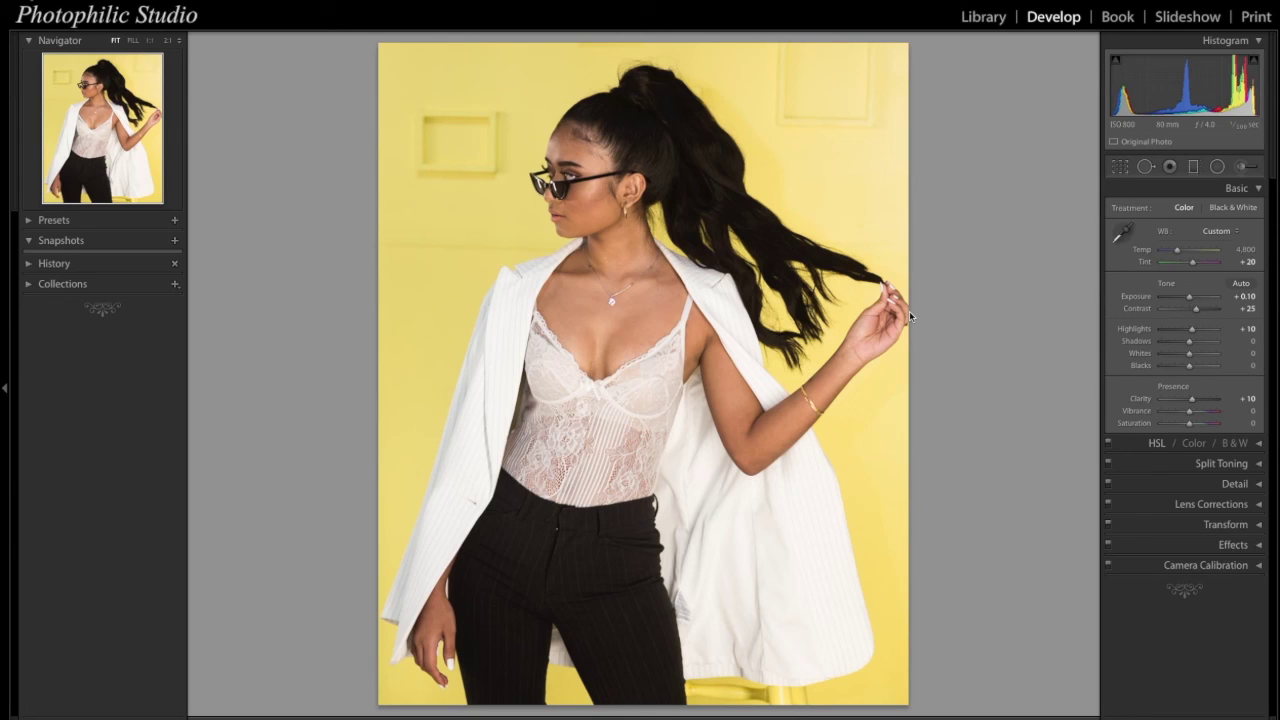
Review the photo's framing in the 4 x 5 crop overlay, then view the photo in the Library module.
key("r")
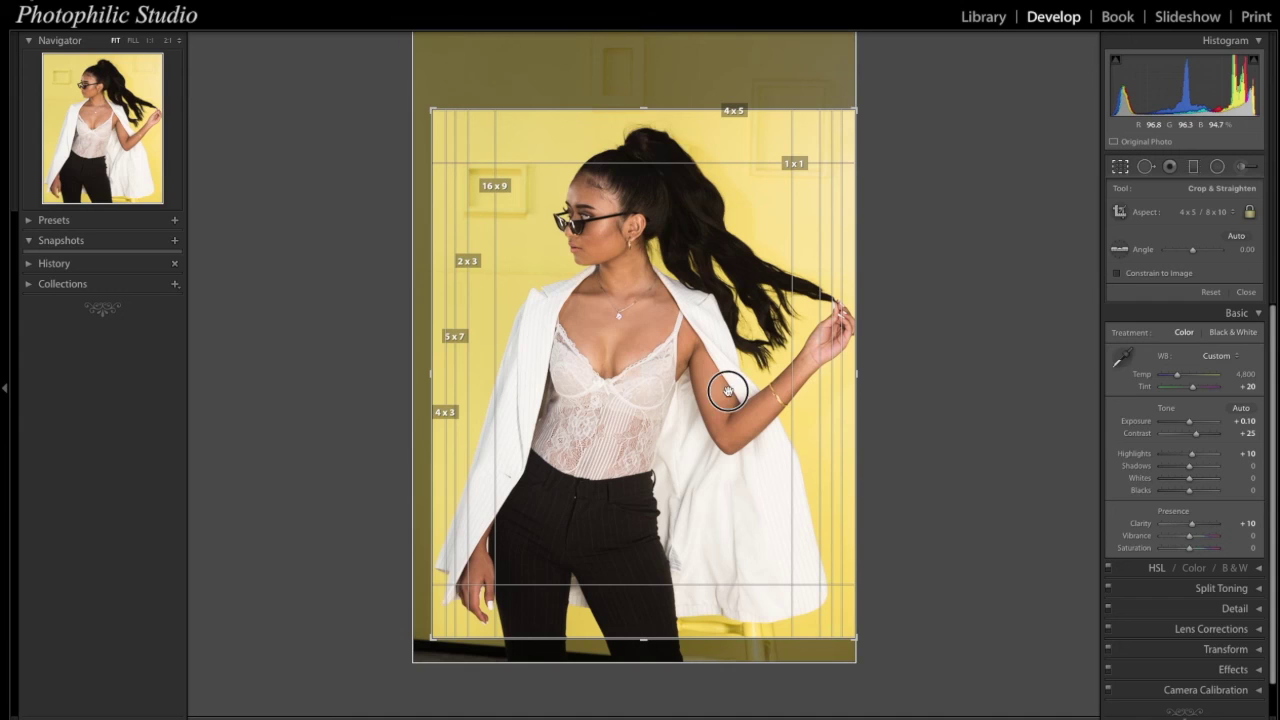
mouse_move(713, 391)
left_mouse_down()
mouse_move(737, 386)
mouse_move(701, 390)
left_mouse_up()
left_click_drag(701, 390, 701, 390)
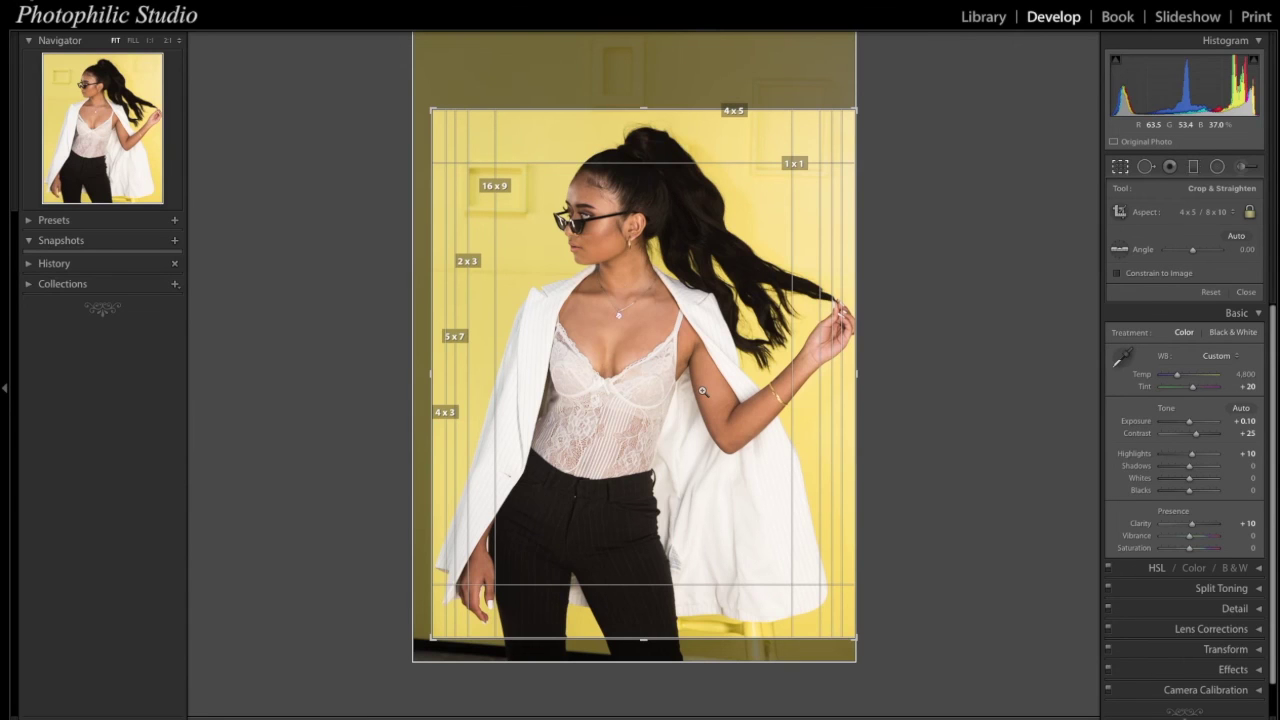
key("Return")
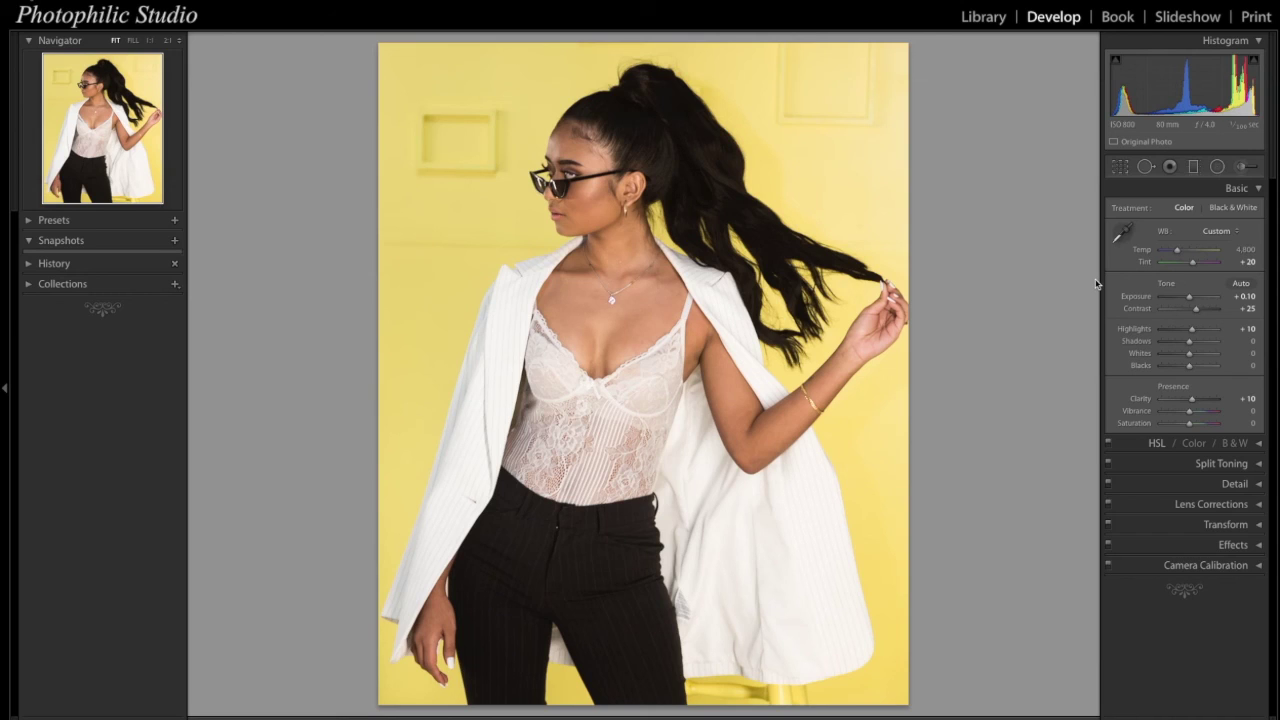
key("e")
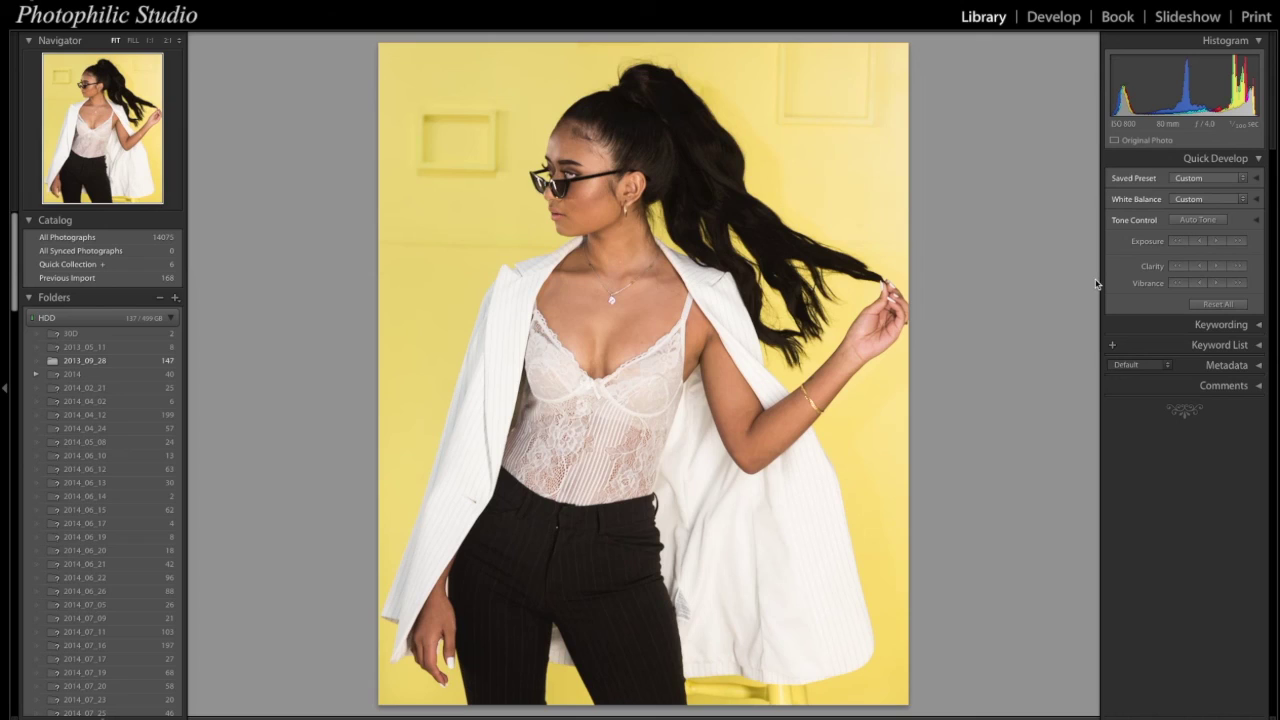